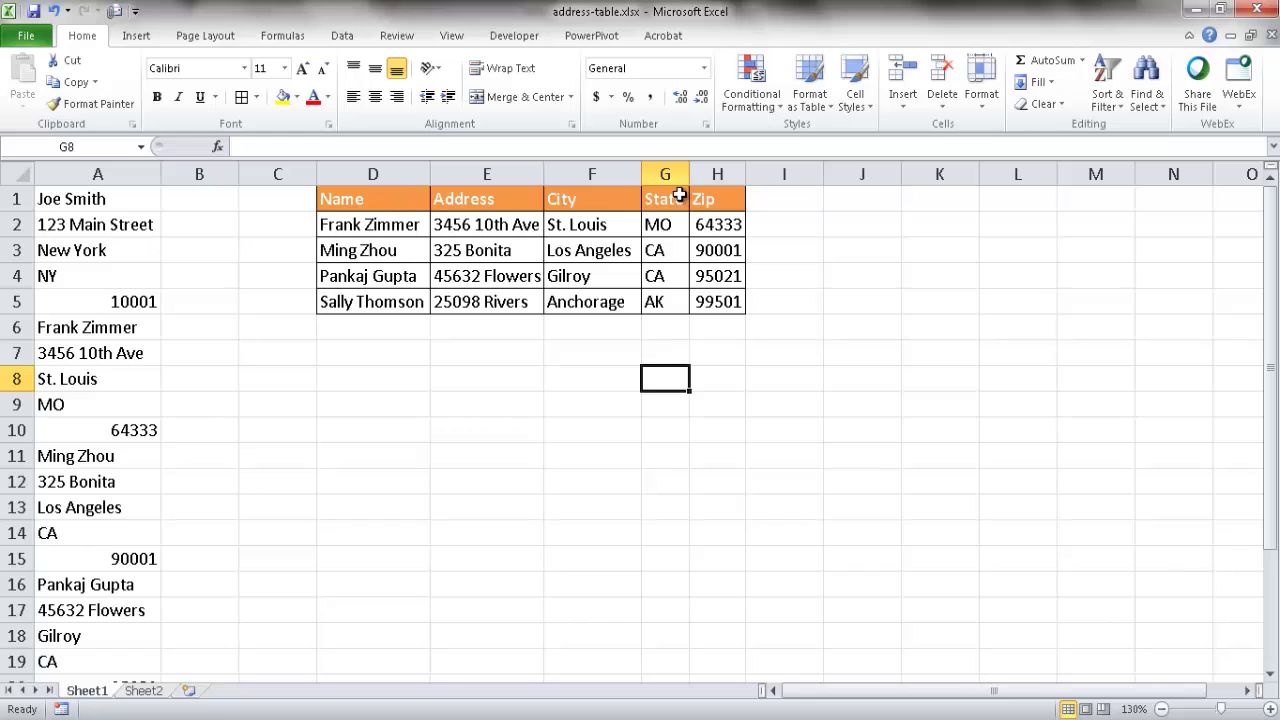
- Examine the finished address table in D1:H5 and compare it with the stacked address list in column A
click(385, 200)
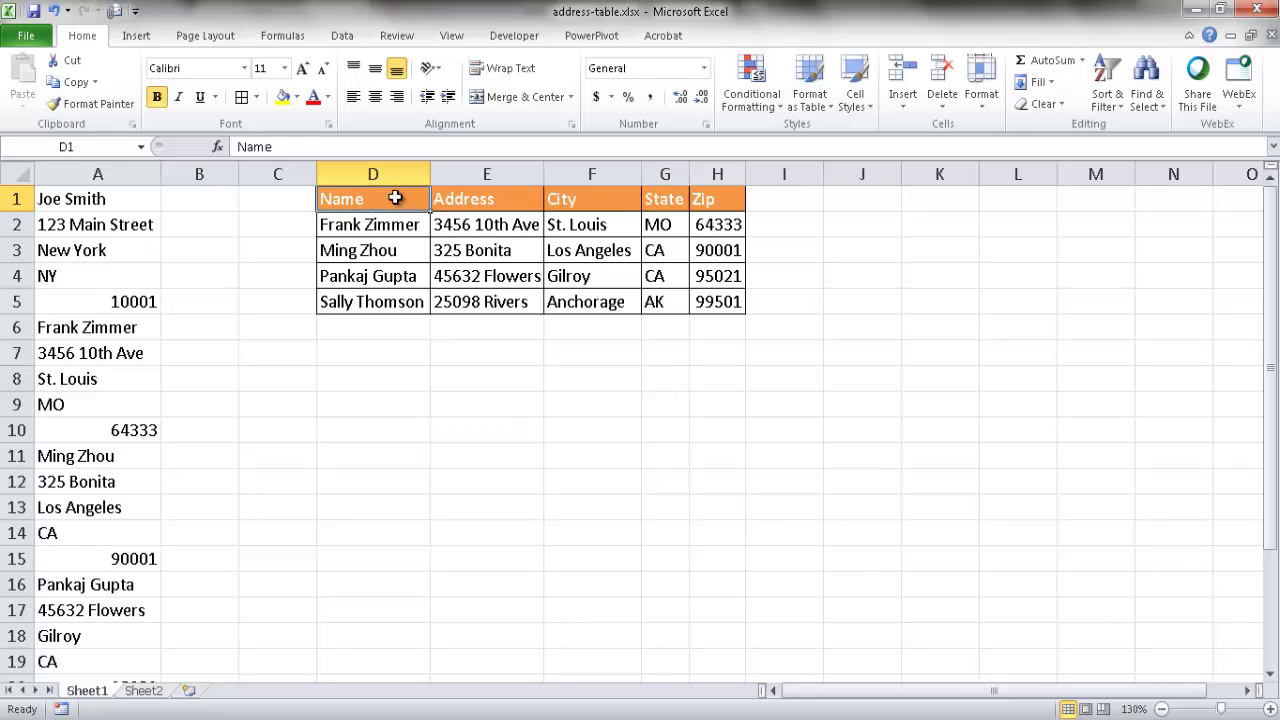
click(477, 200)
click(560, 200)
click(406, 226)
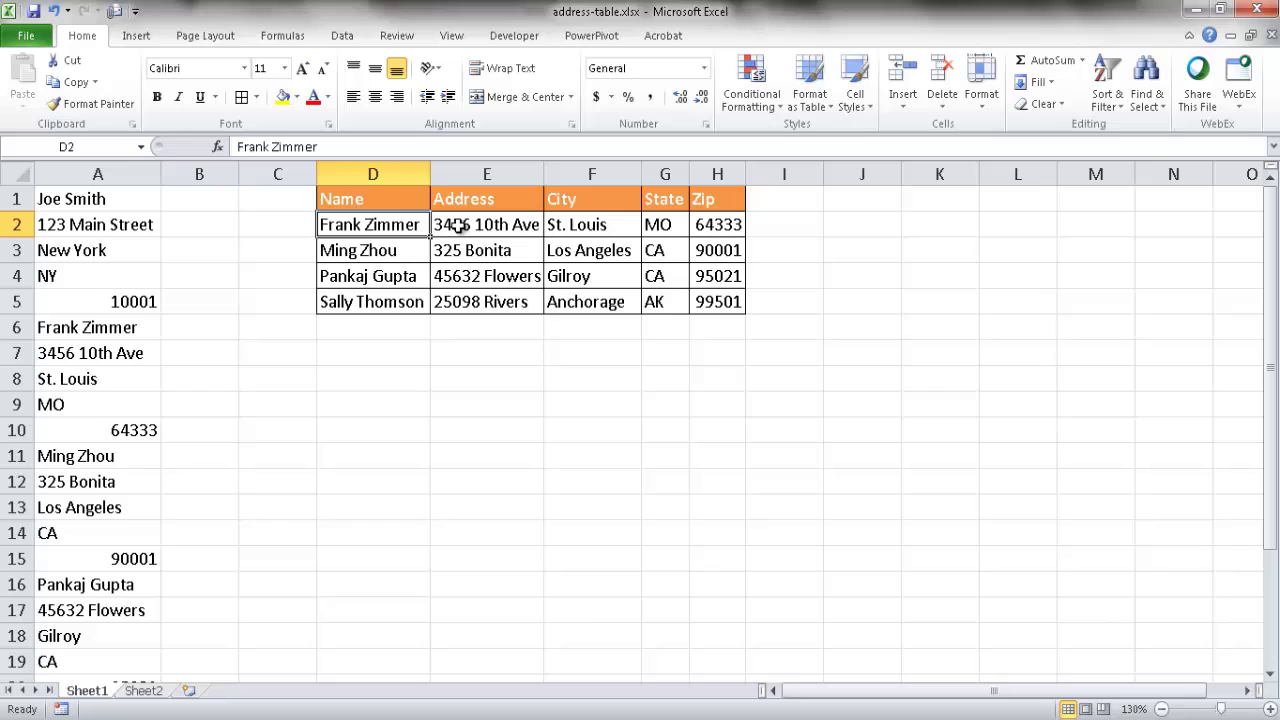
click(460, 226)
click(402, 251)
click(480, 255)
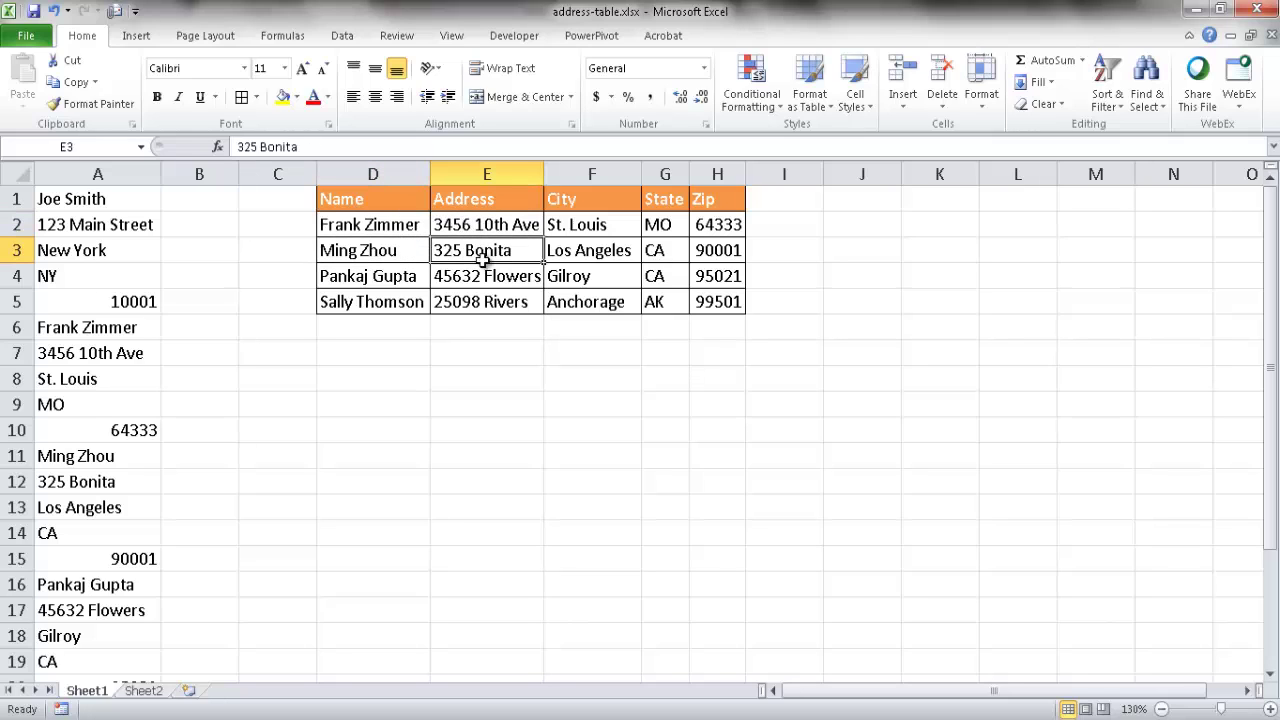
click(527, 377)
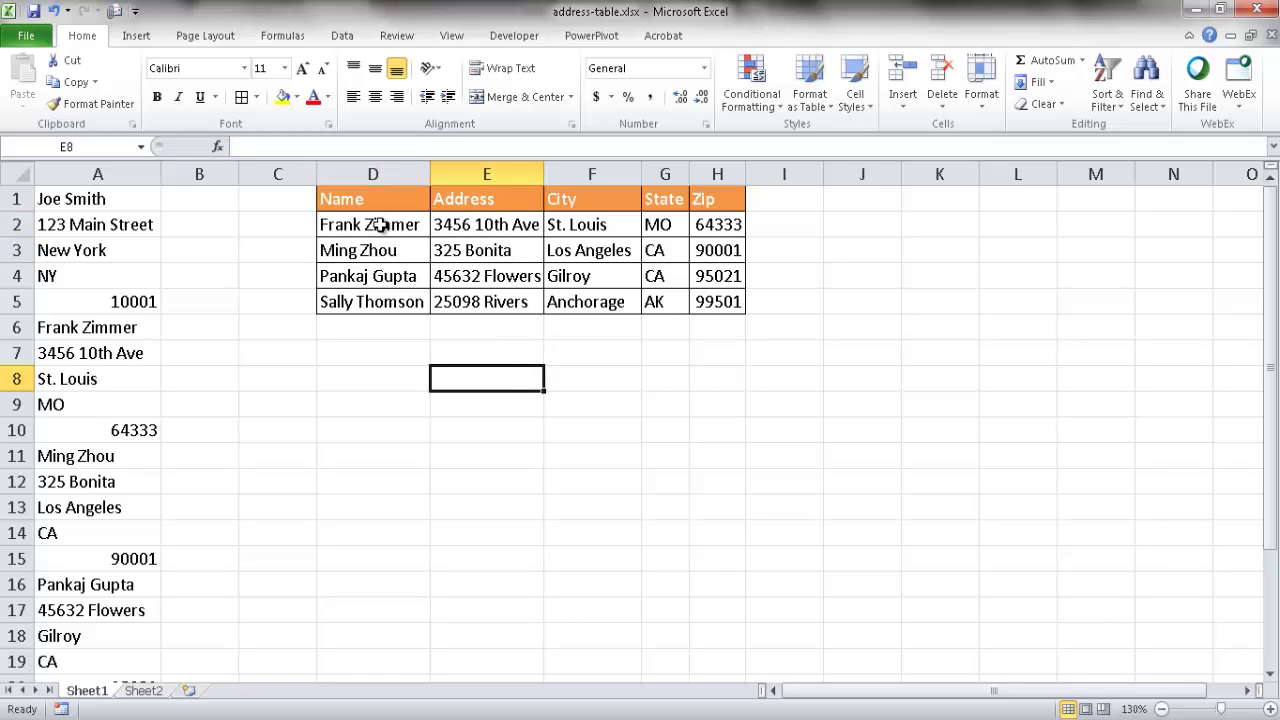
click(82, 201)
click(106, 222)
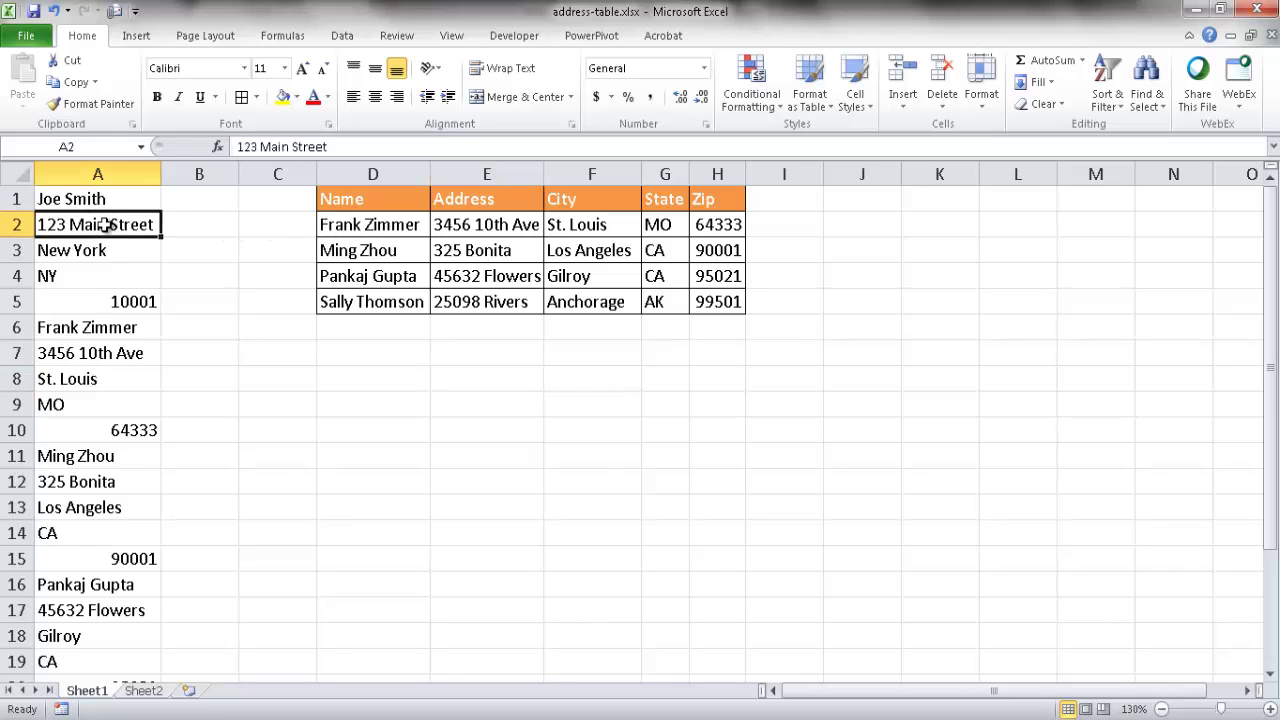
click(105, 203)
key(ctrl+c)
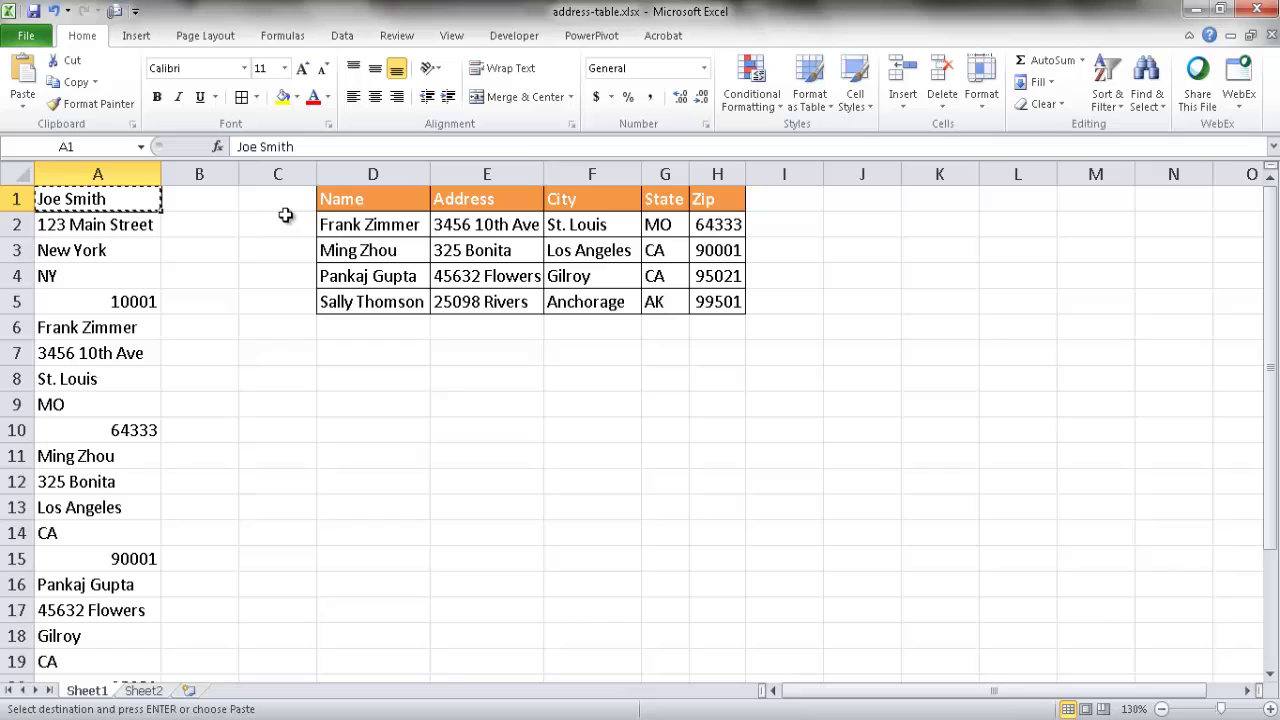
click(338, 222)
click(447, 218)
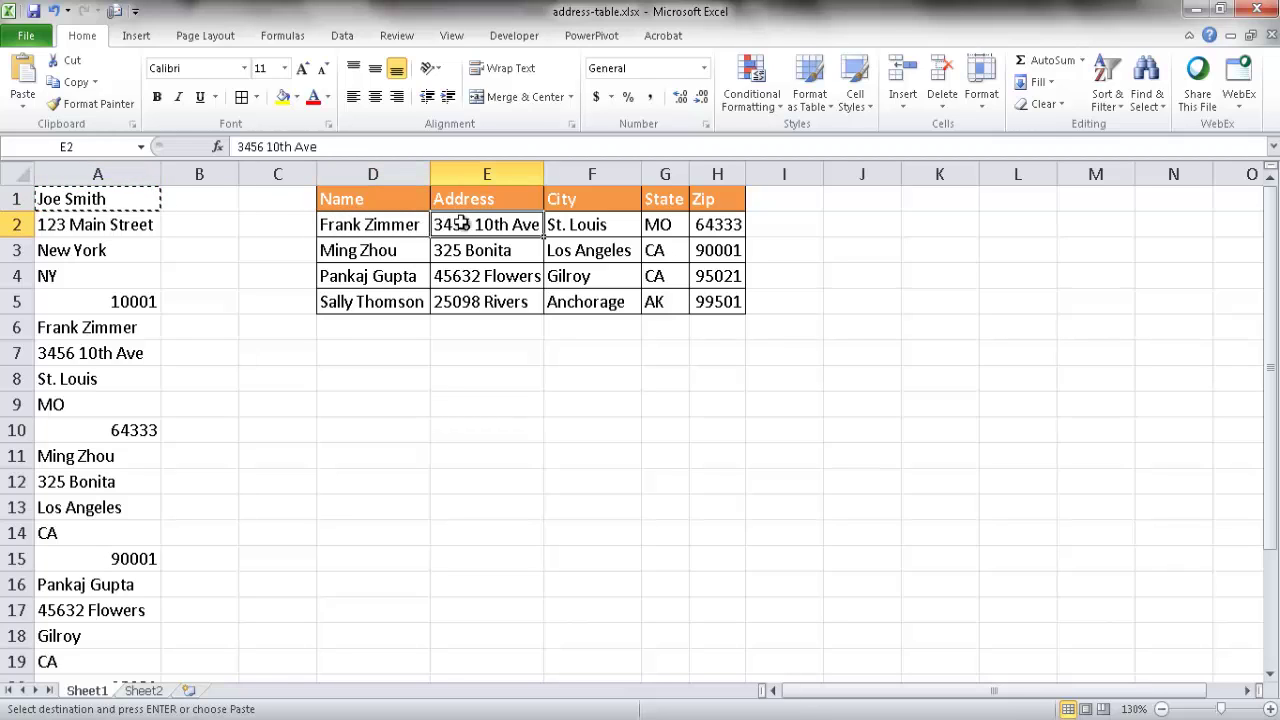
key(Escape)
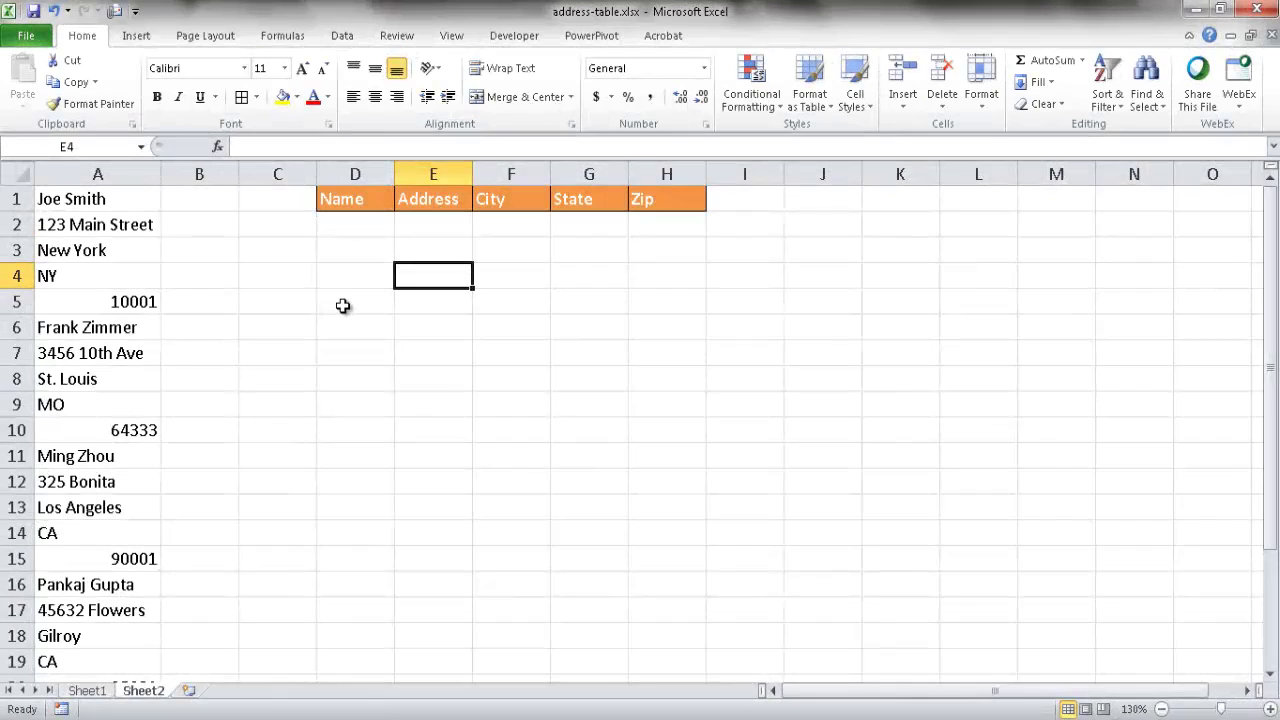
- Examine the empty table's headers in D1:H1 and the repeating five-row address records in column A
click(348, 228)
click(375, 201)
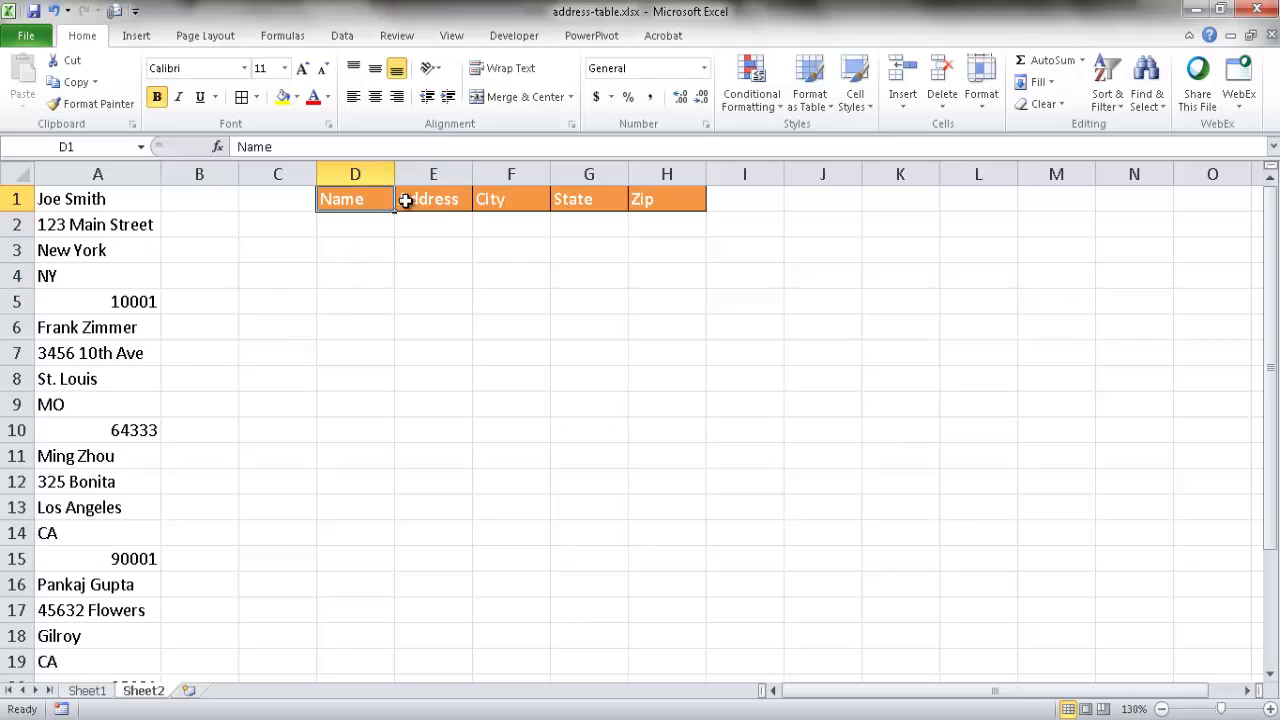
click(440, 201)
click(504, 204)
click(591, 201)
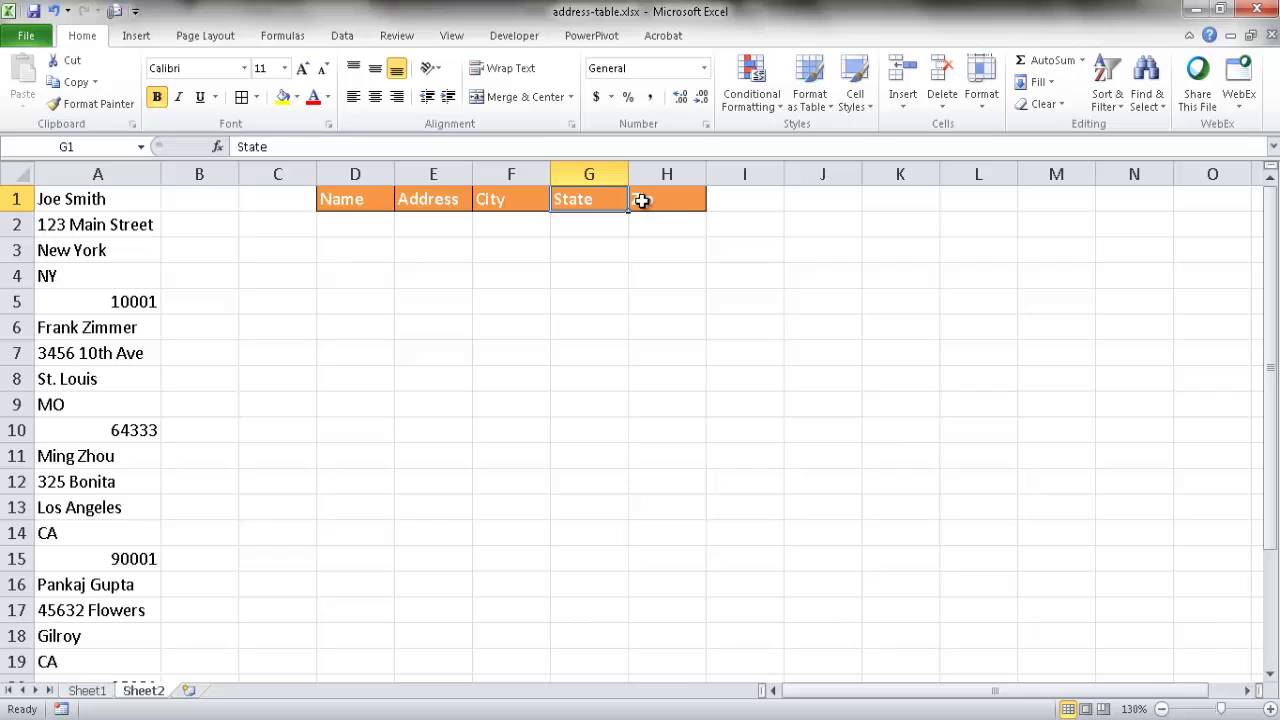
click(640, 201)
click(117, 199)
click(117, 224)
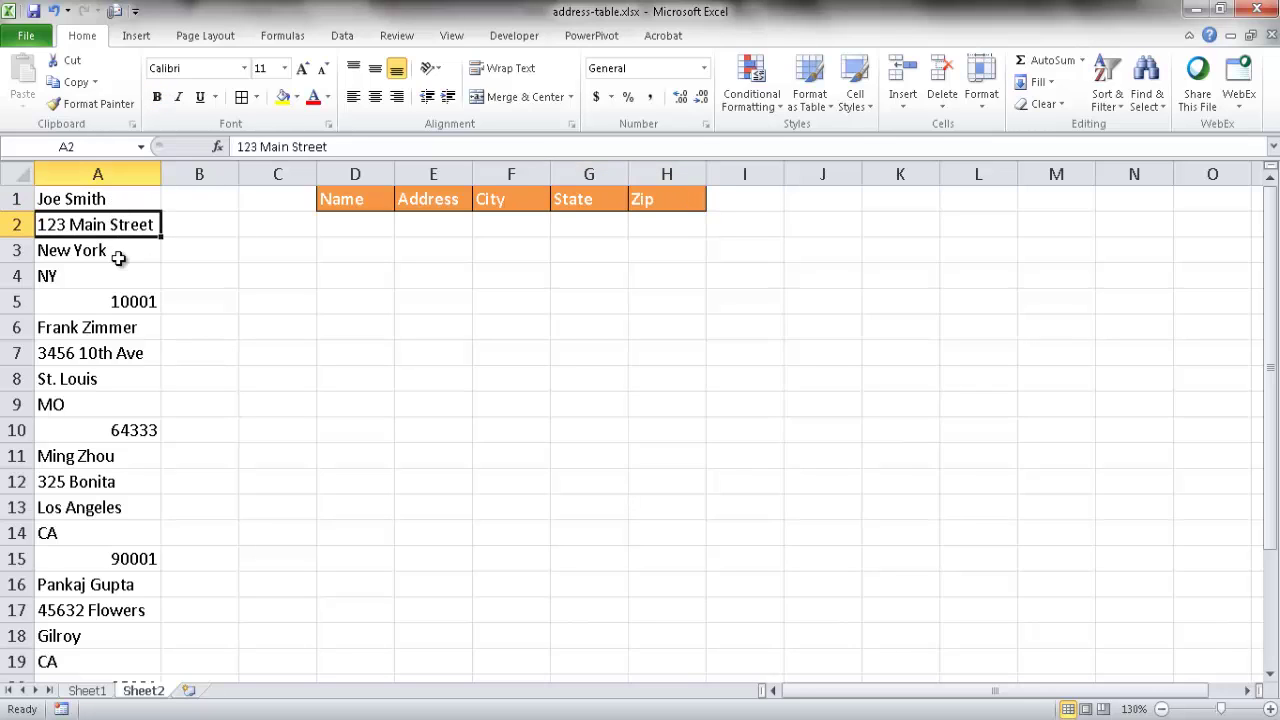
click(116, 252)
click(109, 279)
click(114, 299)
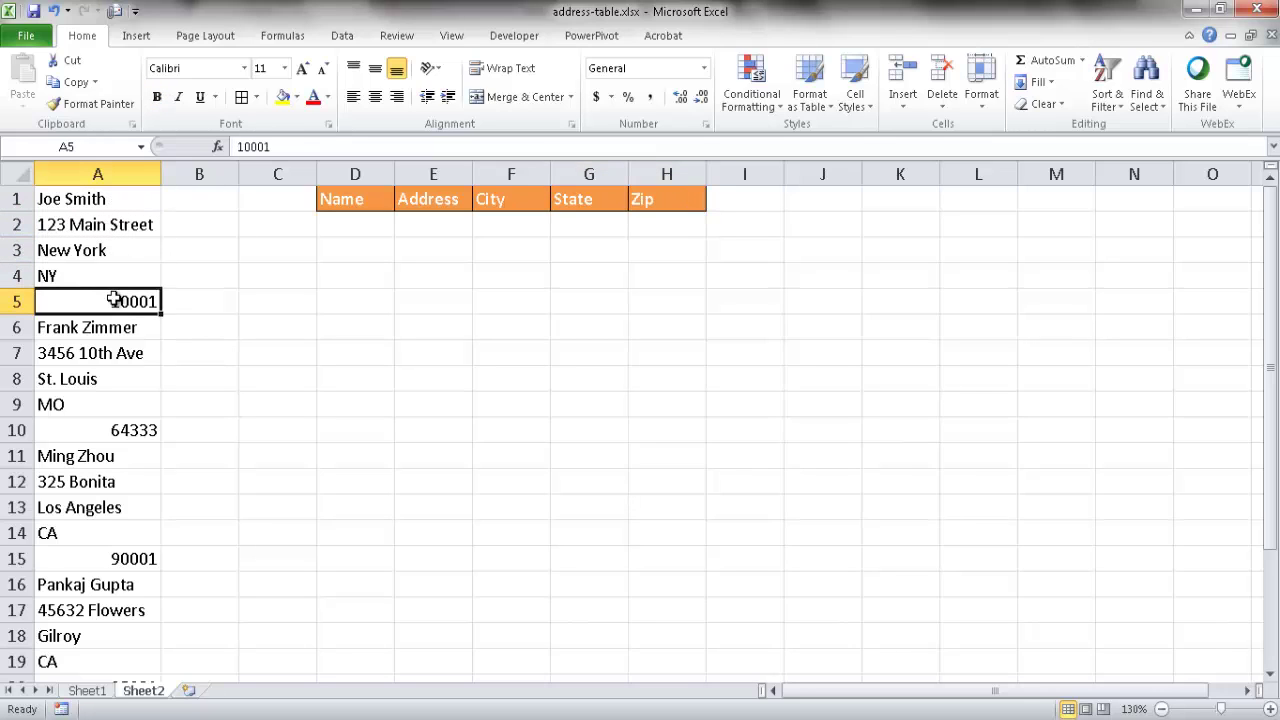
drag(120, 200, 127, 426)
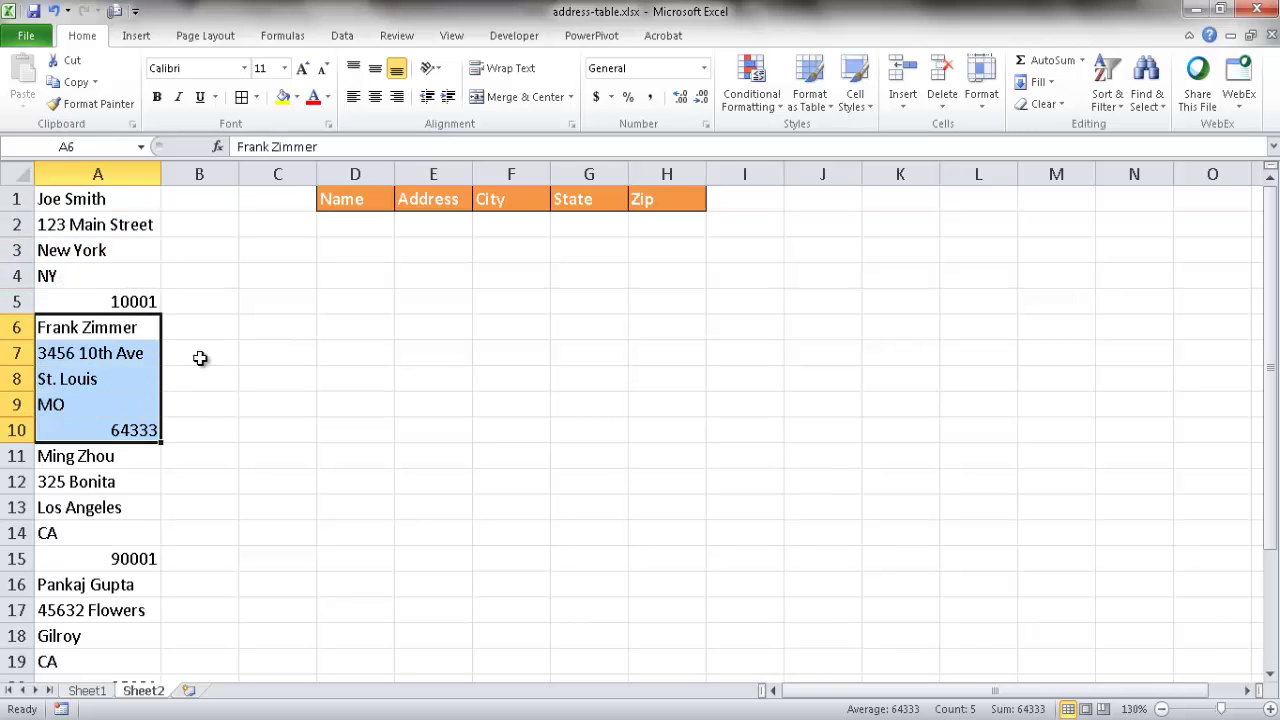
- Enter =INDIRECT("A"&ROW()*5-4) in cell D2 under Name, and autofit column D to its contents
click(352, 226)
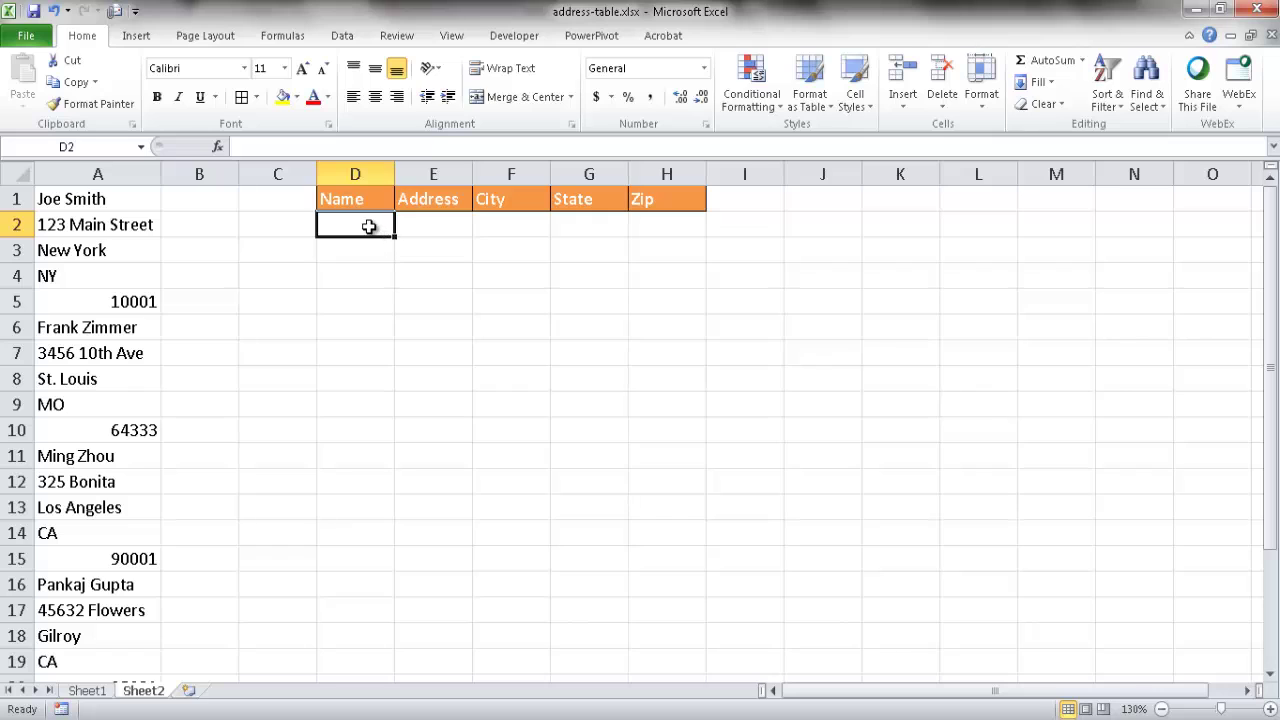
click(288, 147)
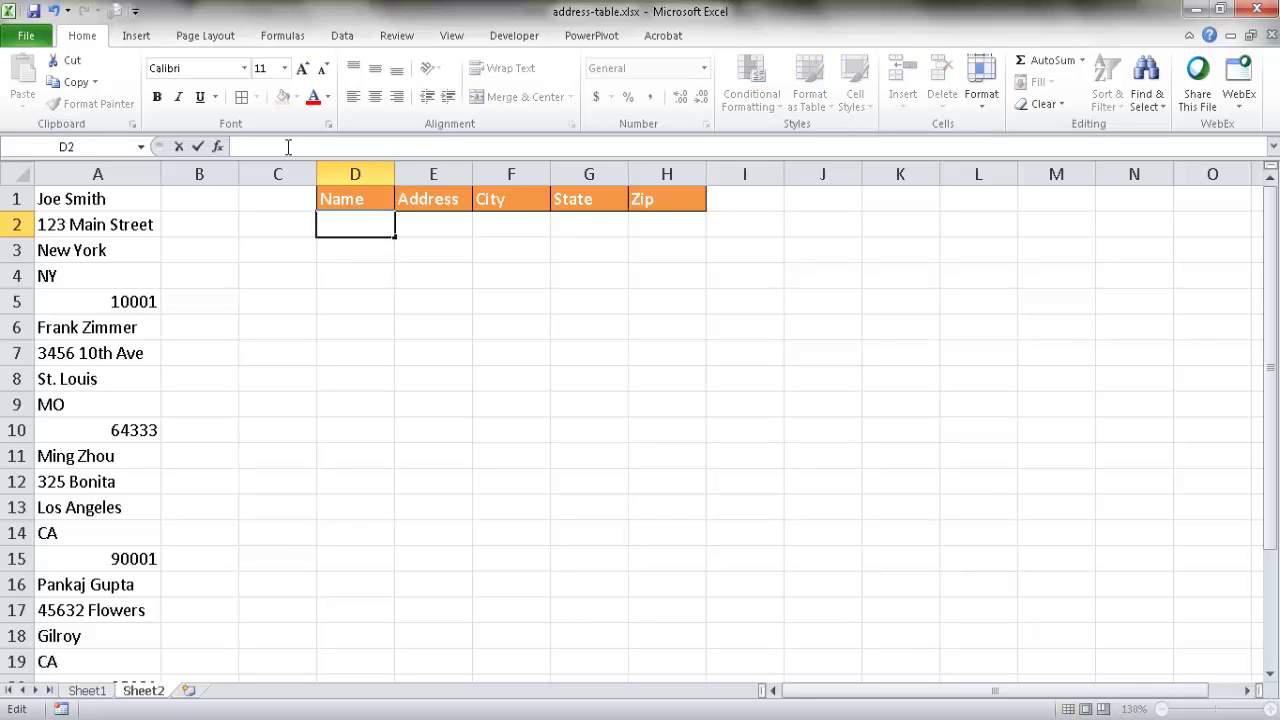
text(=ind)
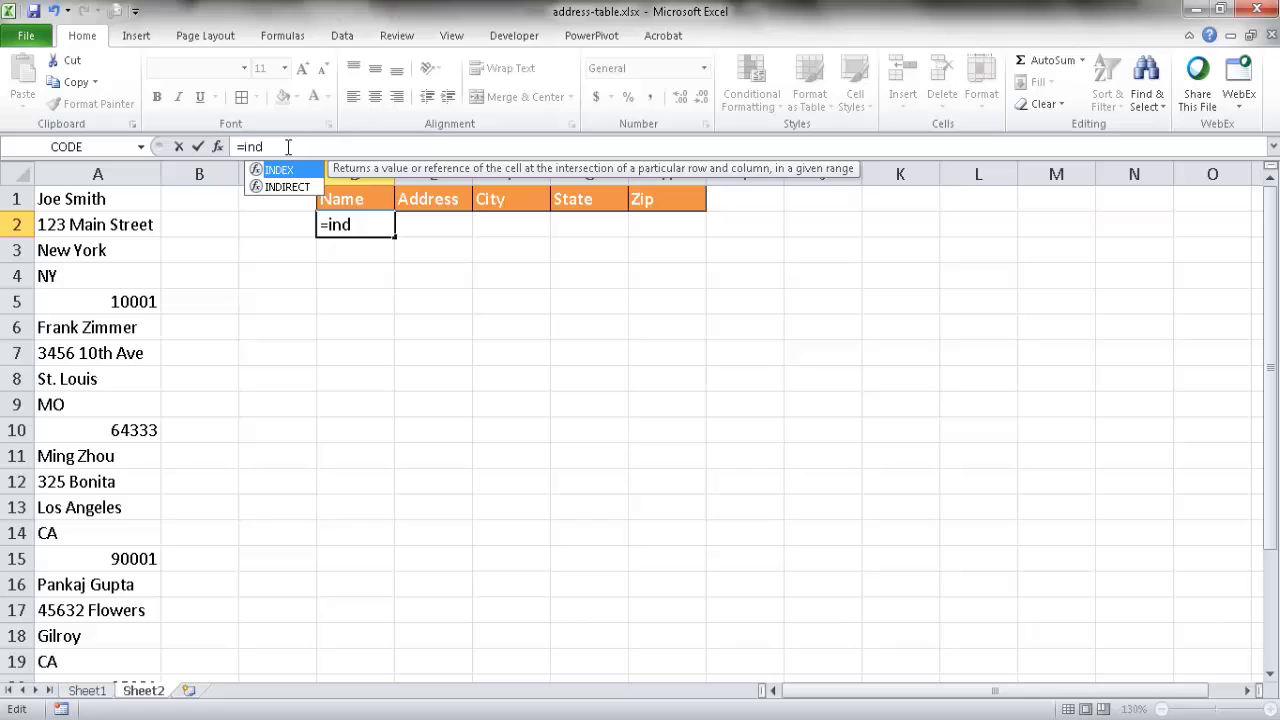
double_click(286, 188)
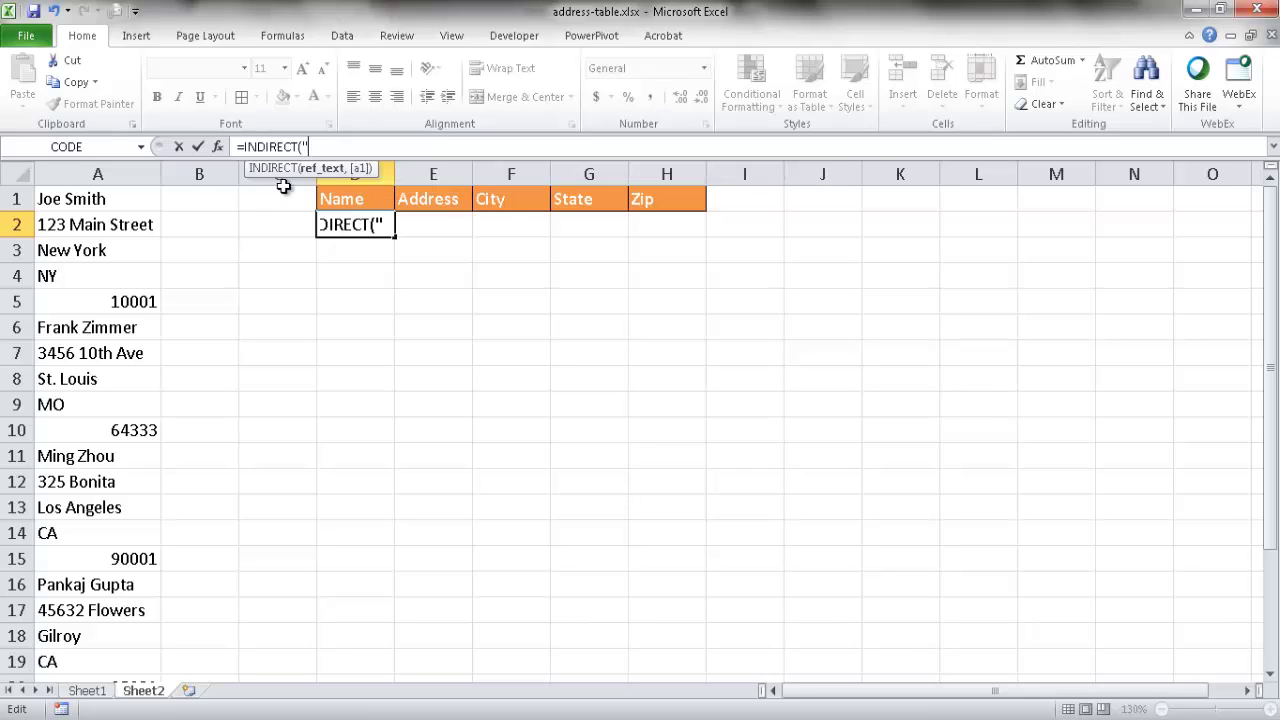
text("A")
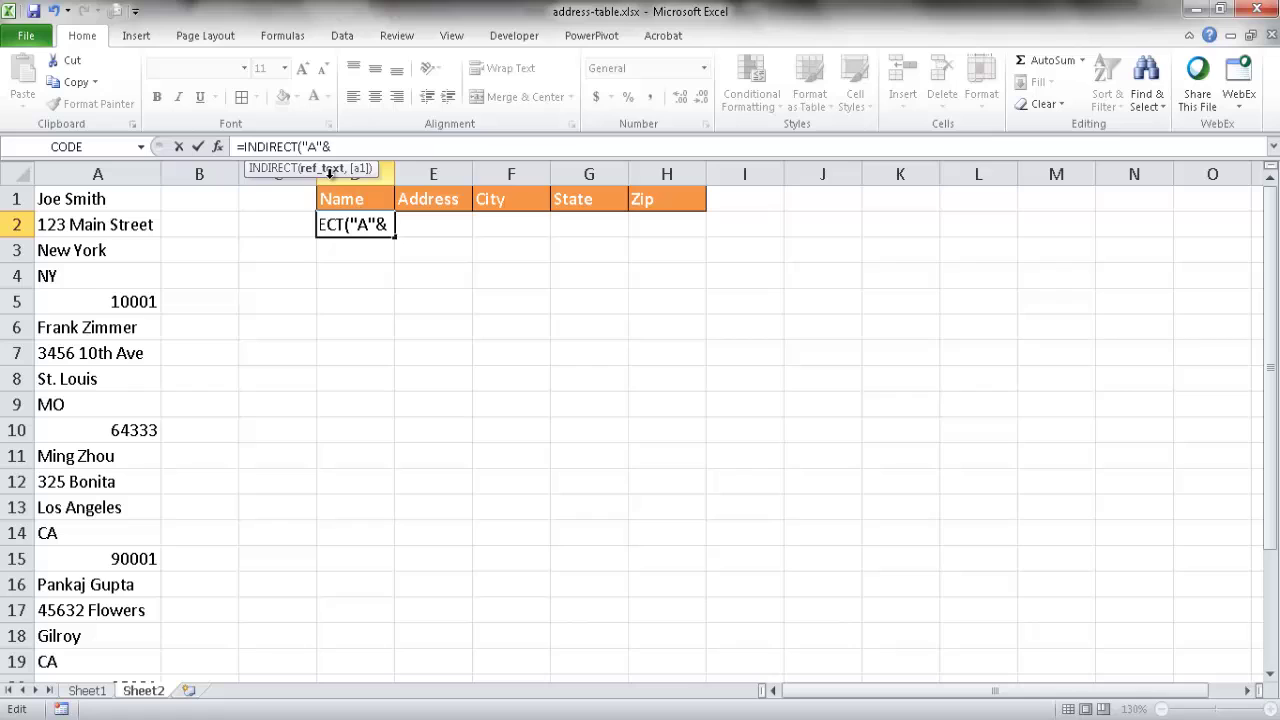
text(&row)
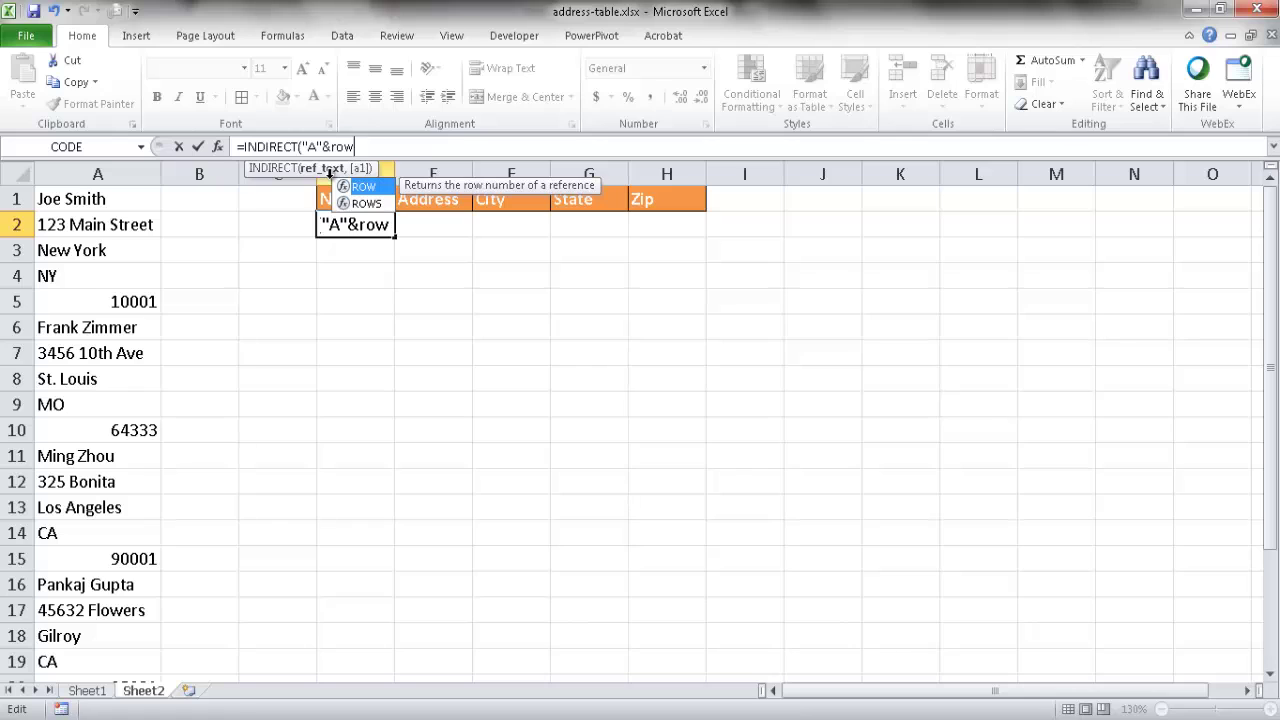
text(()*5)
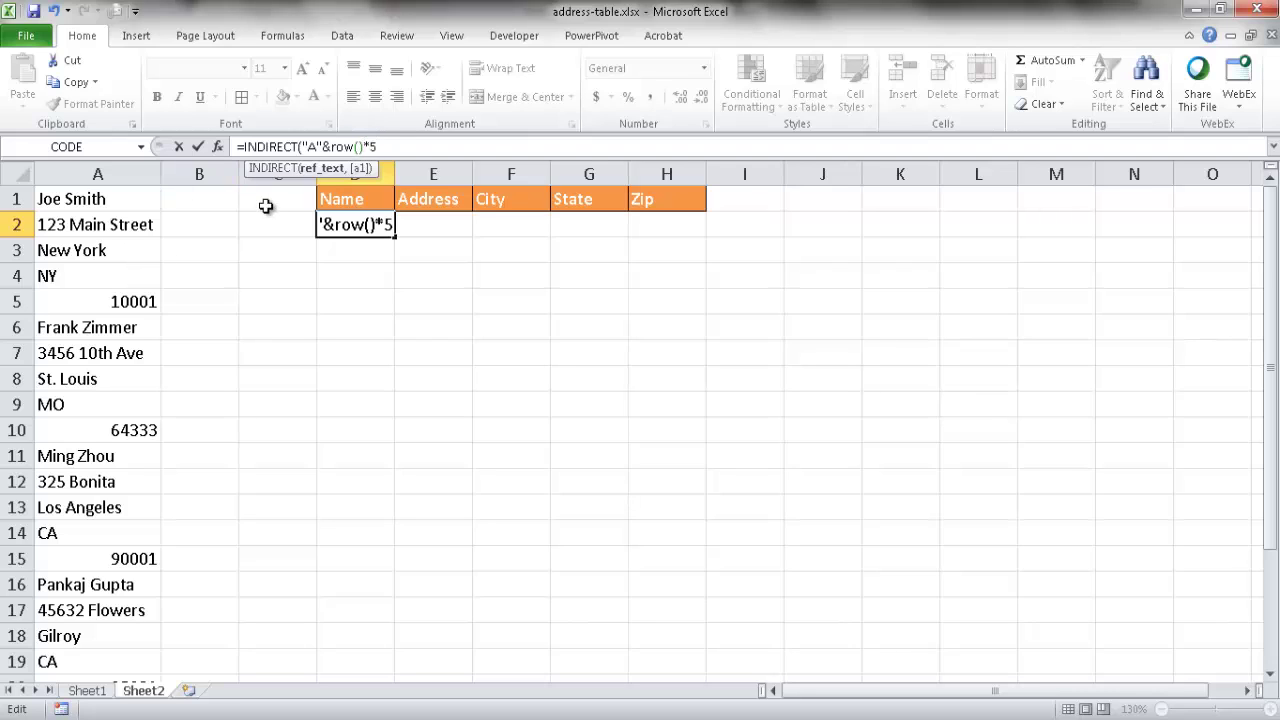
text(-4)
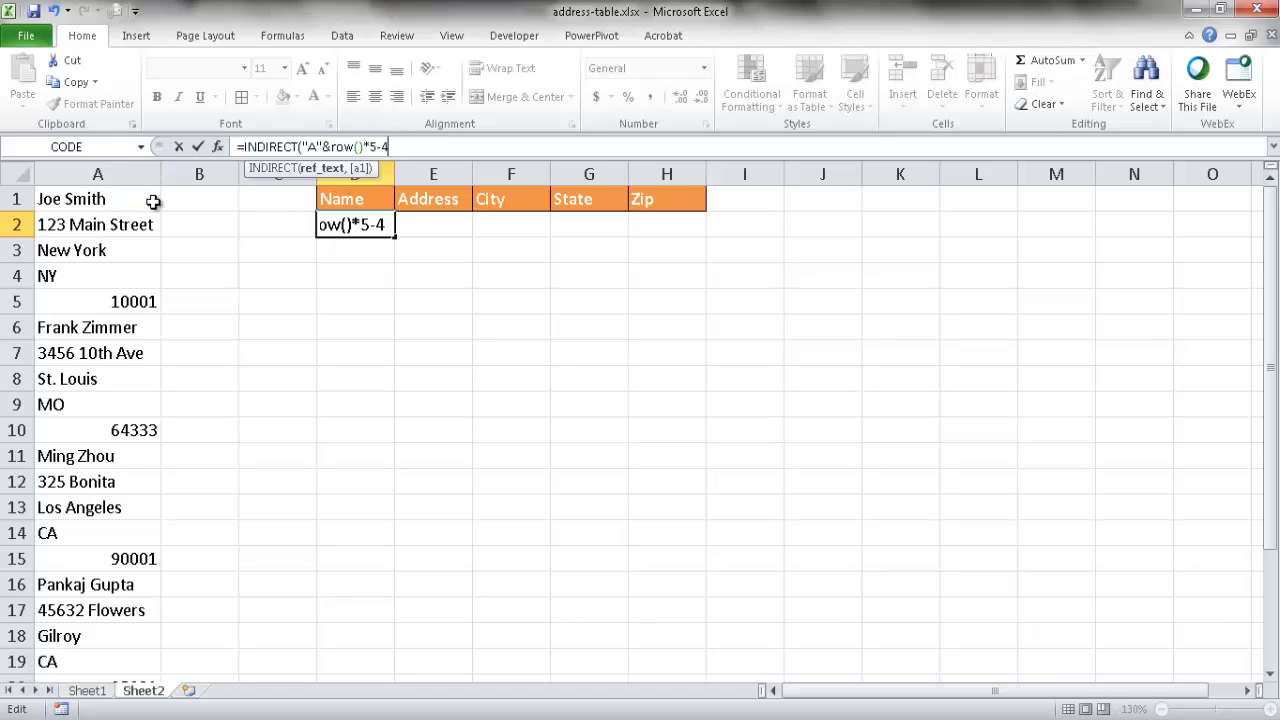
key(Return)
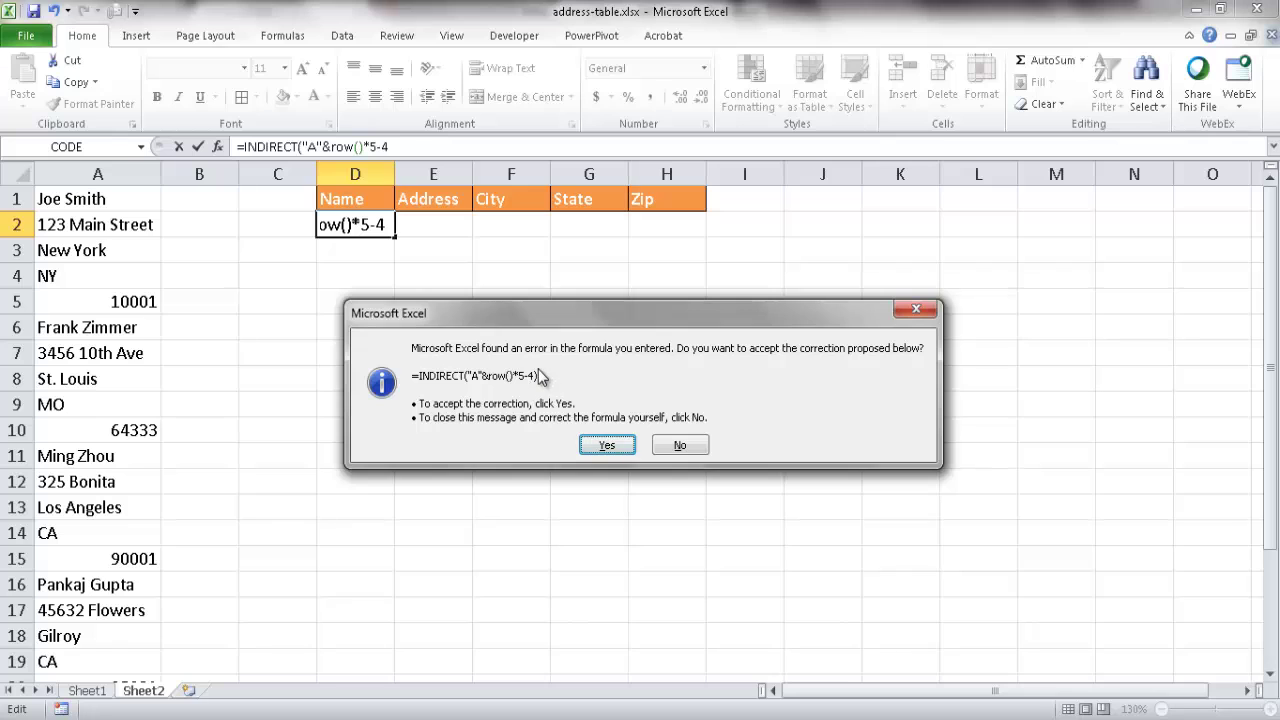
click(607, 446)
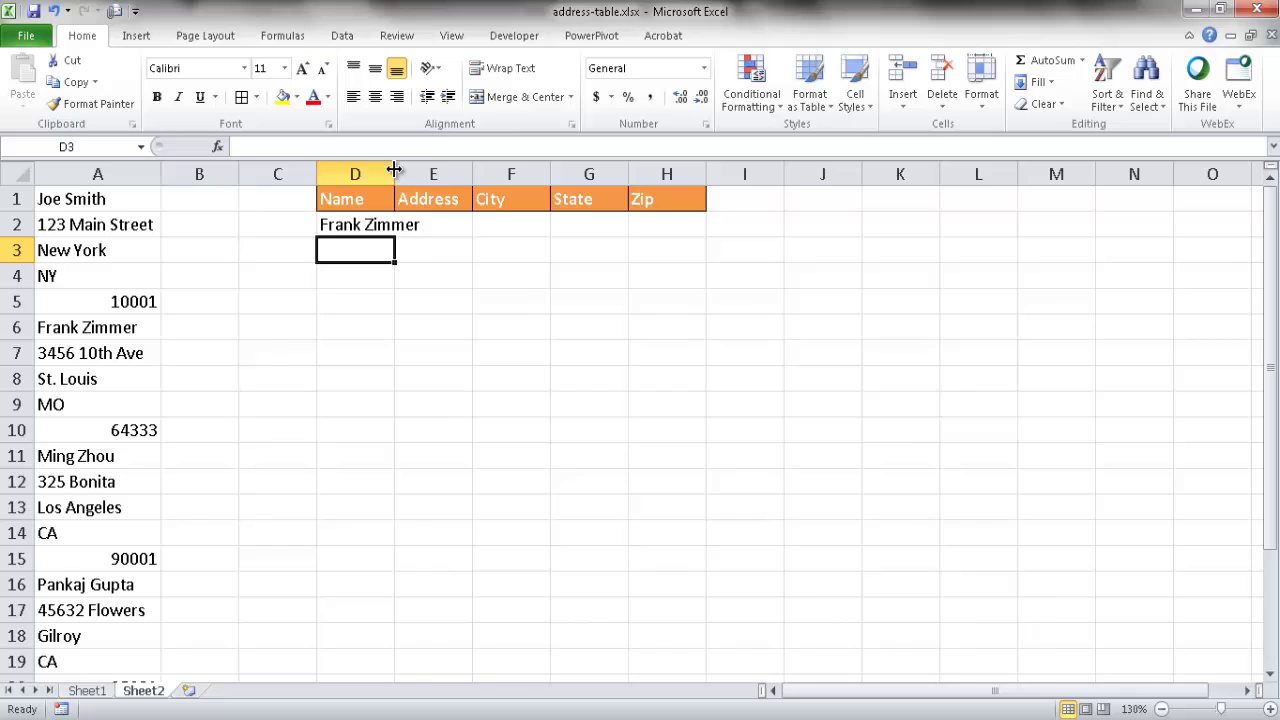
double_click(394, 170)
click(382, 224)
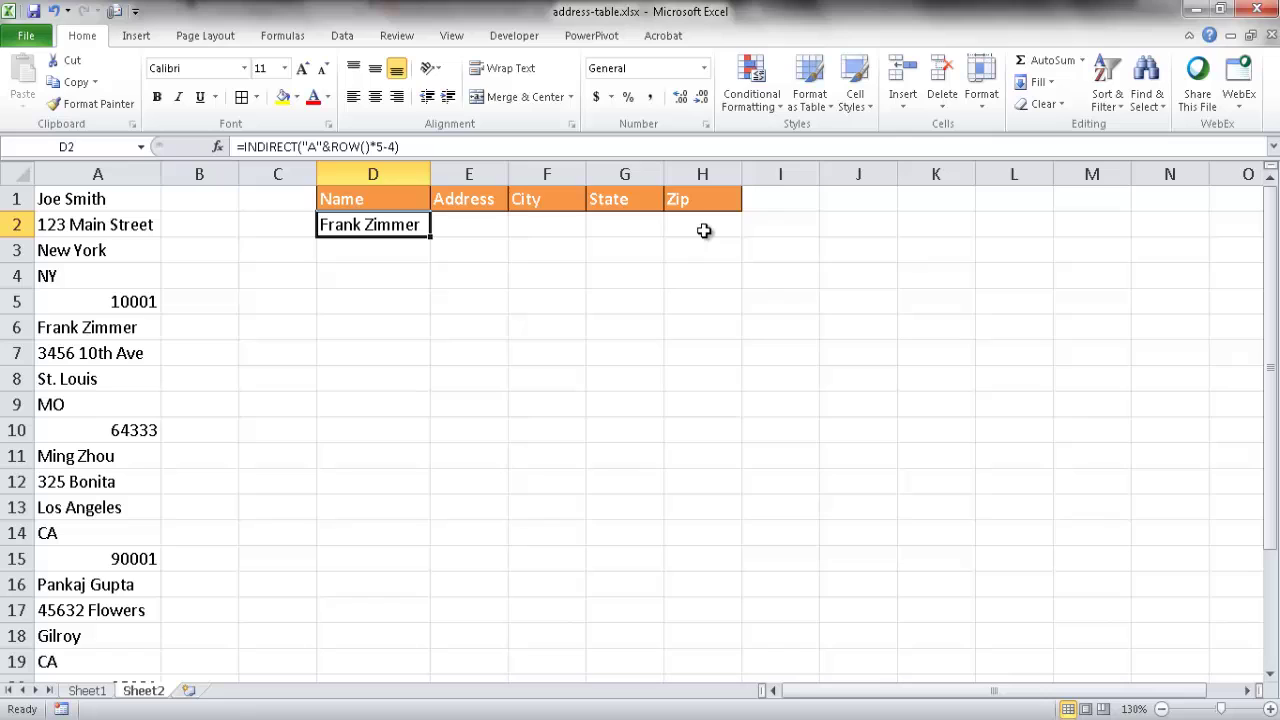
drag(419, 150, 237, 147)
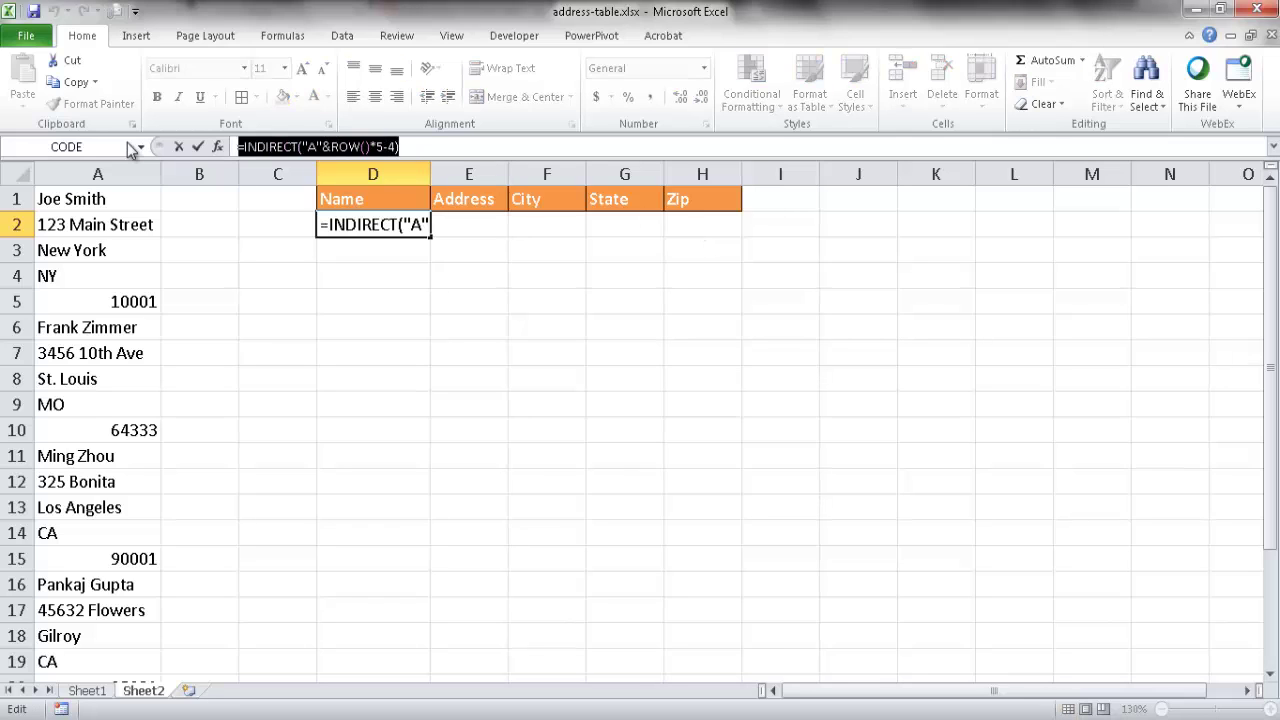
text(=)
click(460, 224)
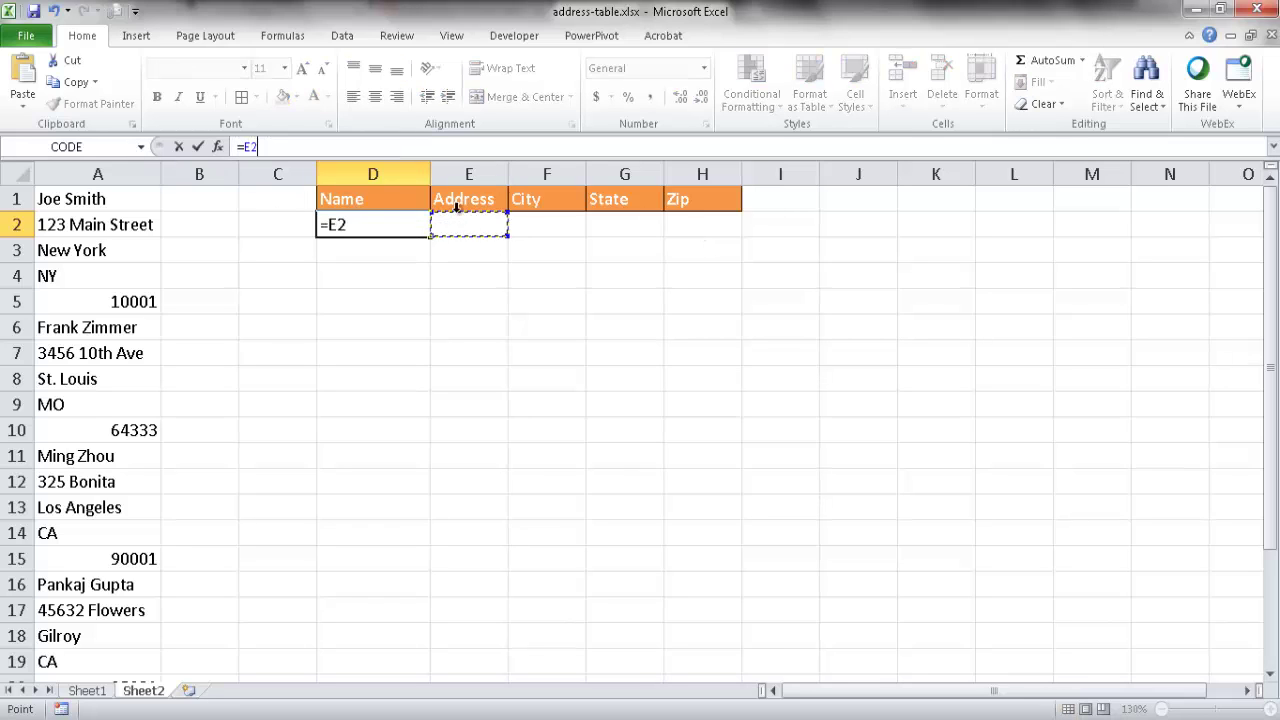
key(Escape)
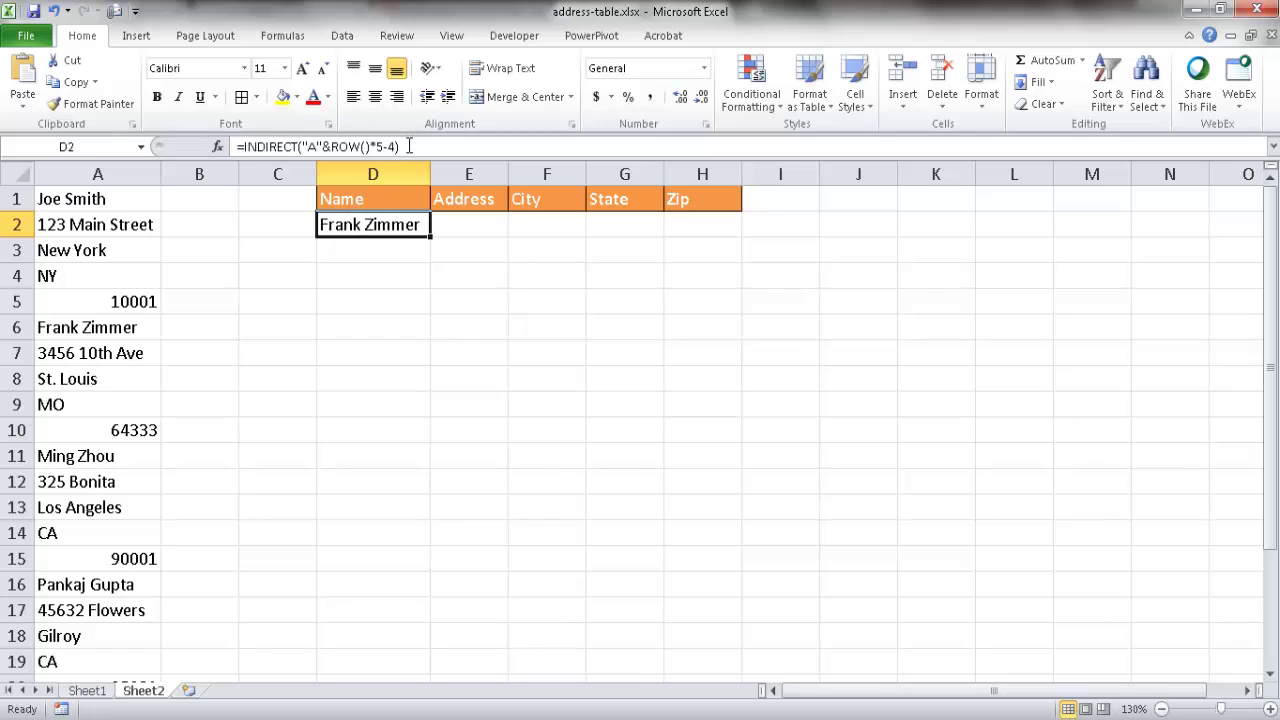
- Copy the formula text from D2 into E2 under Address, changing the offset so it reads =INDIRECT("A"&ROW()*5-3)
drag(414, 146, 40, 137)
key(ctrl+c)
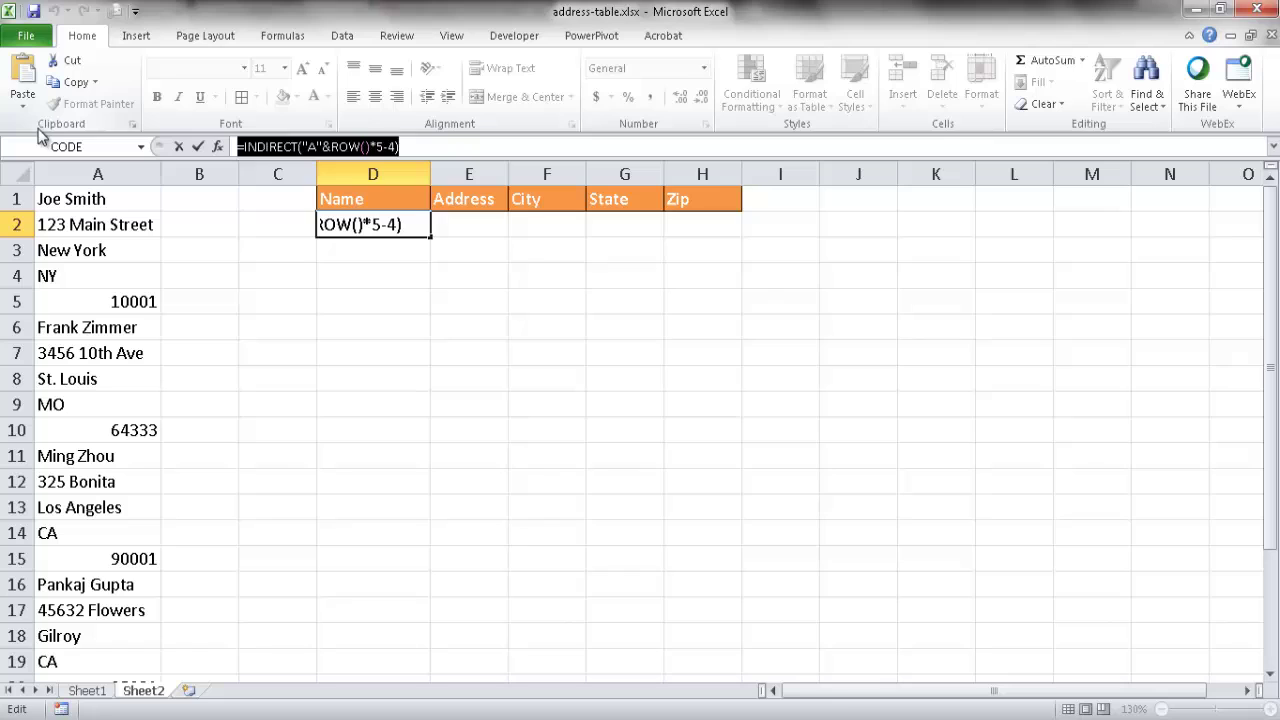
key(Escape)
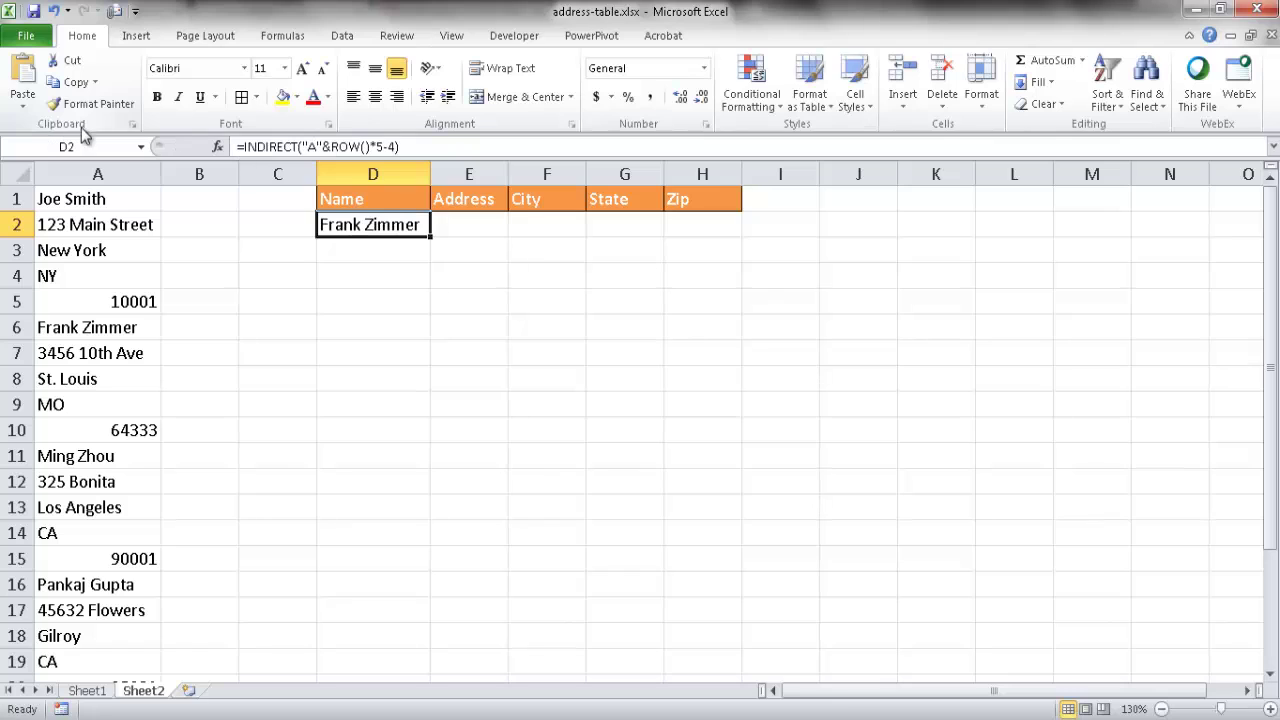
click(455, 226)
click(391, 147)
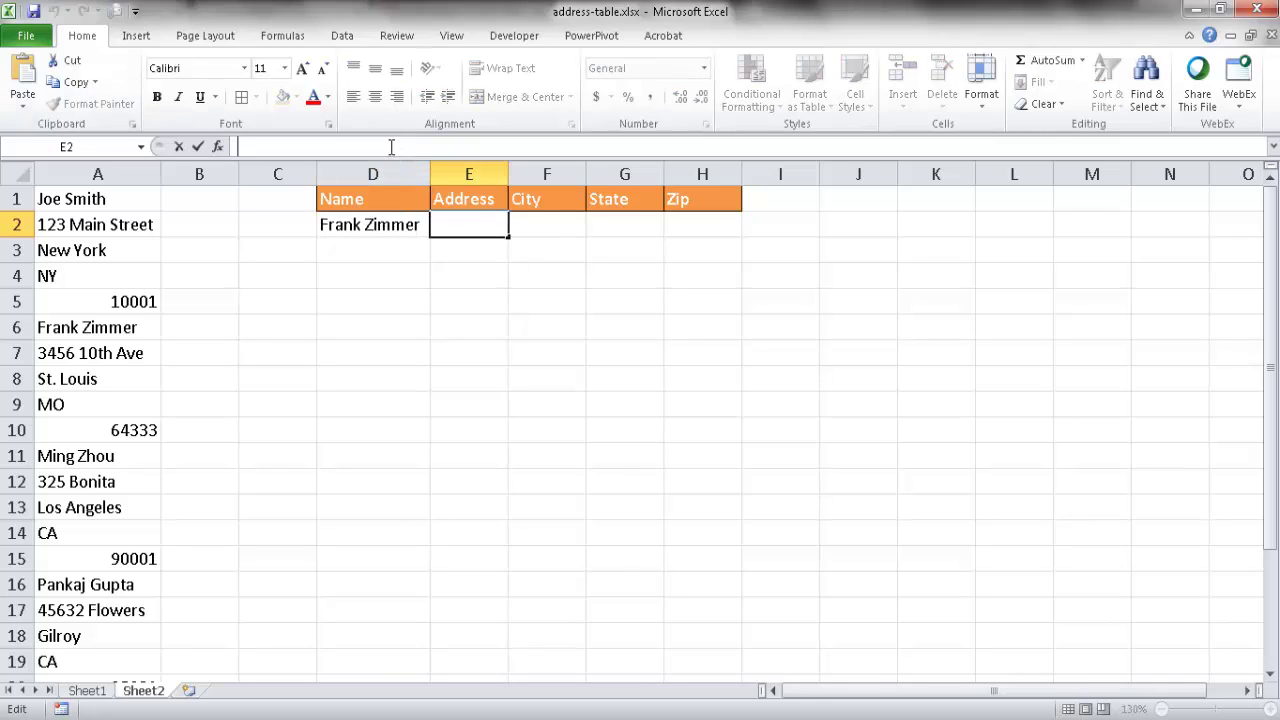
key(ctrl+v)
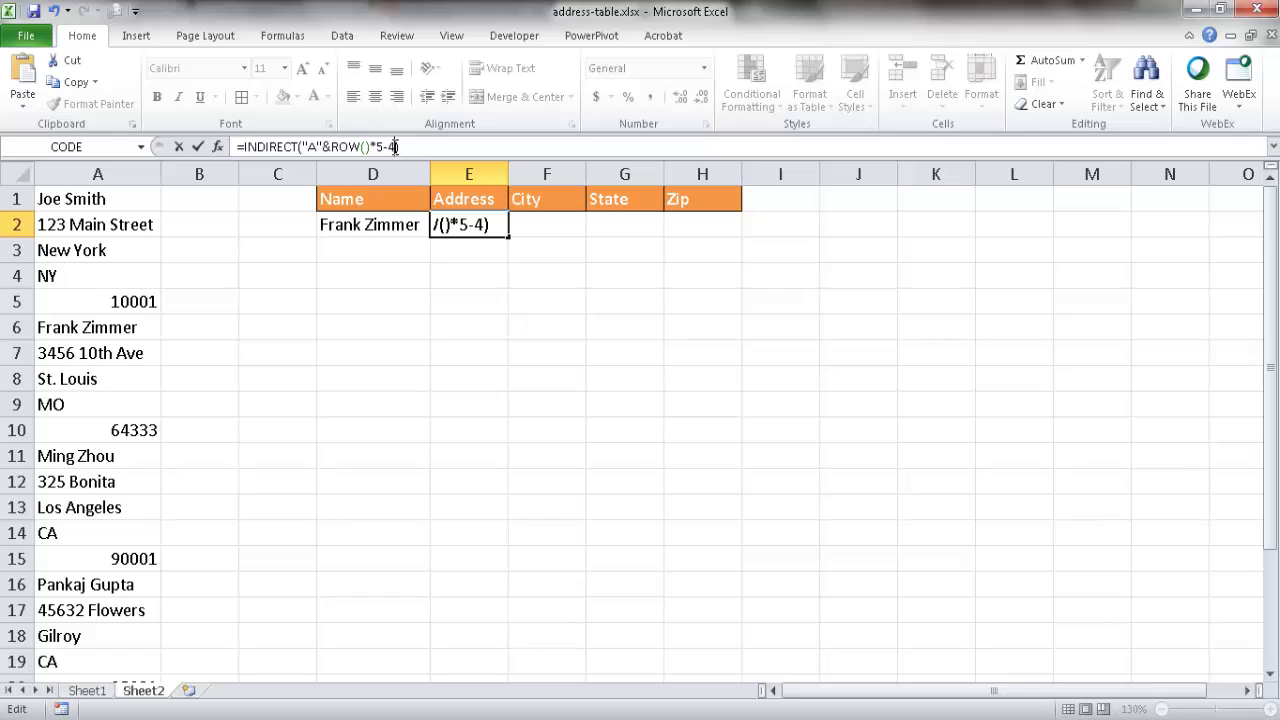
key(BackSpace)
text(3)
key(Return)
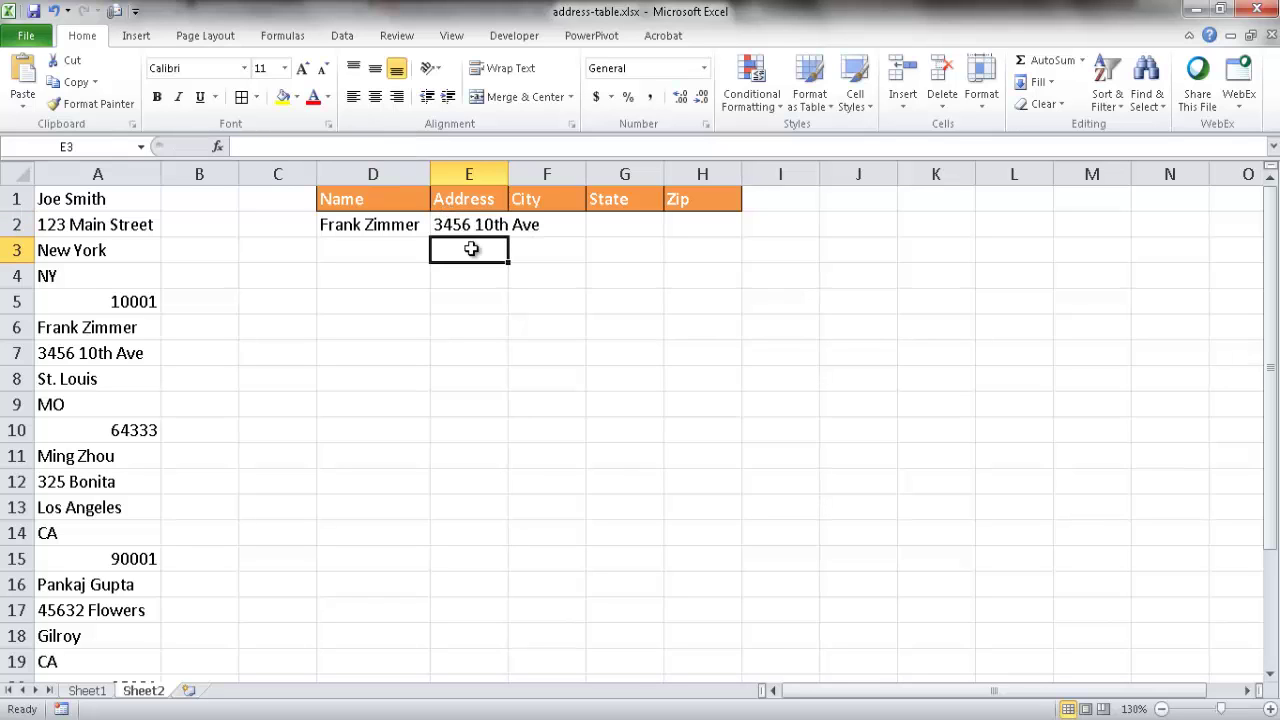
- Autofit column E to its contents and select the Address formula cell E2
drag(510, 169, 510, 169)
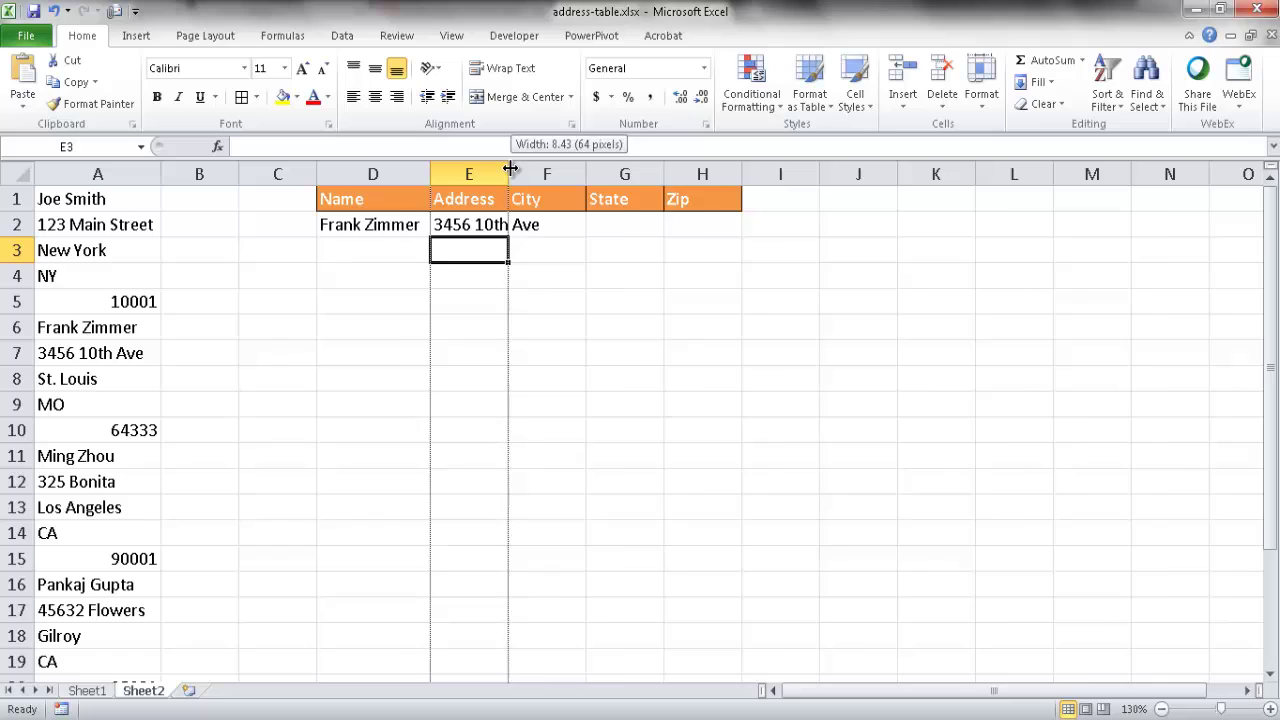
double_click(510, 169)
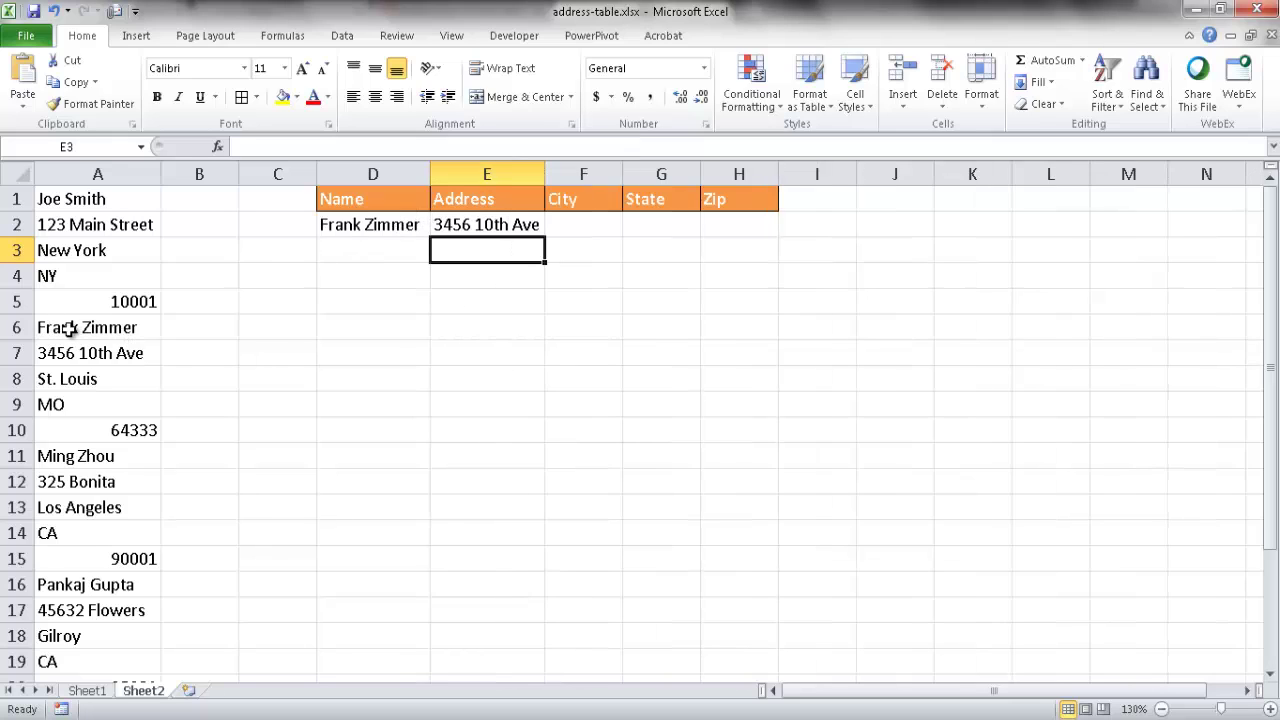
click(478, 226)
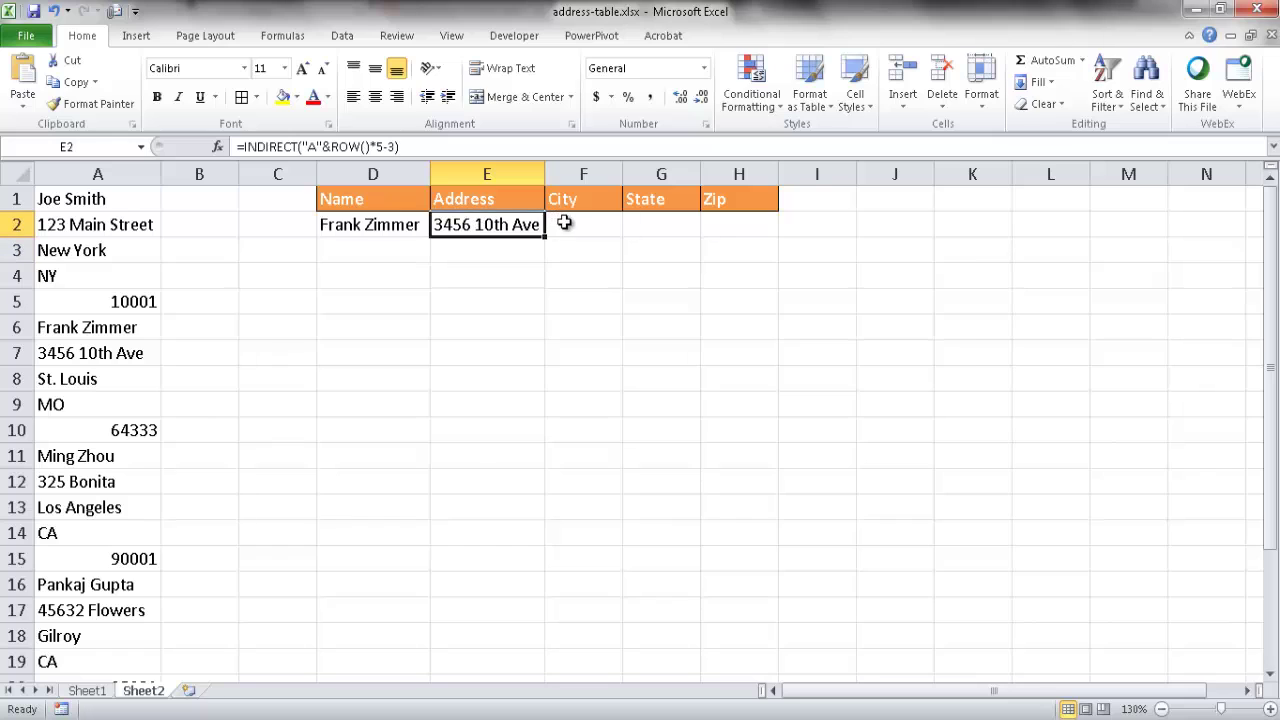
- Paste the copied formula into F2 under City and change its offset so it reads =INDIRECT("A"&ROW()*5-2)
click(568, 224)
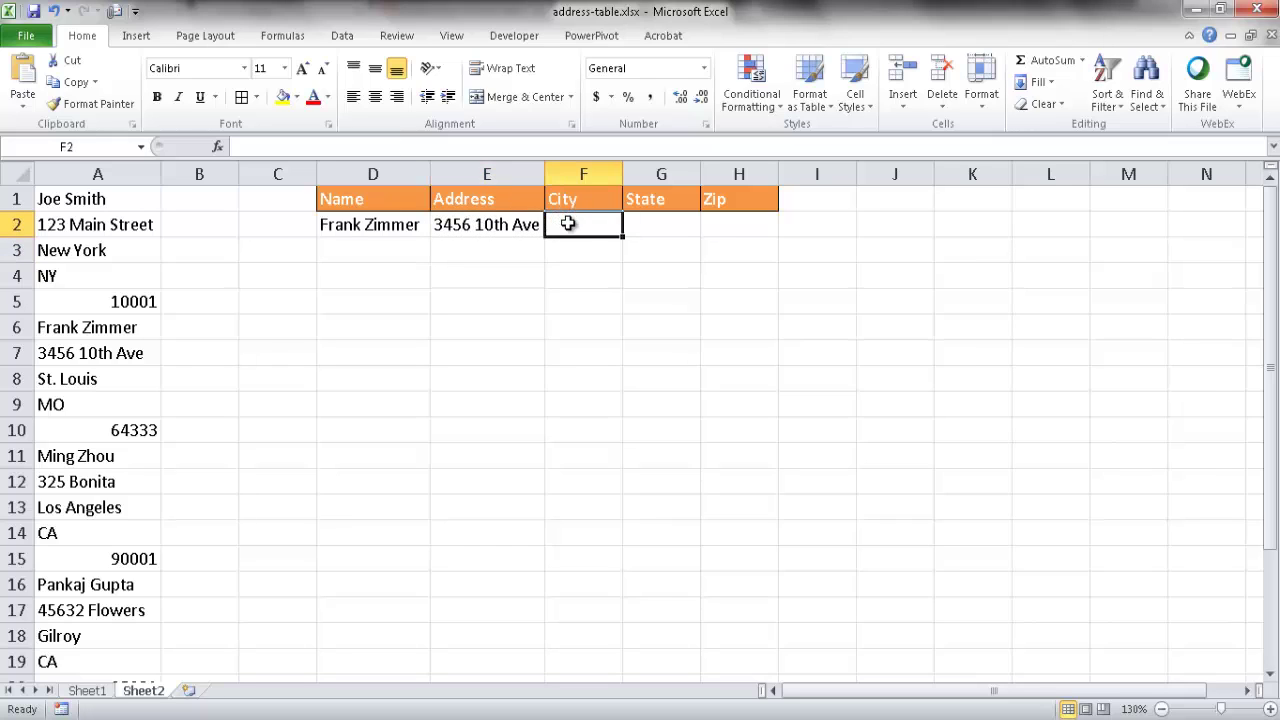
click(466, 148)
key(ctrl+v)
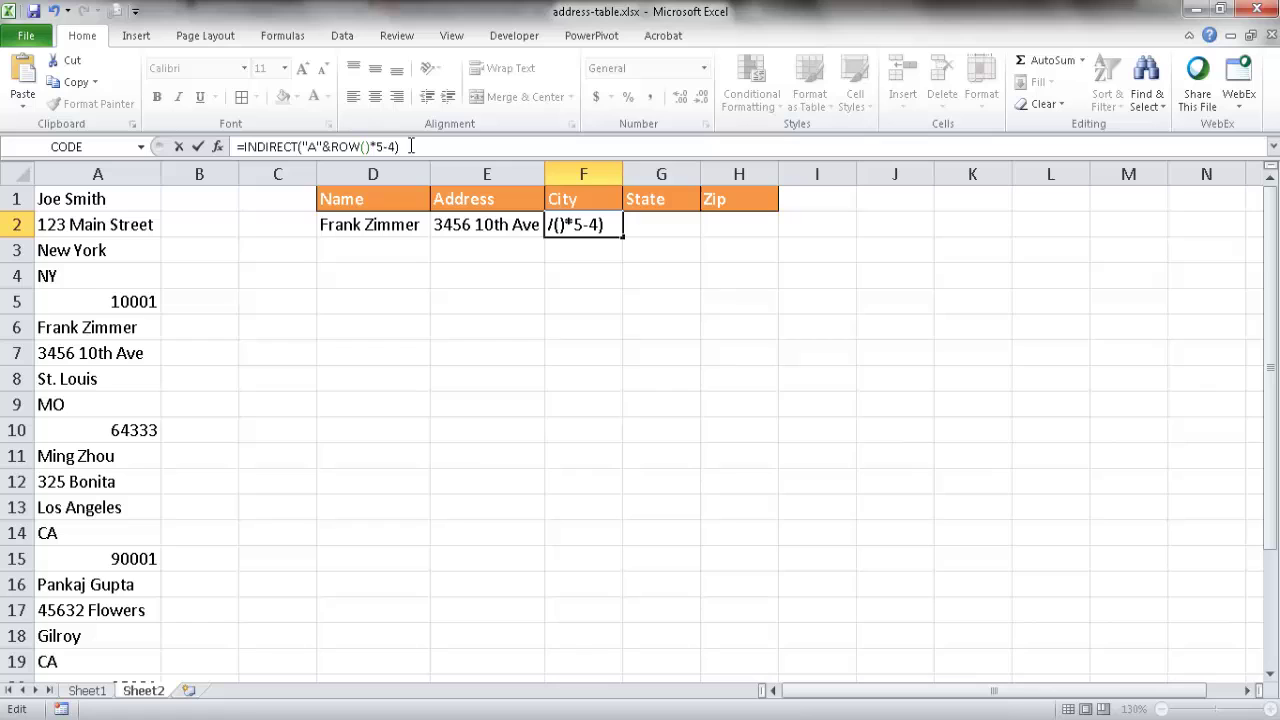
click(396, 147)
key(BackSpace)
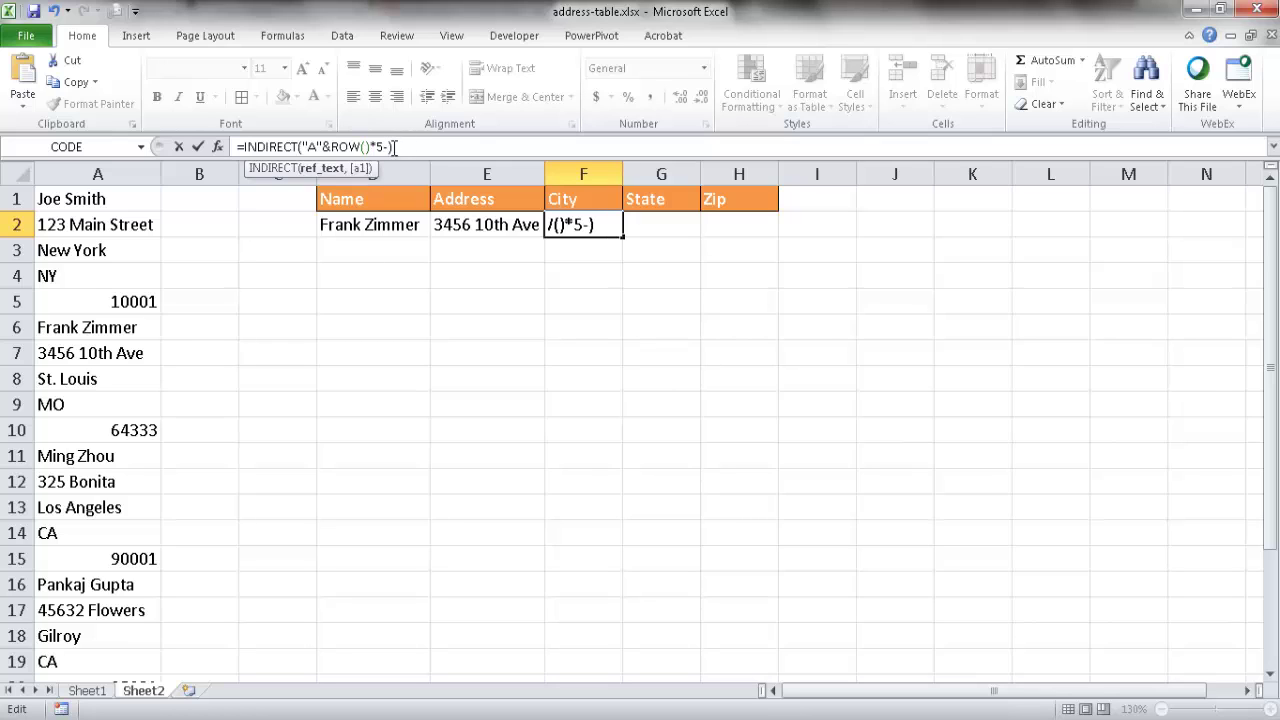
text(2)
key(Return)
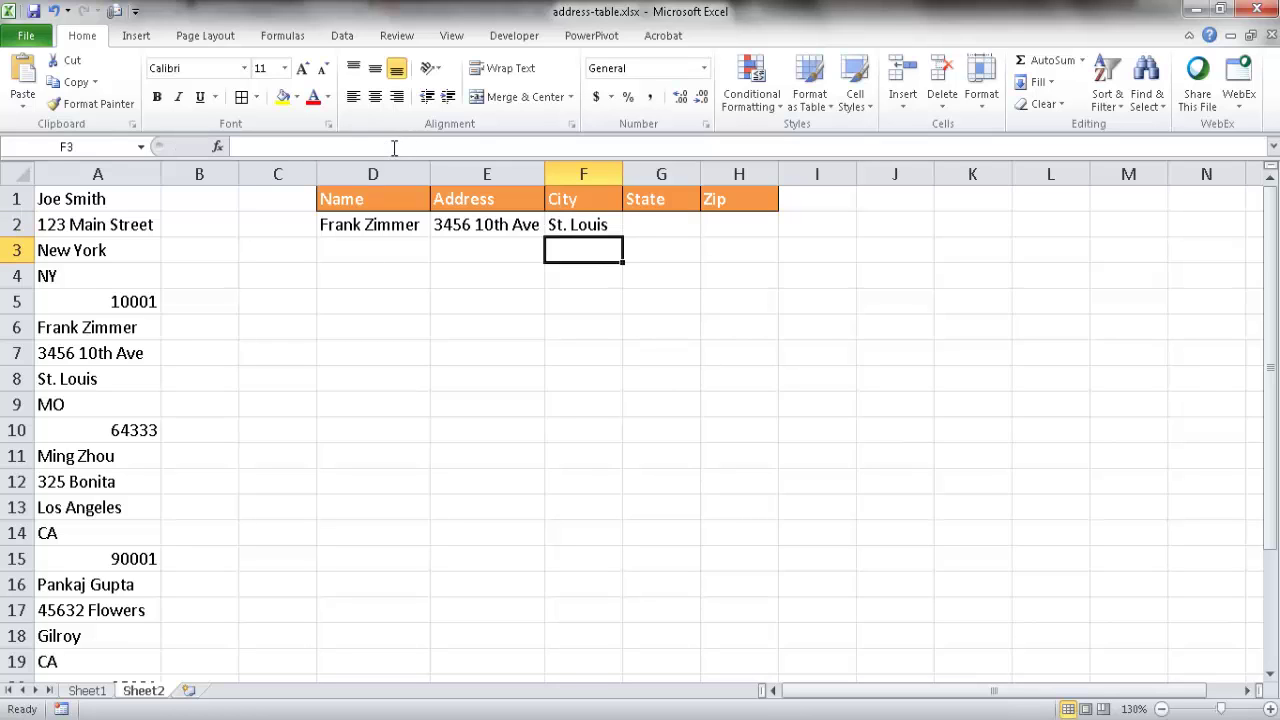
- Paste the copied formula into G2 under State and change its offset so it reads =INDIRECT("A"&ROW()*5-1)
click(657, 232)
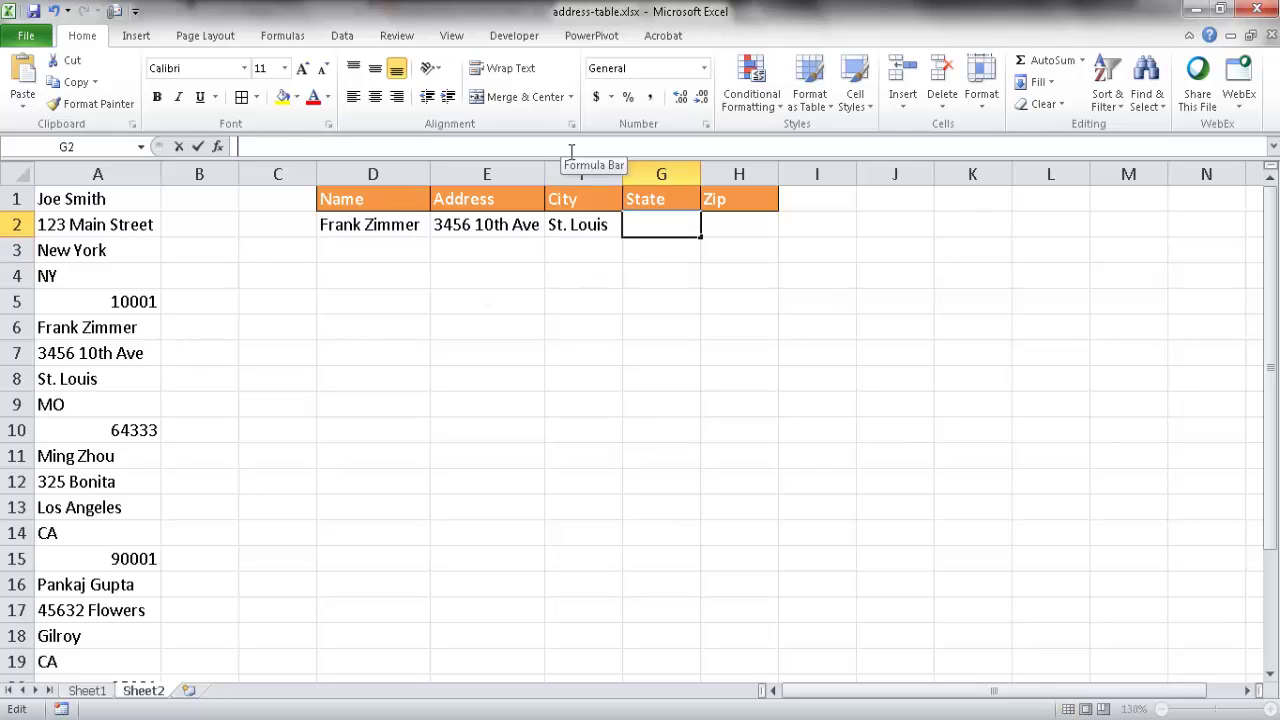
click(571, 149)
text(=INDIRECT("A"&ROW()*5-4))
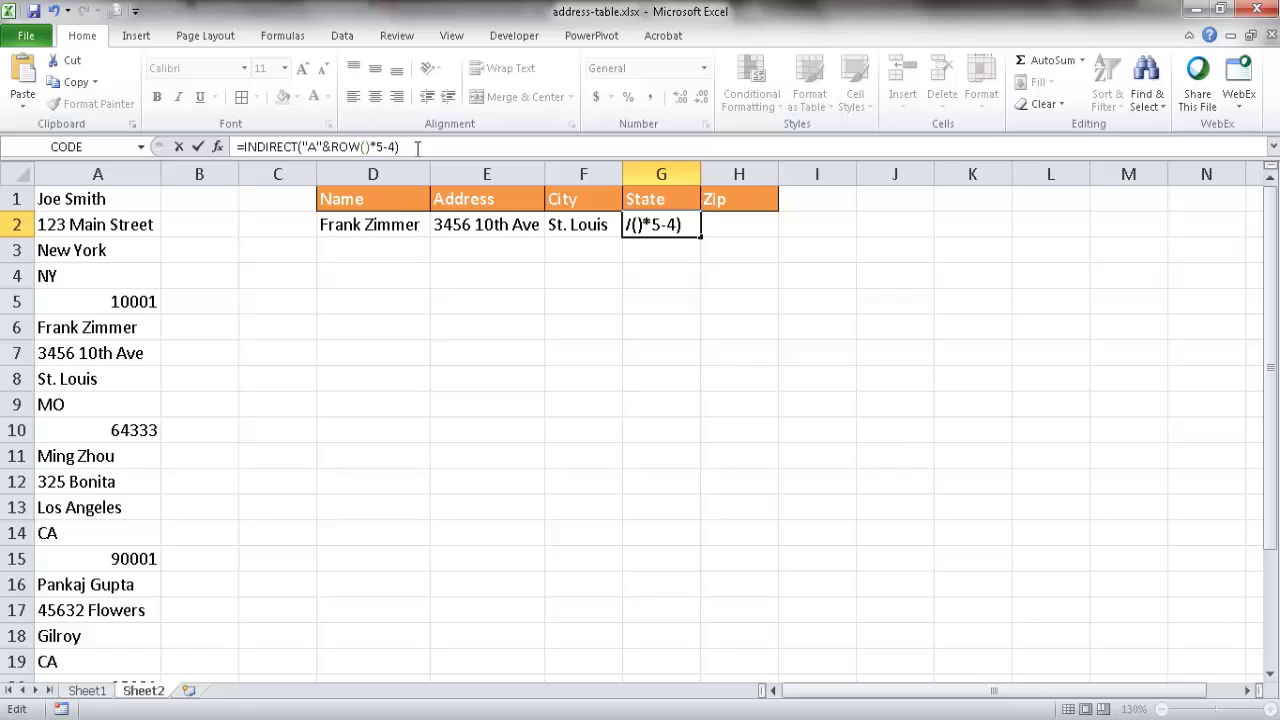
key(BackSpace)
text(1)
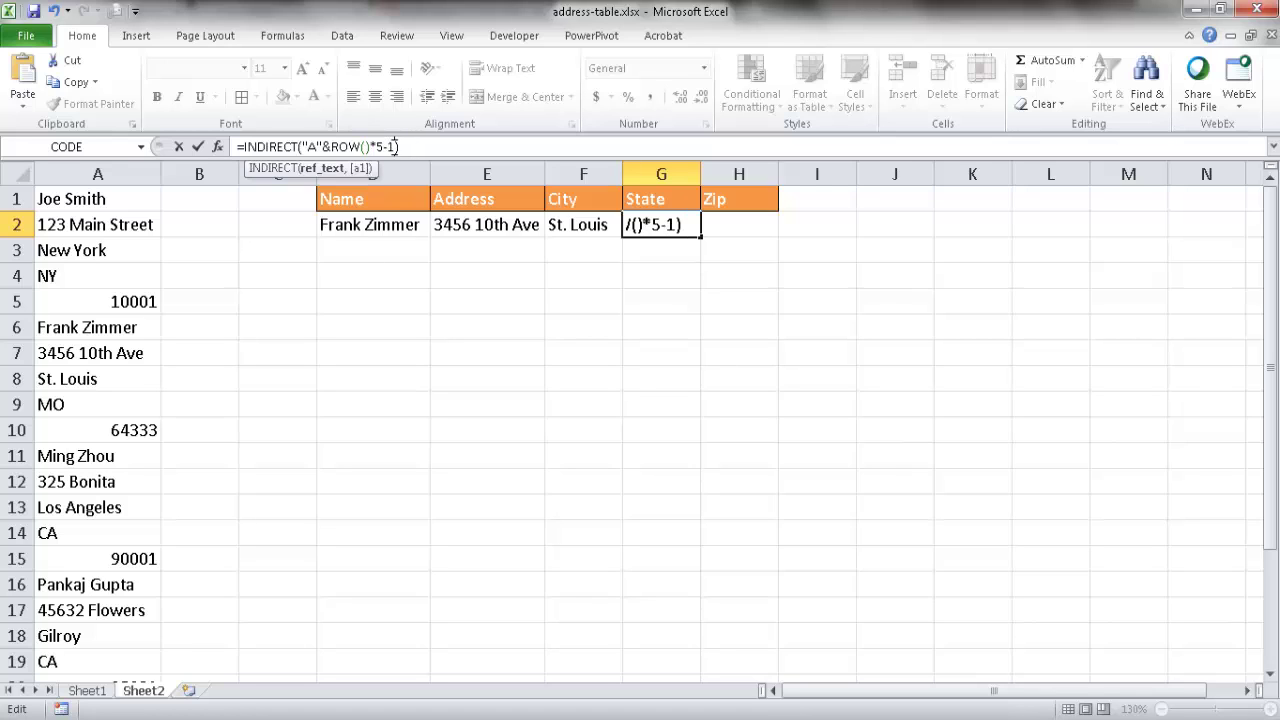
key(Return)
- Paste the copied formula into H2 under Zip and change its offset so it reads =INDIRECT("A"&ROW()*5-0)
click(746, 228)
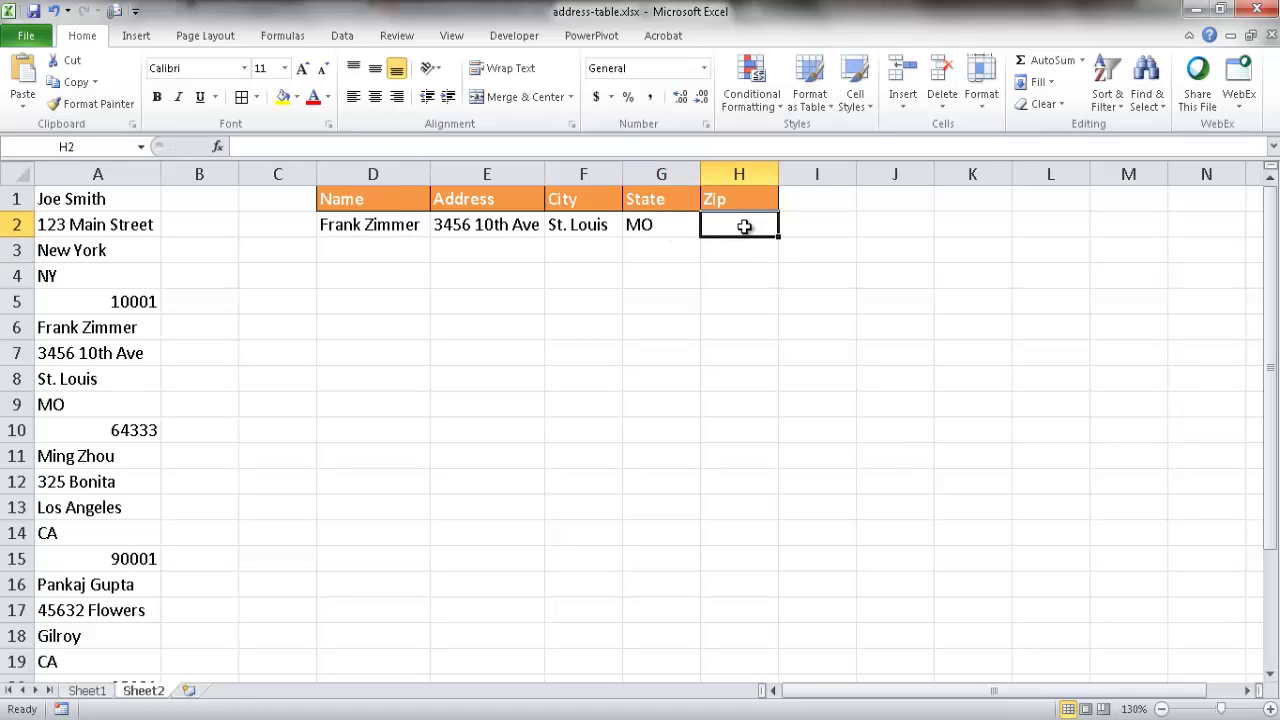
click(614, 146)
text(=INDIRECT("A"&ROW()*5-4))
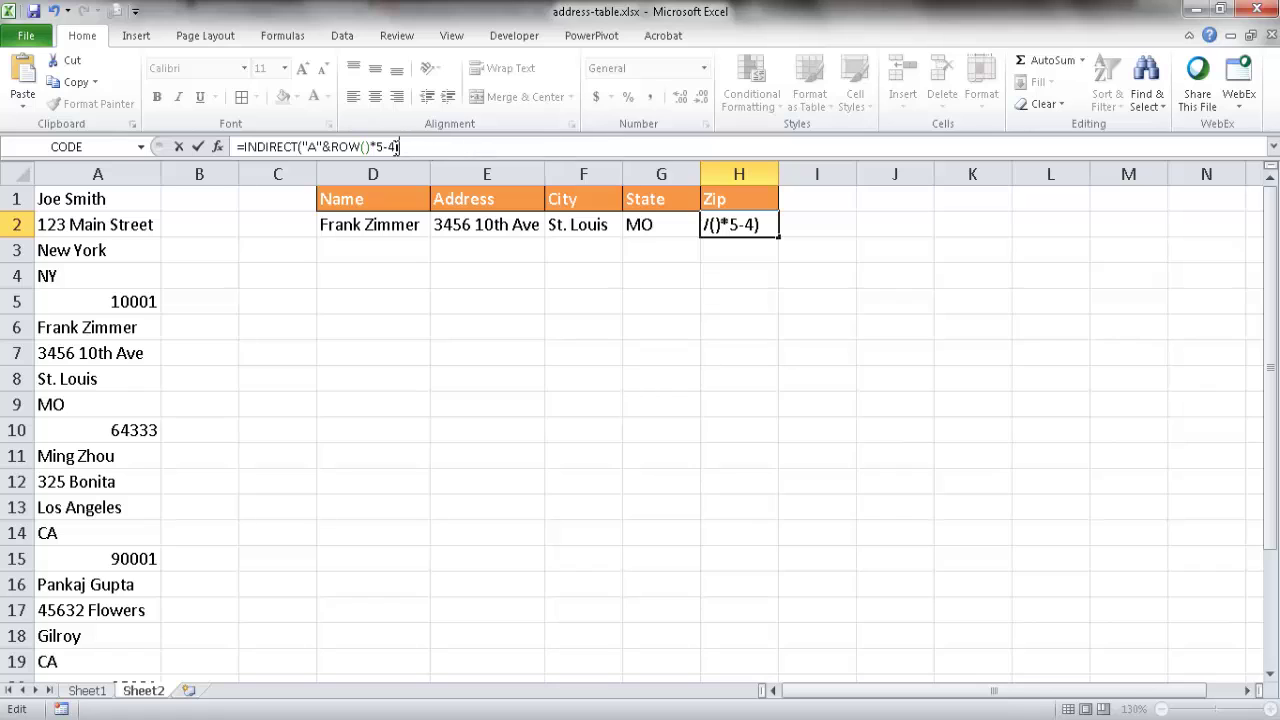
key(BackSpace)
text(0)
key(Return)
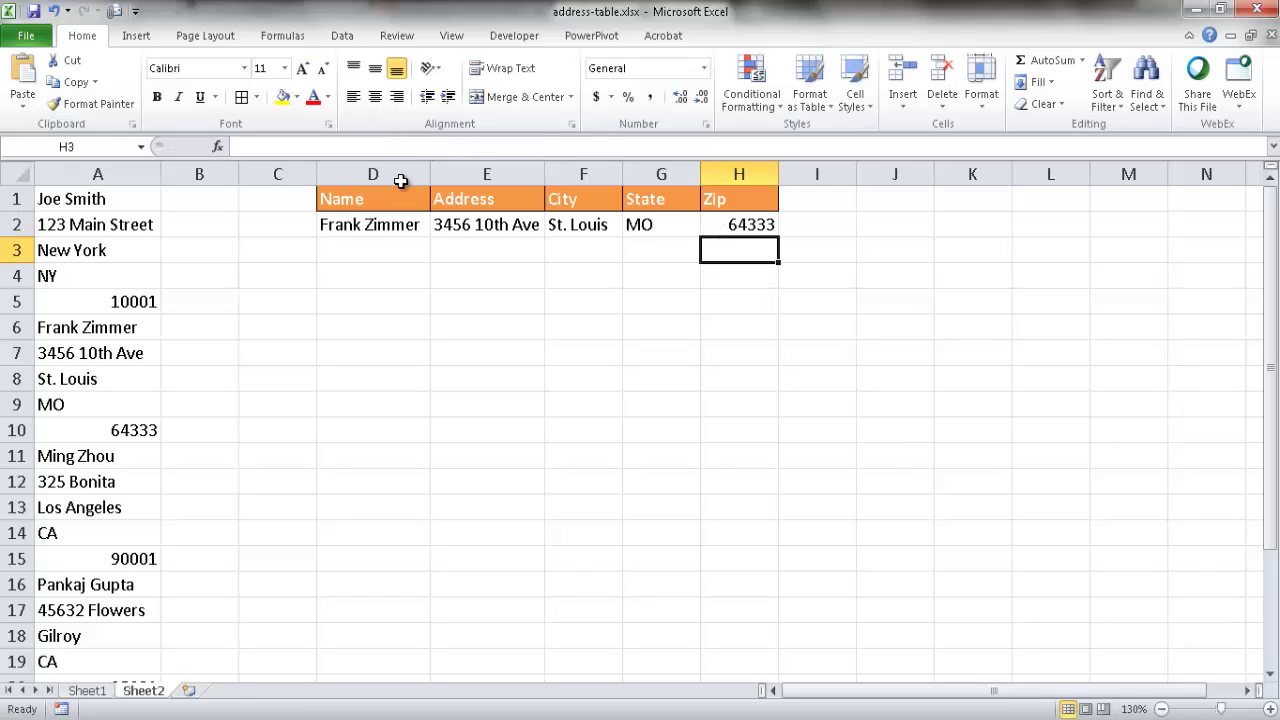
- Select the Name formula cell D2, open Evaluate Formula for it and close the dialog again
click(410, 244)
click(400, 228)
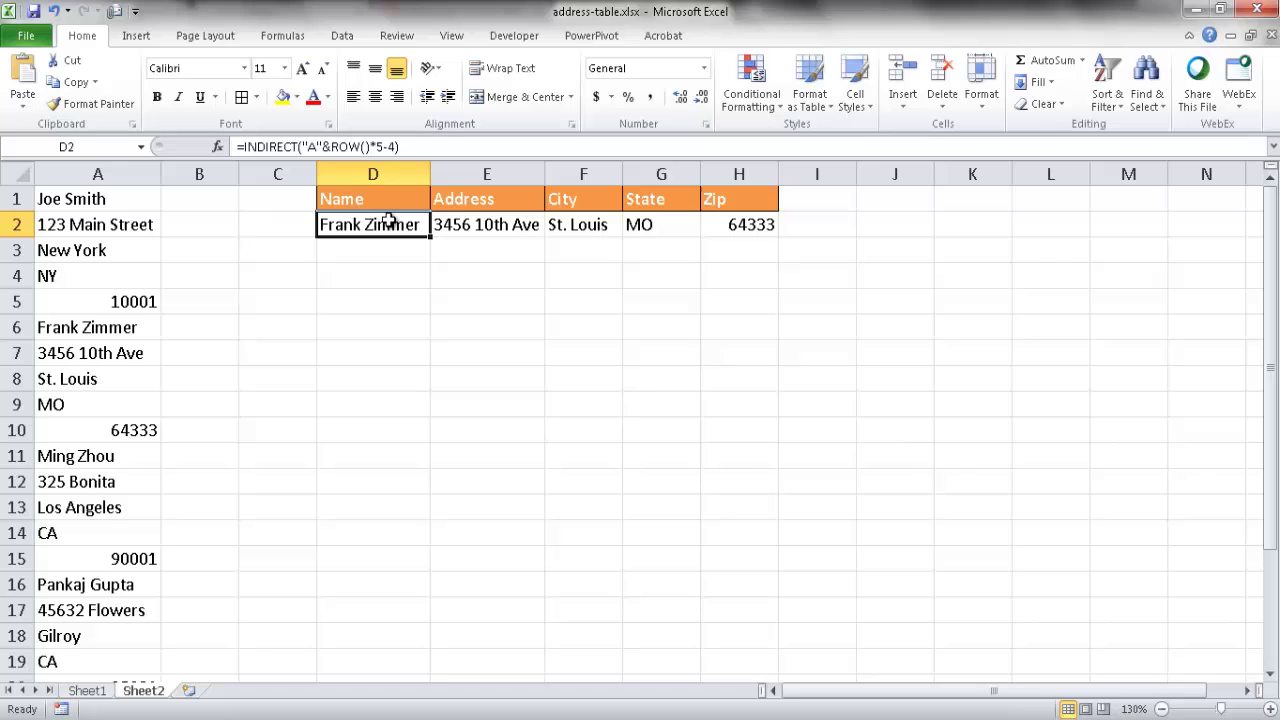
key(alt+t)
key(u)
key(f)
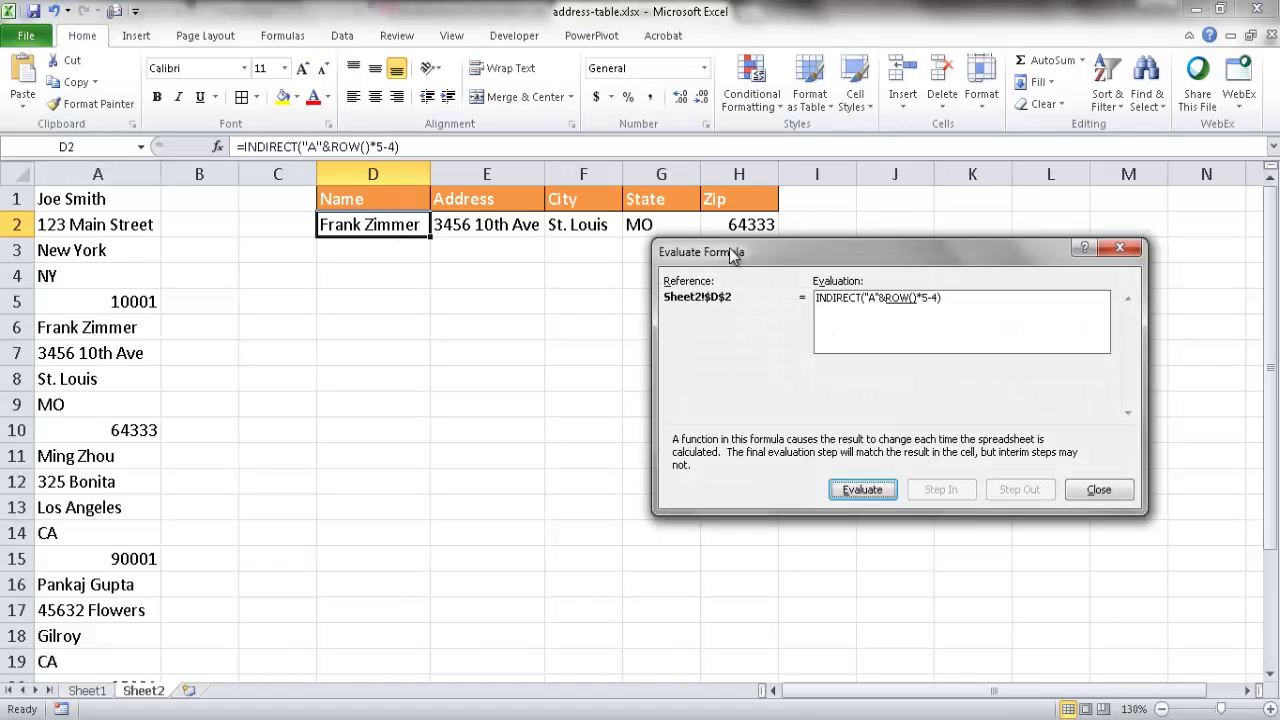
click(1106, 489)
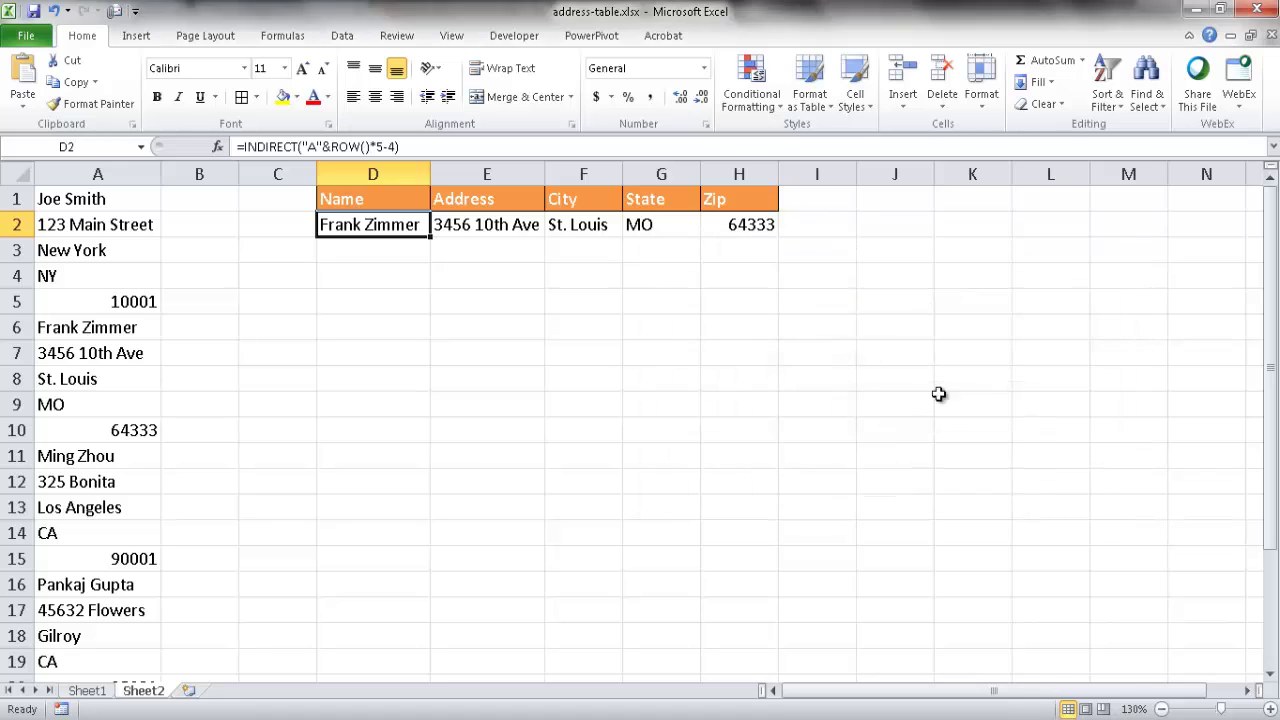
- Step through the Name formula in D2 with Evaluate Formula to its final result and close the evaluation
click(284, 36)
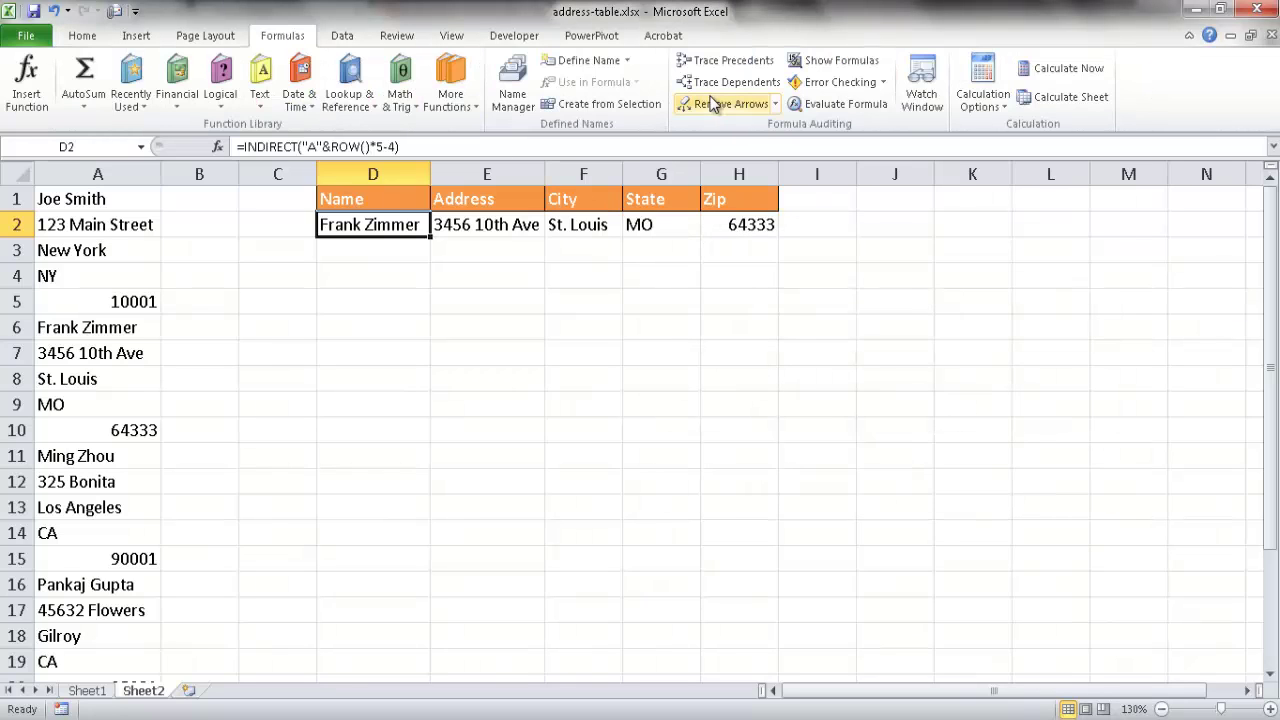
click(847, 106)
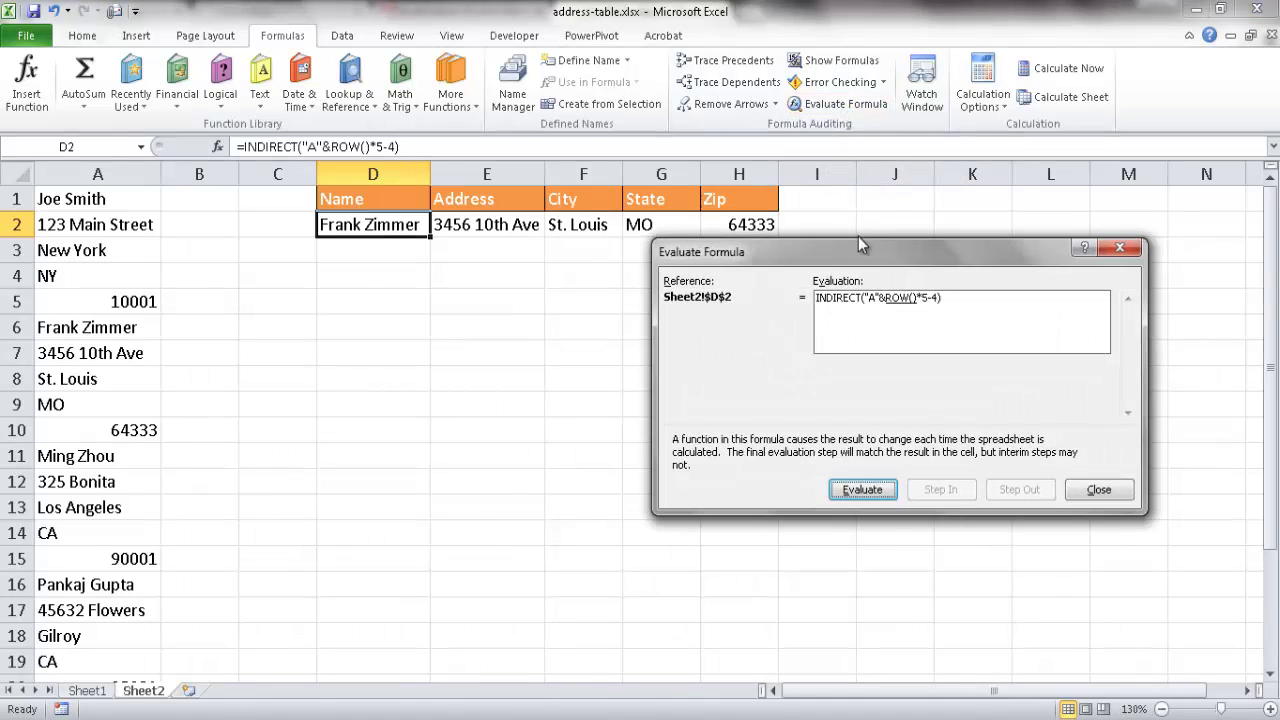
drag(863, 247, 758, 316)
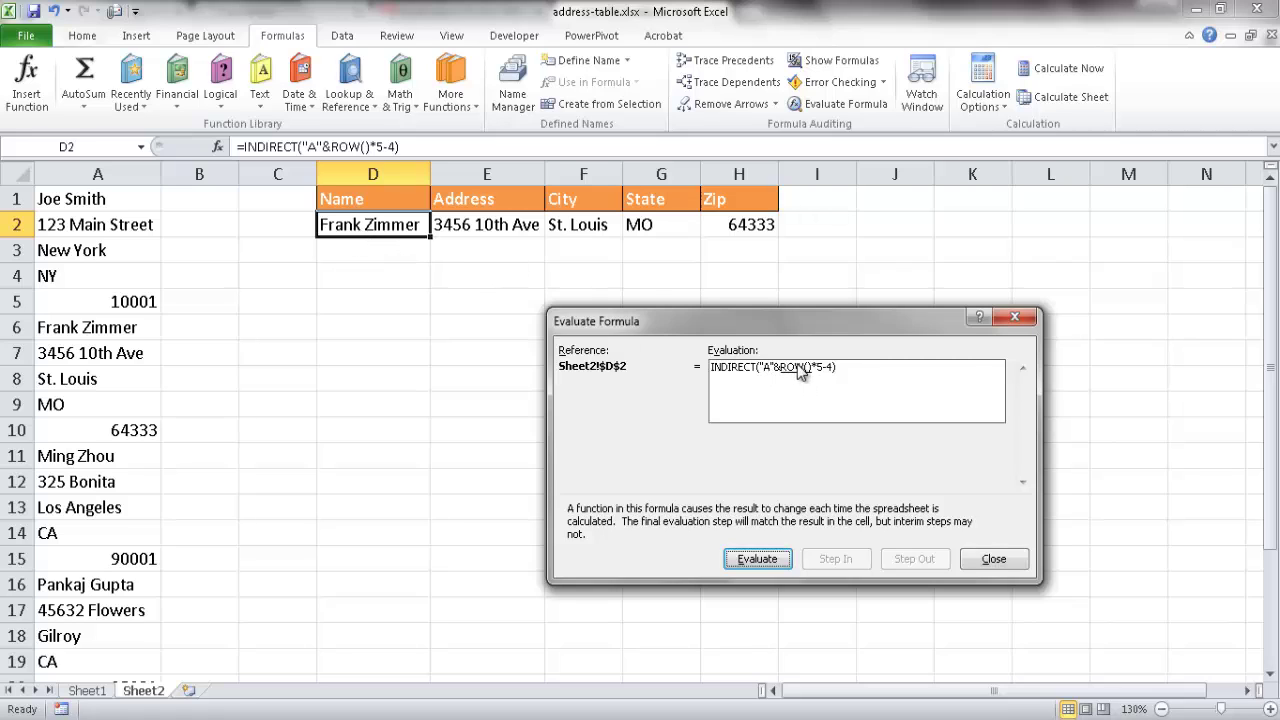
click(759, 559)
click(757, 559)
click(773, 559)
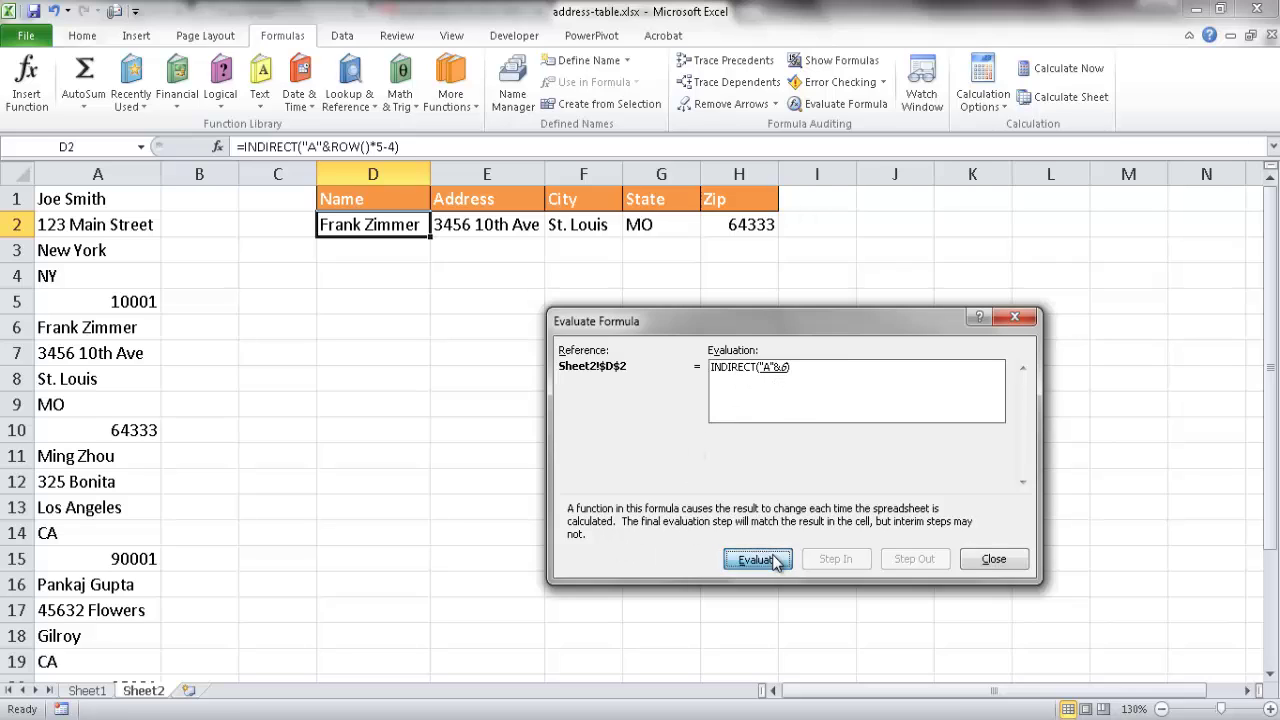
key(Return)
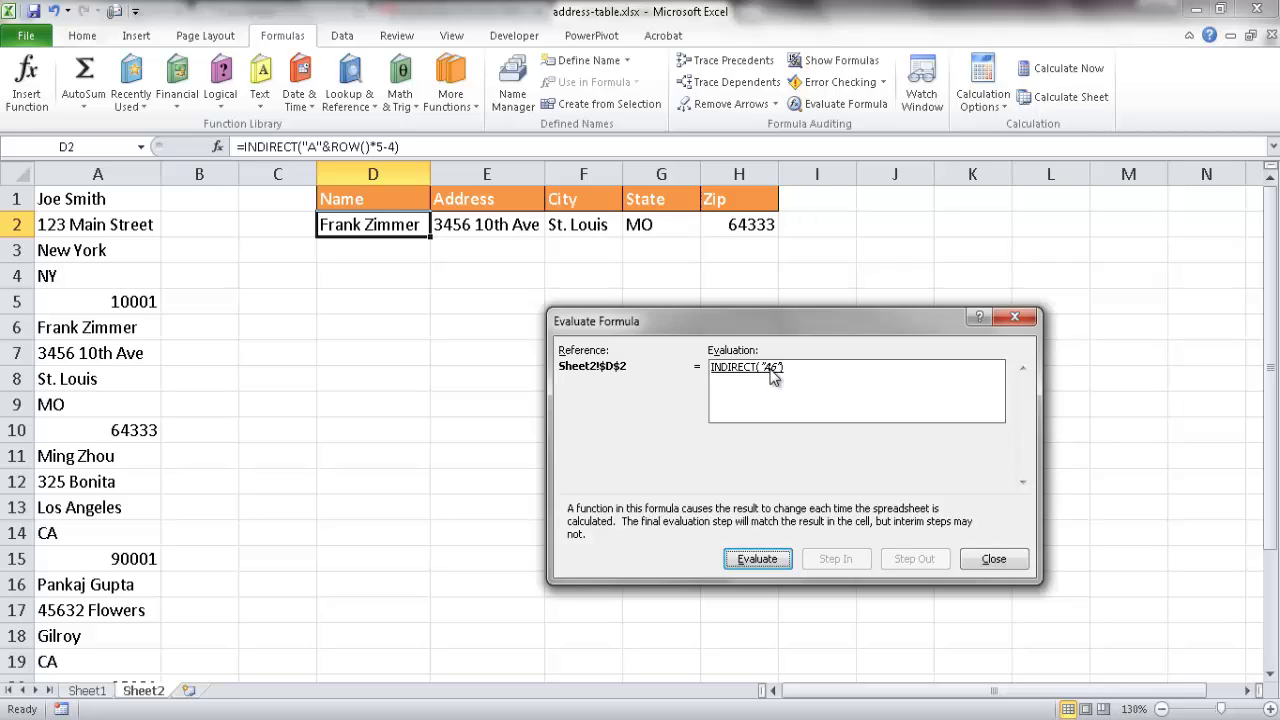
click(752, 560)
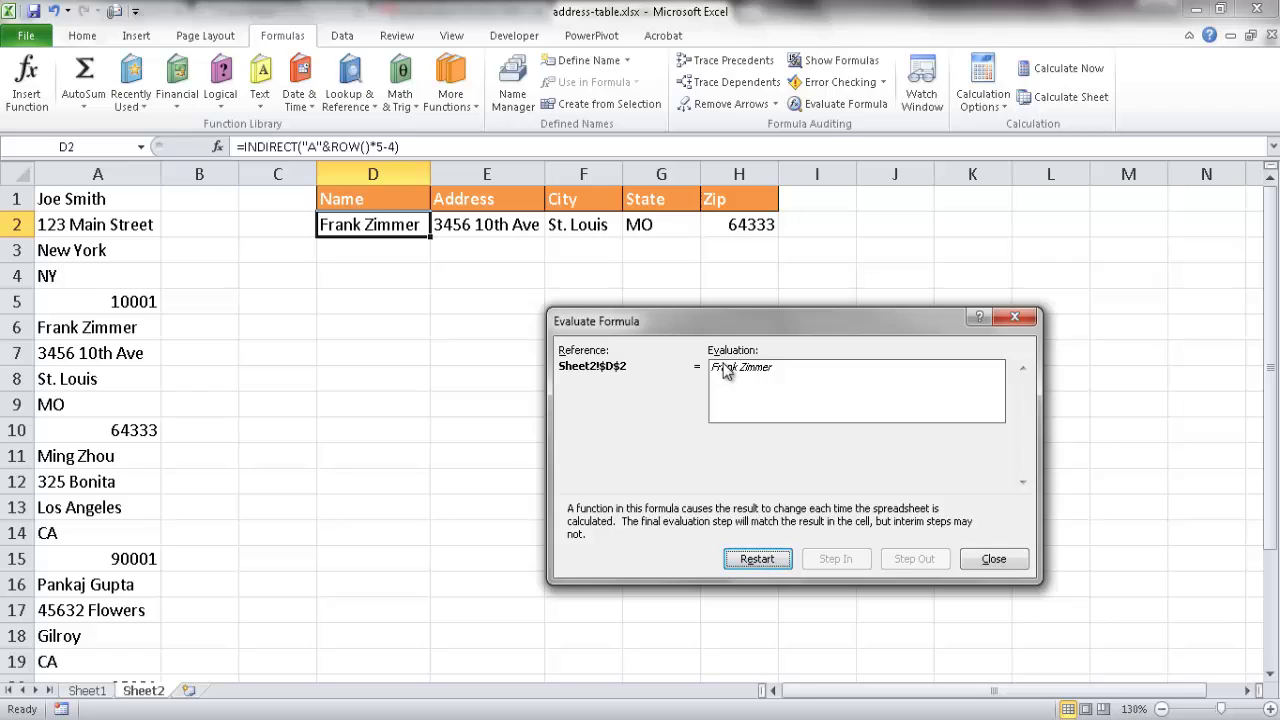
click(991, 562)
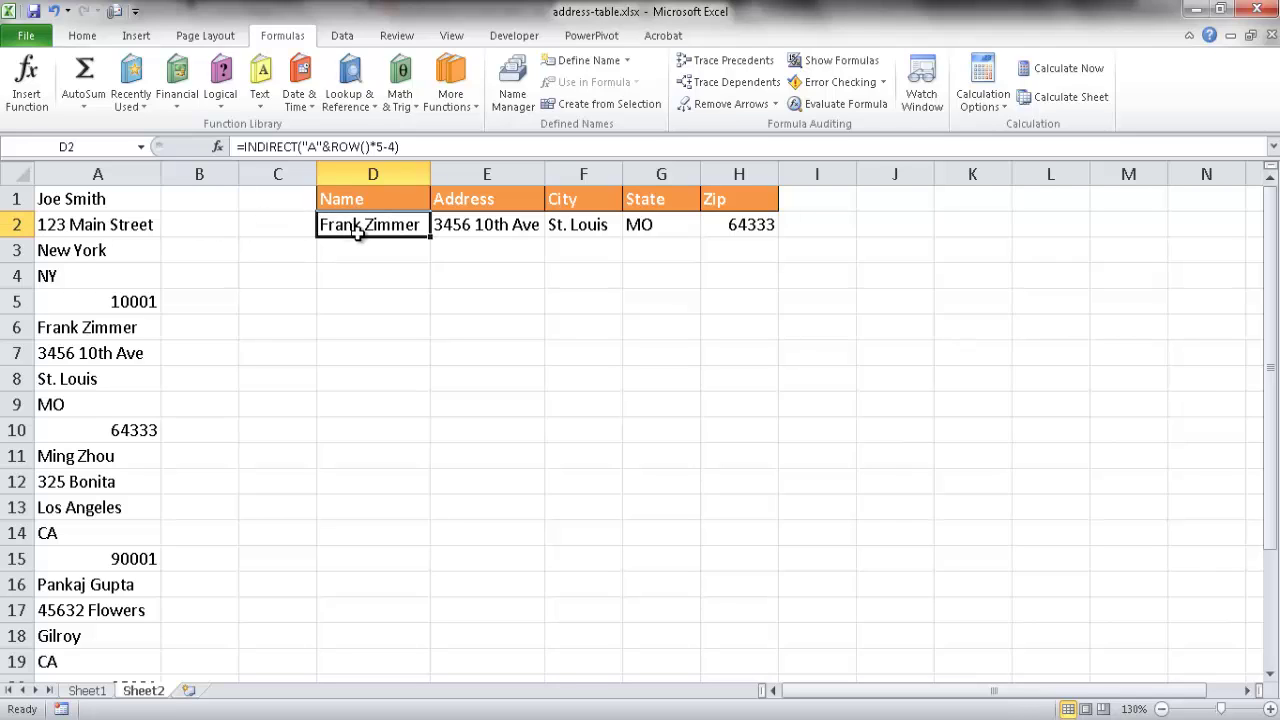
- Move the five formulas in D2:H2 up to D1:H1, overwriting the header row
click(378, 273)
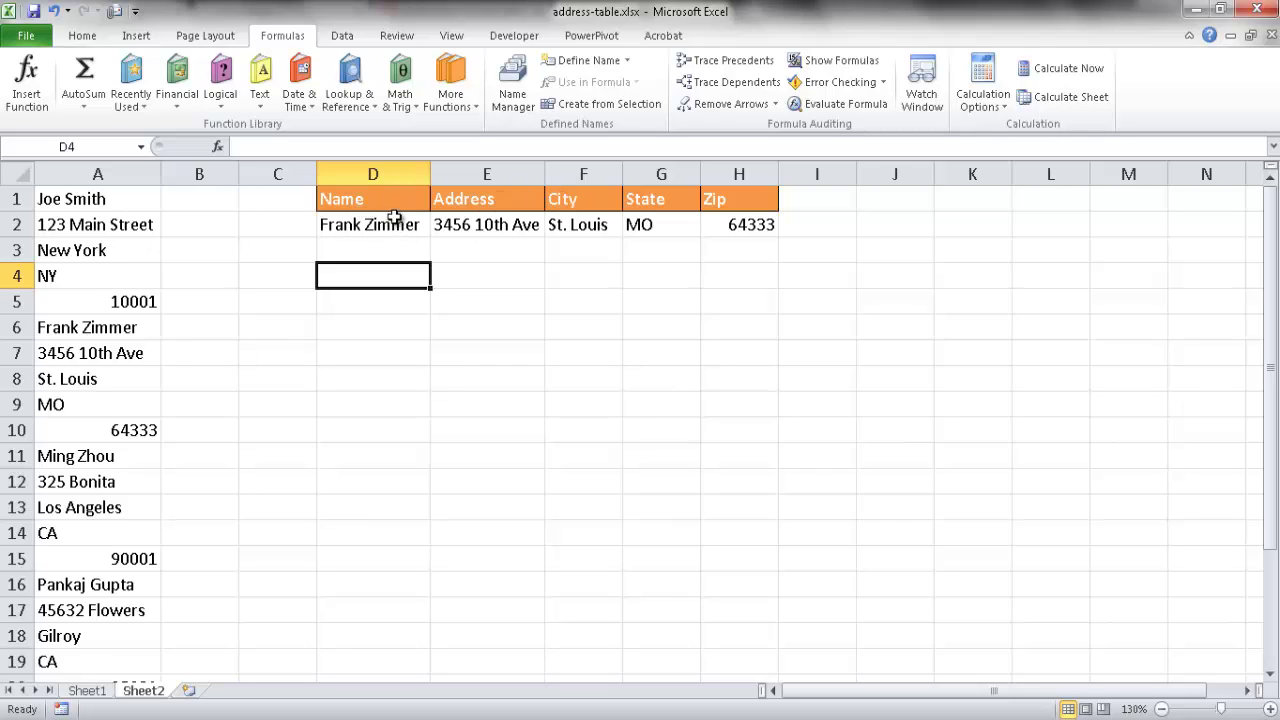
drag(391, 228, 728, 224)
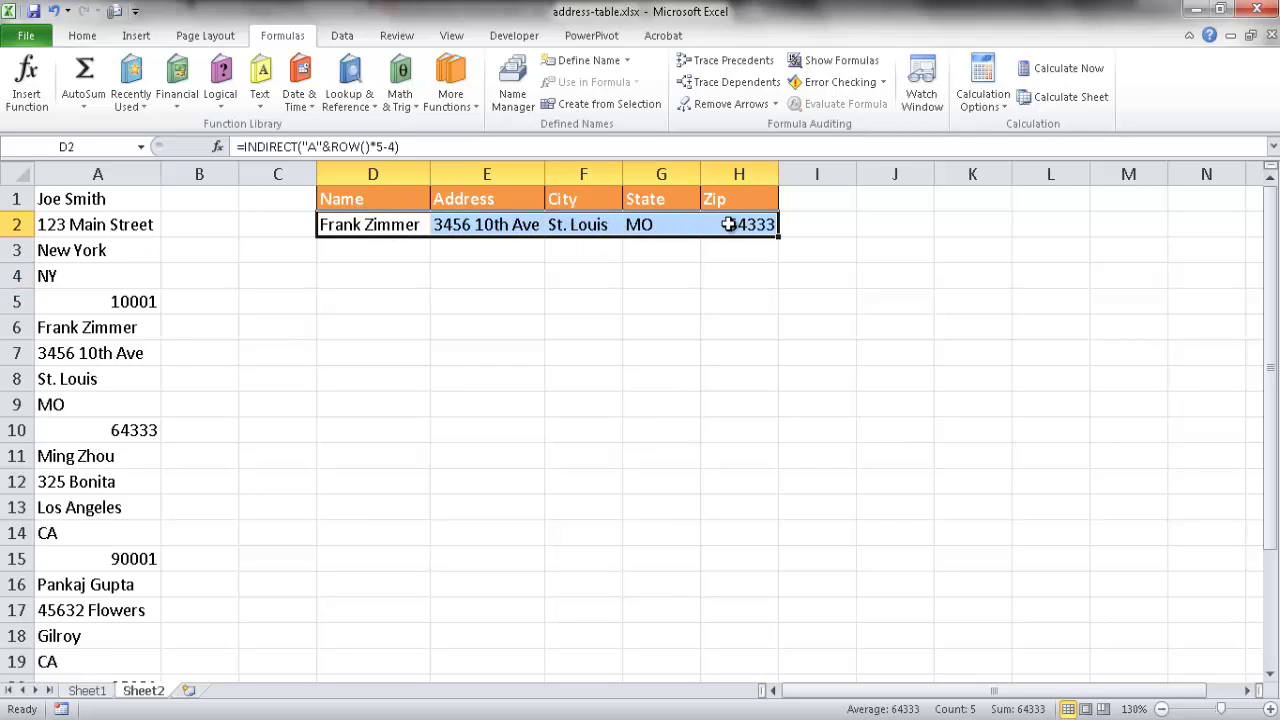
key(ctrl+c)
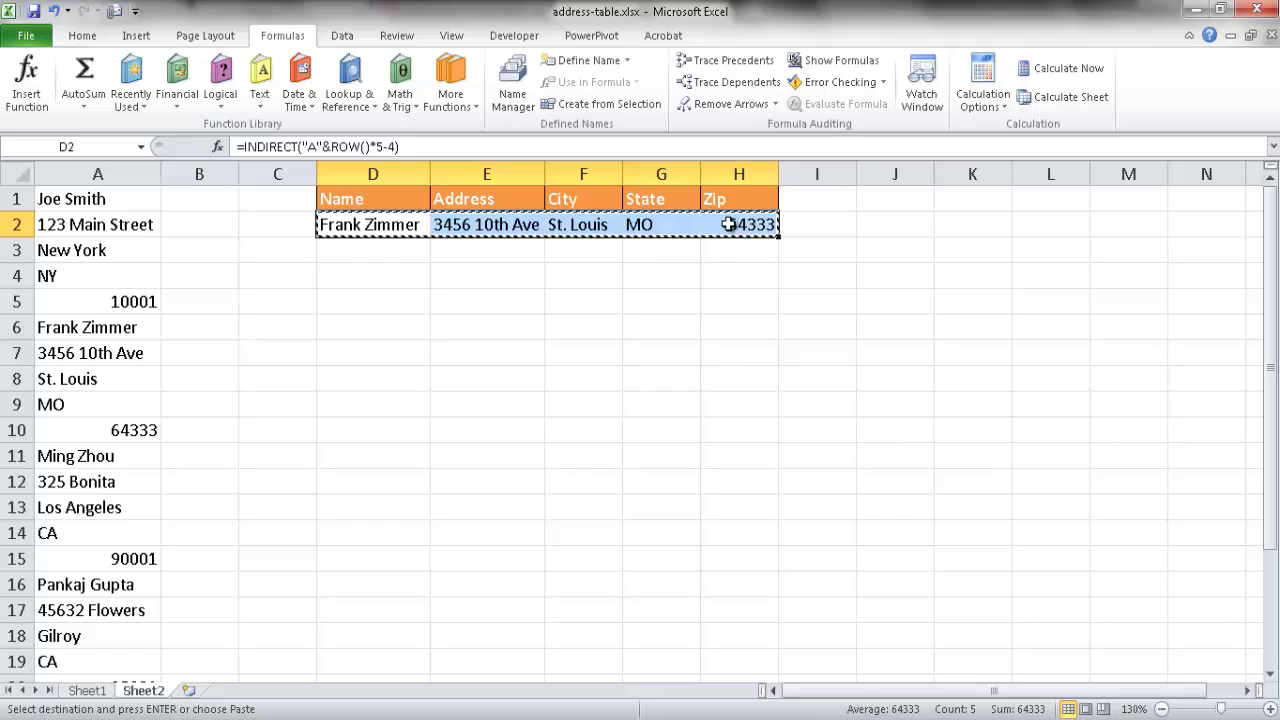
click(395, 199)
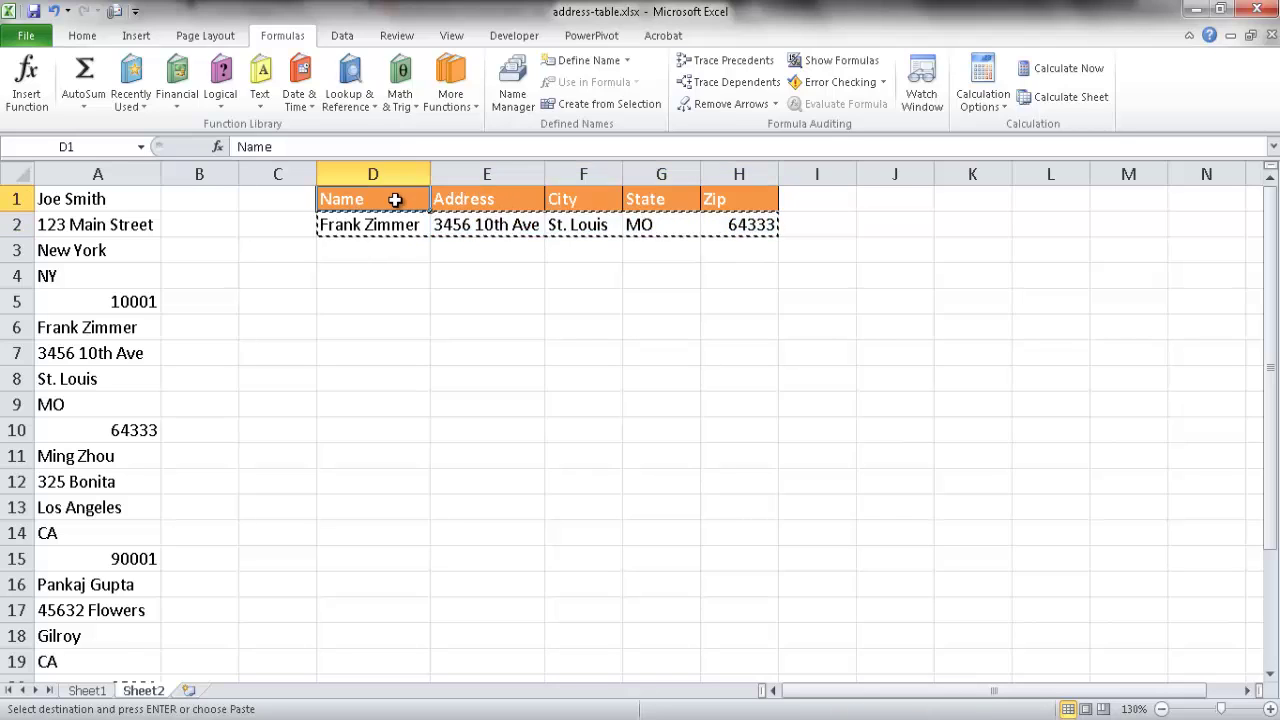
key(Return)
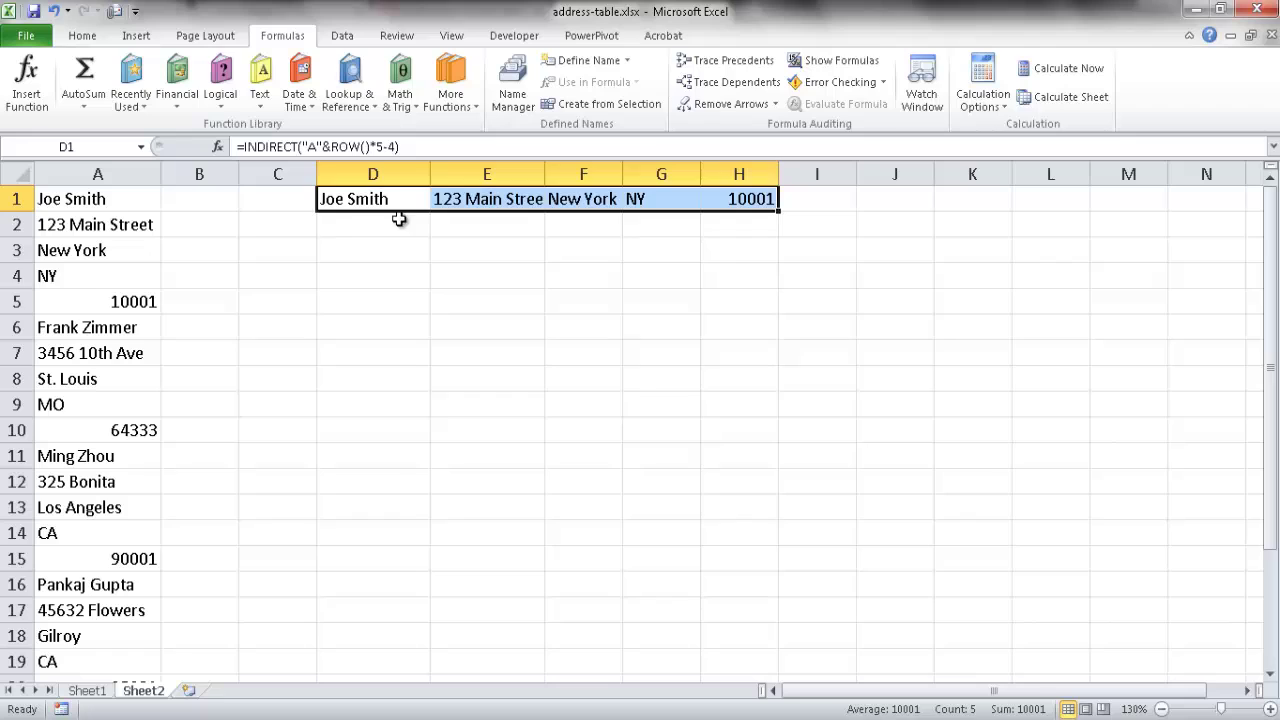
- Step through the moved Name formula in D1 with Evaluate Formula to its final result and close the evaluation
click(403, 263)
click(388, 200)
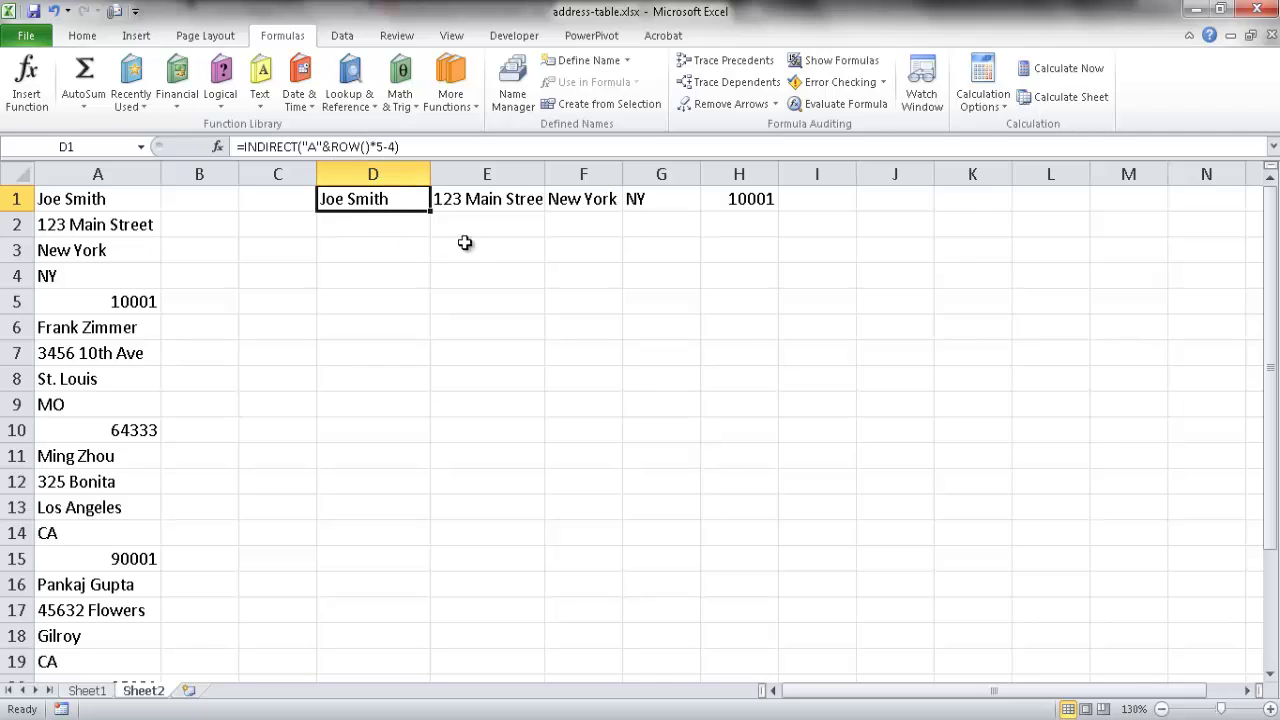
click(838, 105)
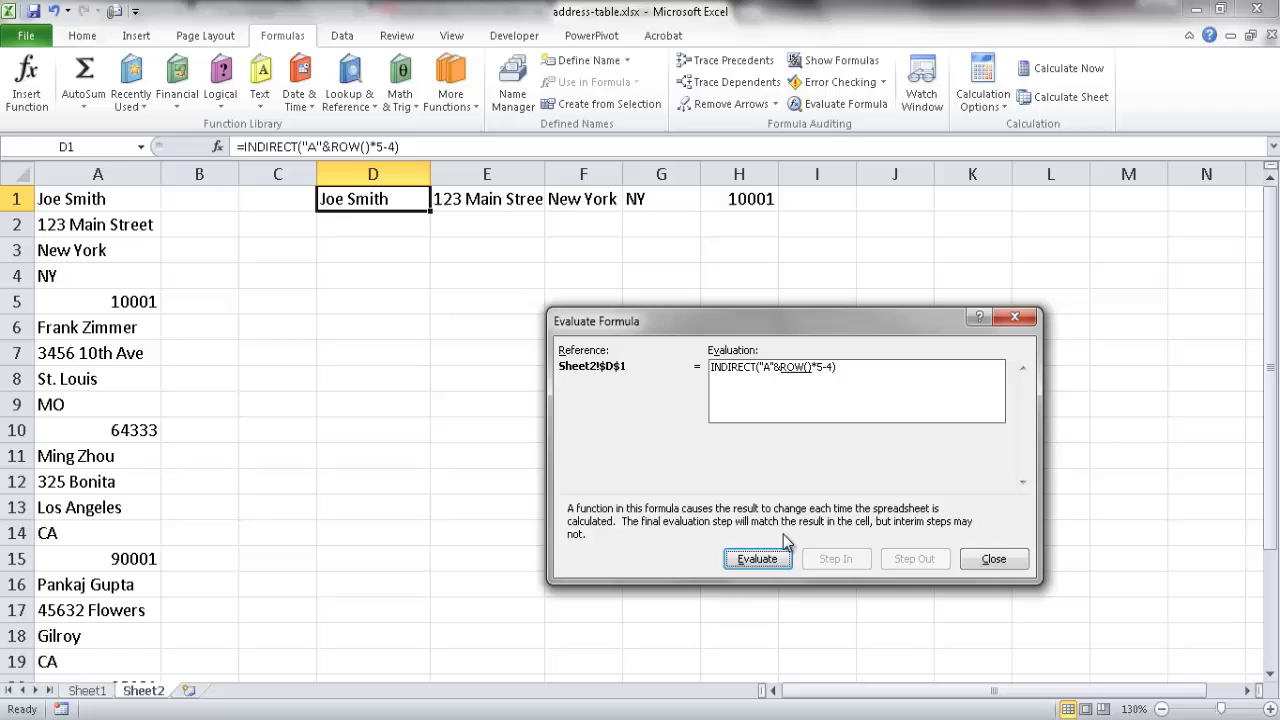
click(765, 560)
click(770, 560)
click(766, 559)
click(766, 560)
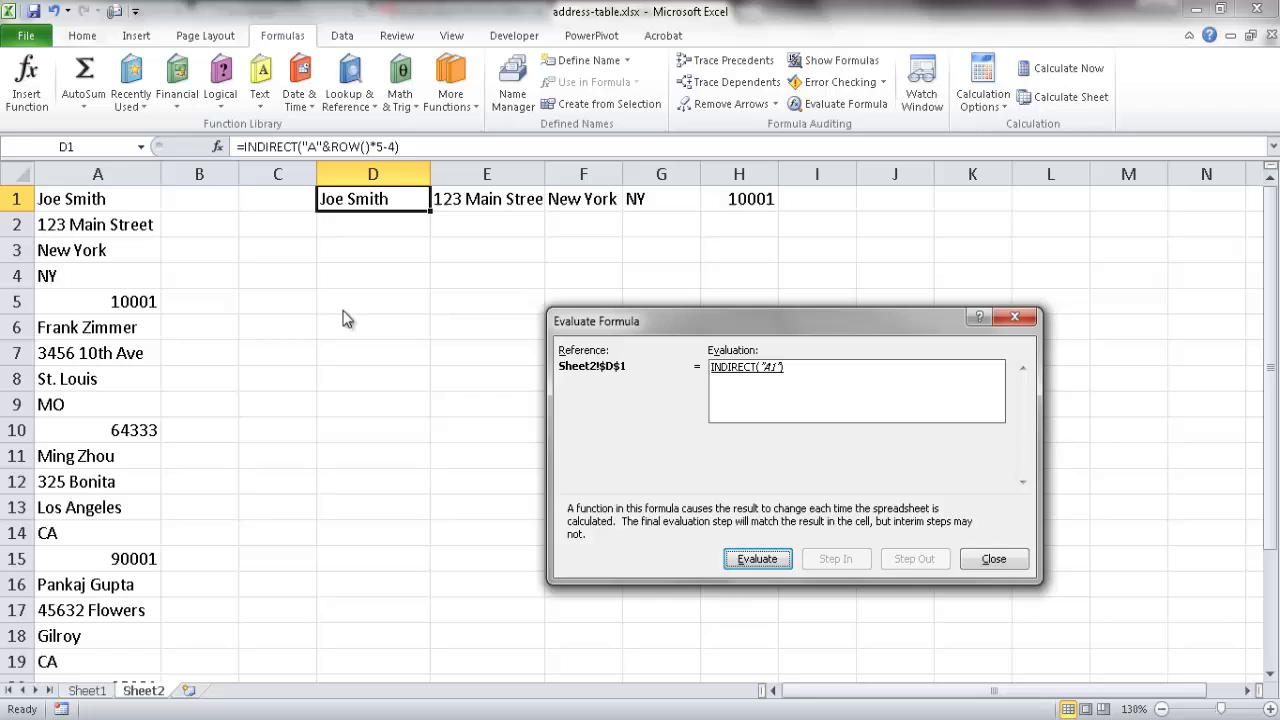
click(777, 557)
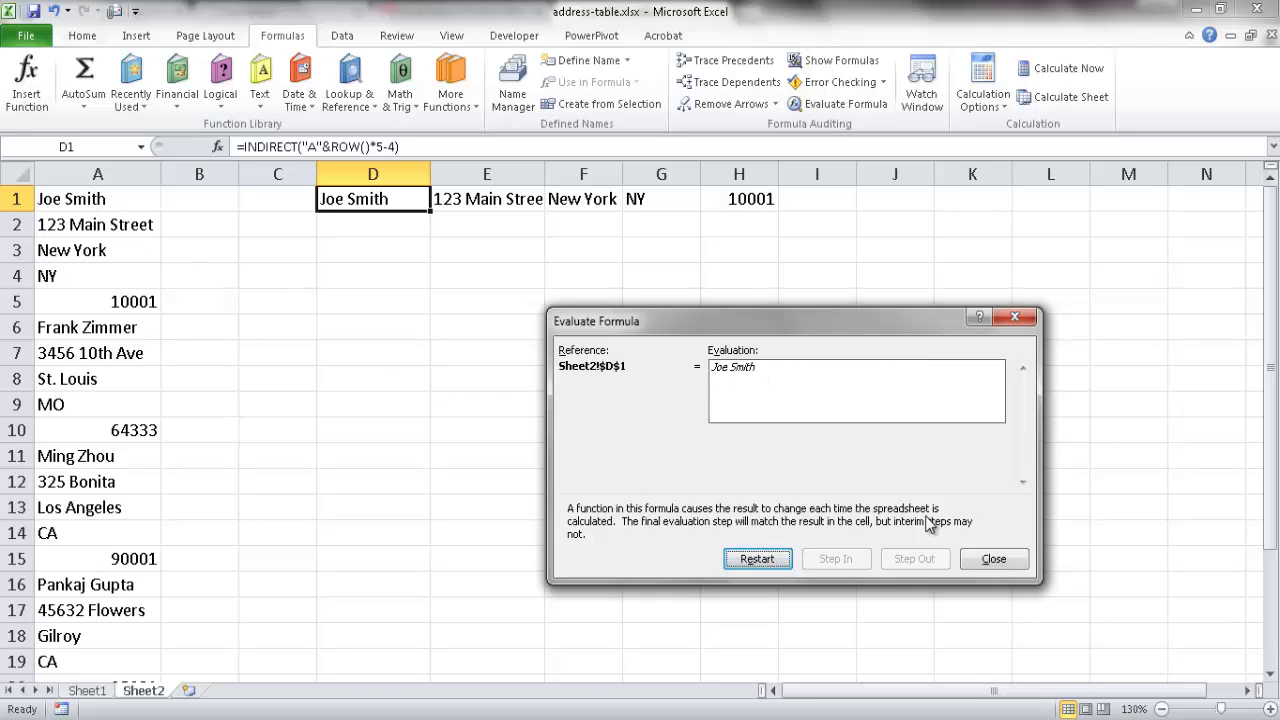
click(990, 561)
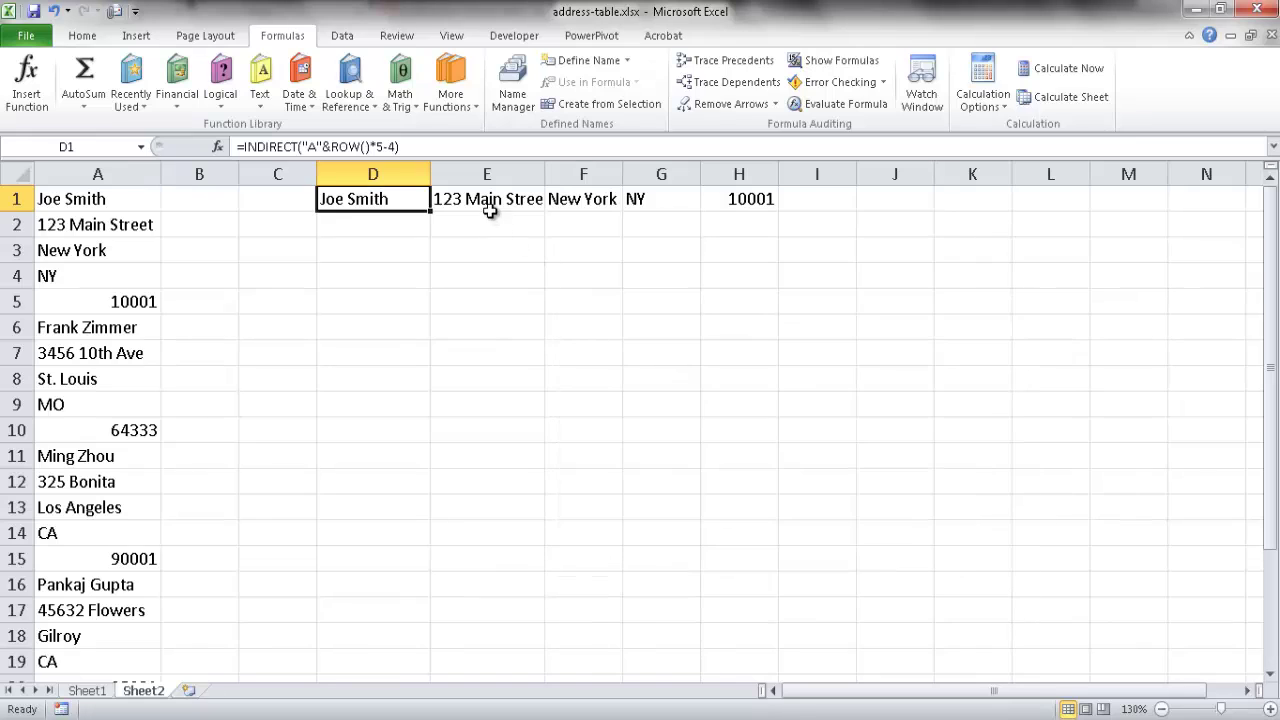
- Step through the Address formula in E1 with Evaluate Formula to its final result
click(487, 204)
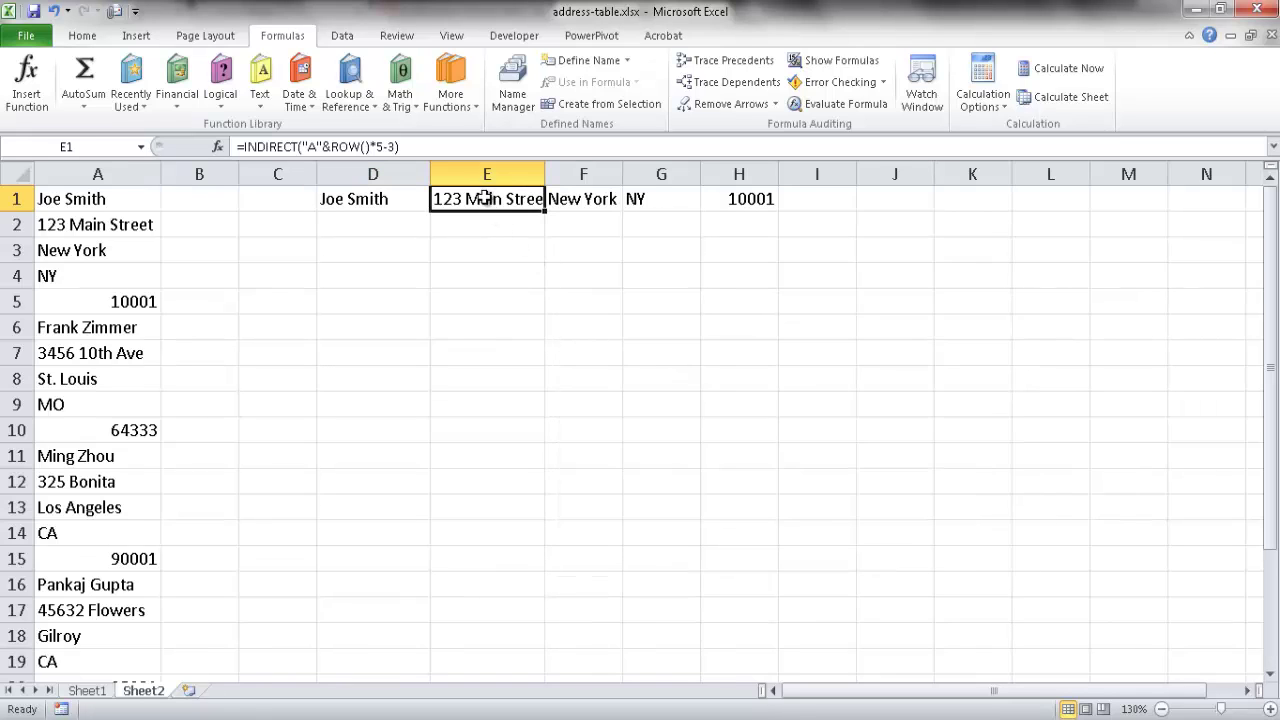
click(845, 104)
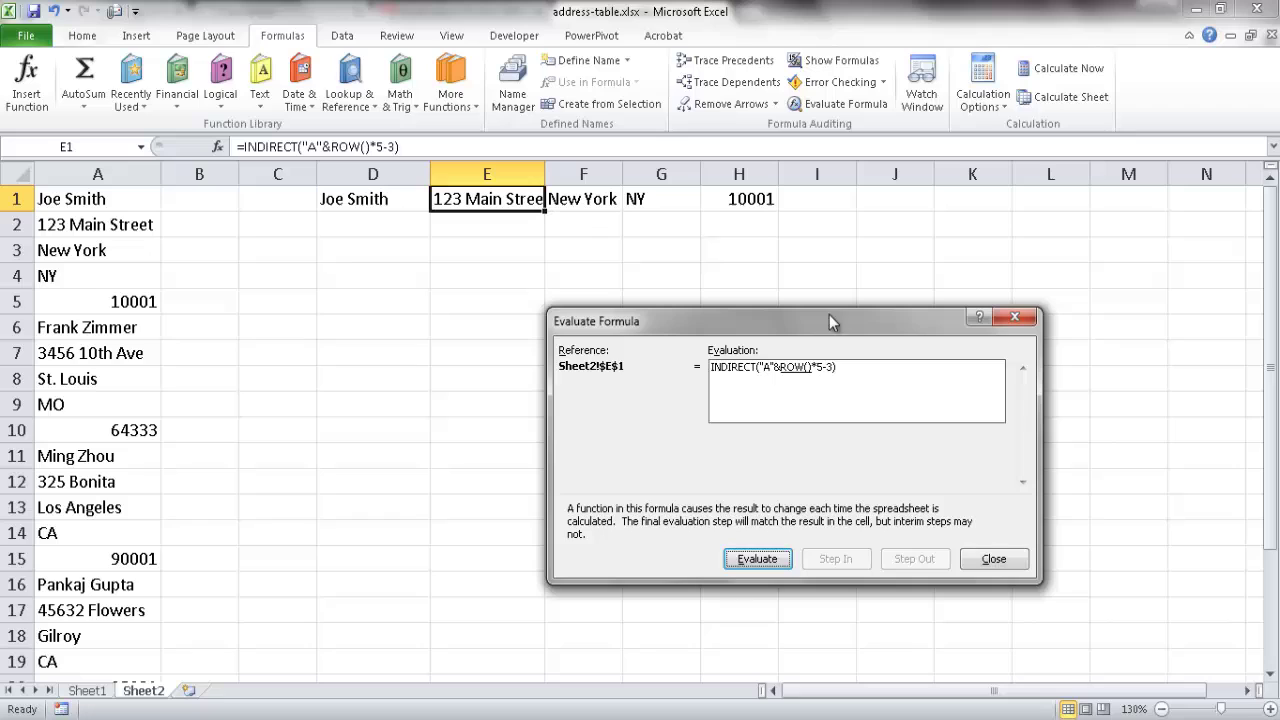
click(767, 562)
click(778, 560)
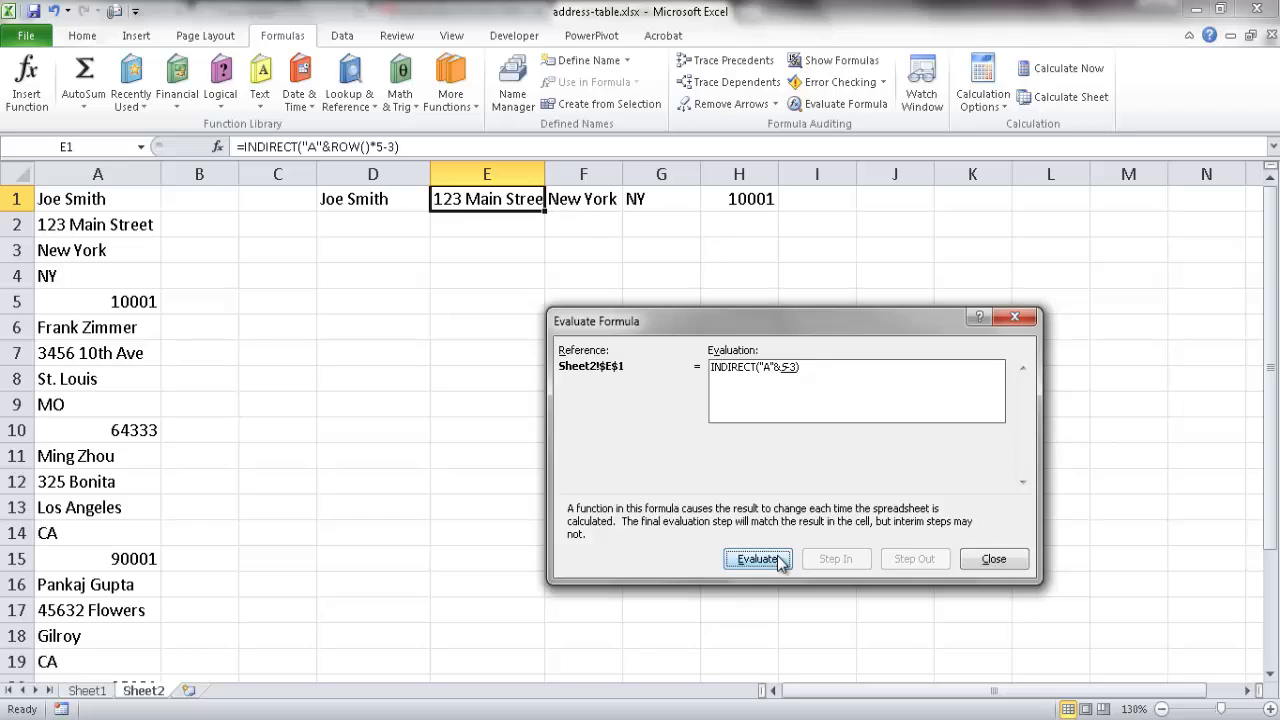
click(780, 560)
click(780, 560)
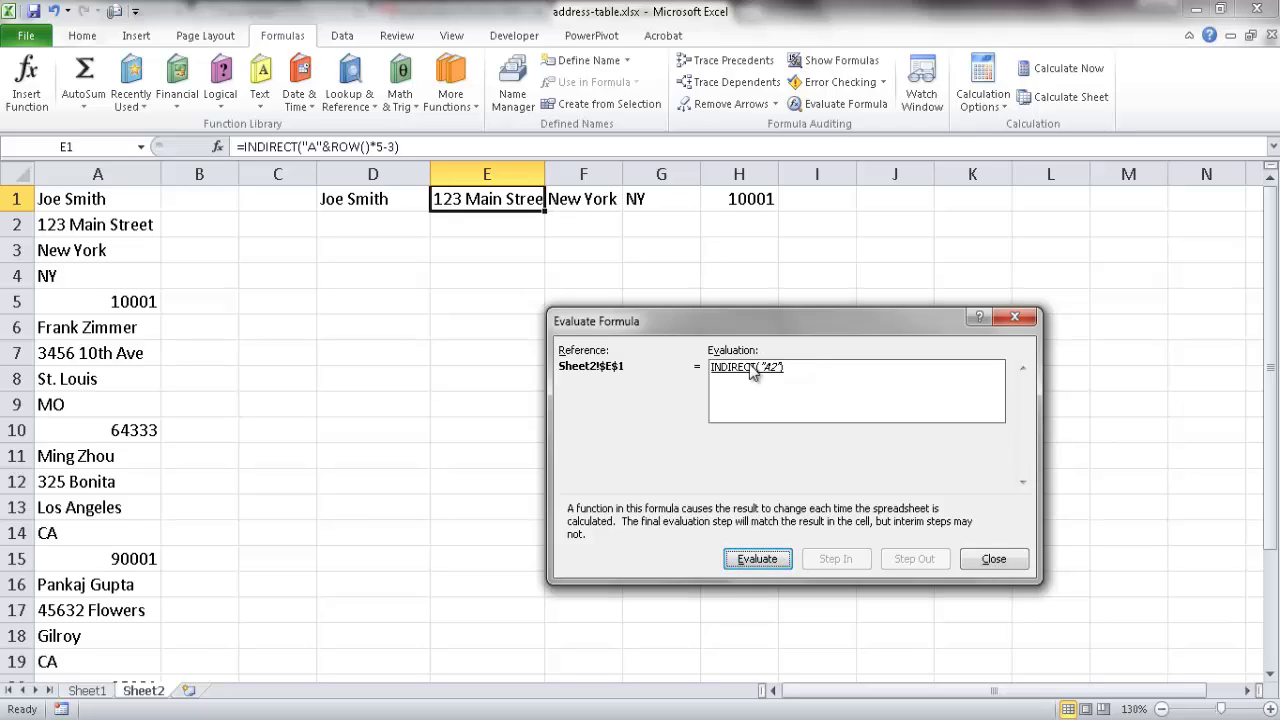
click(770, 558)
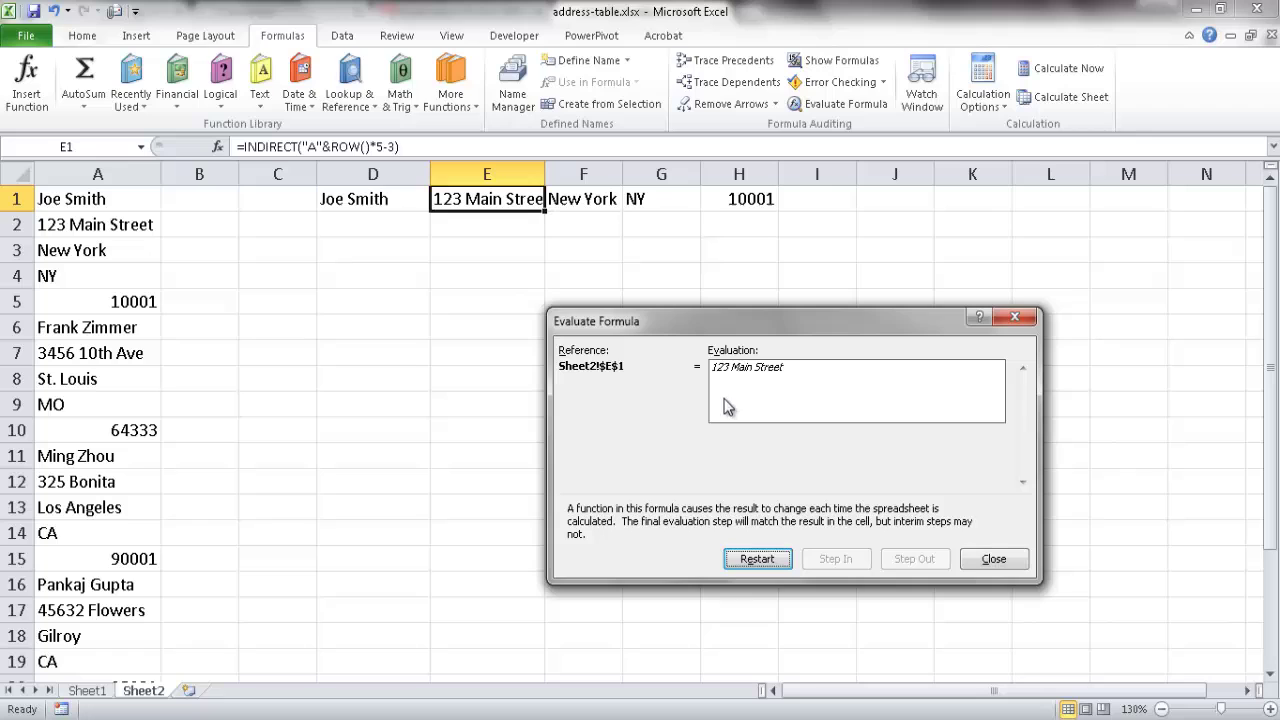
- Close the formula evaluation and fill the five formulas in D1:H1 down through row 6
click(1005, 565)
click(827, 376)
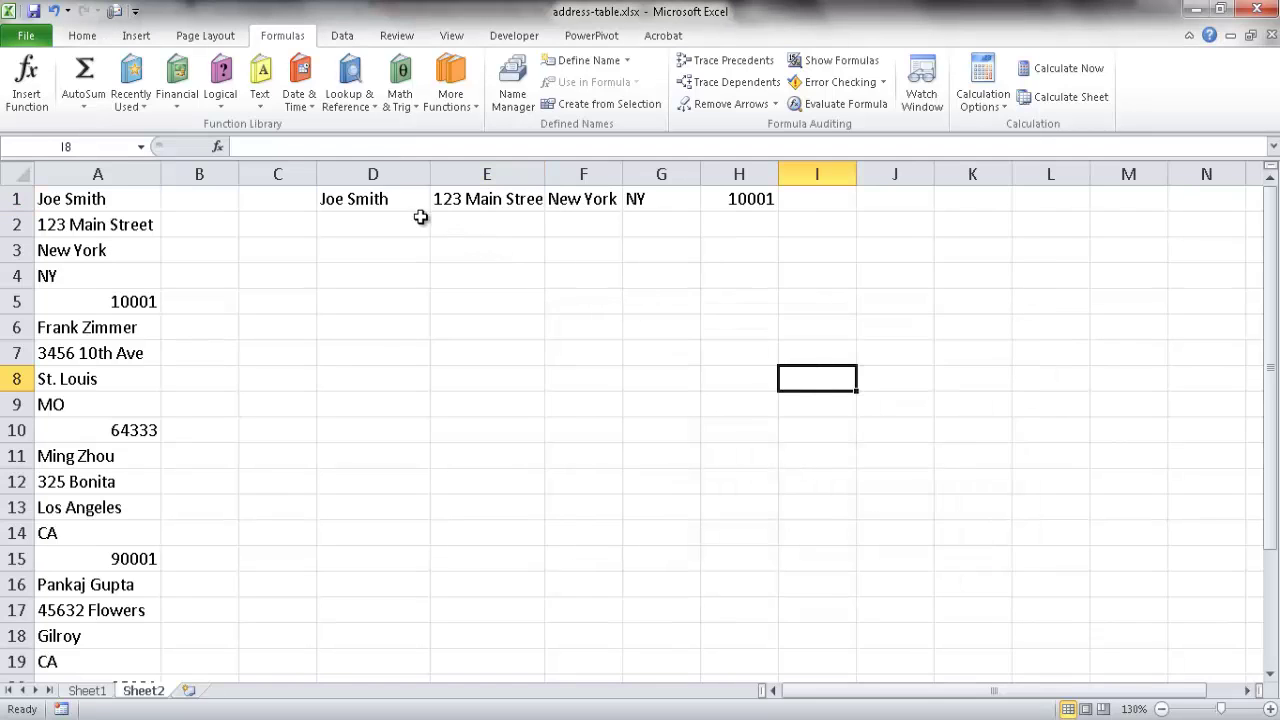
drag(402, 207, 709, 202)
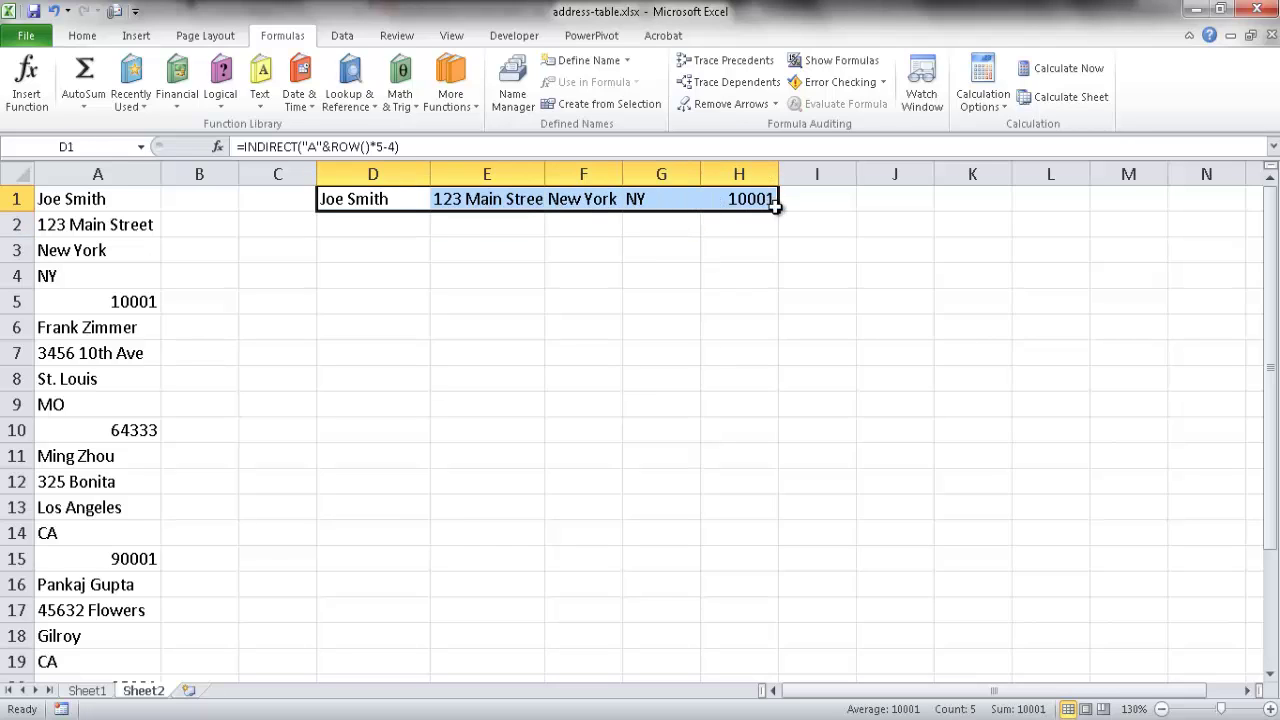
drag(779, 212, 777, 338)
click(737, 378)
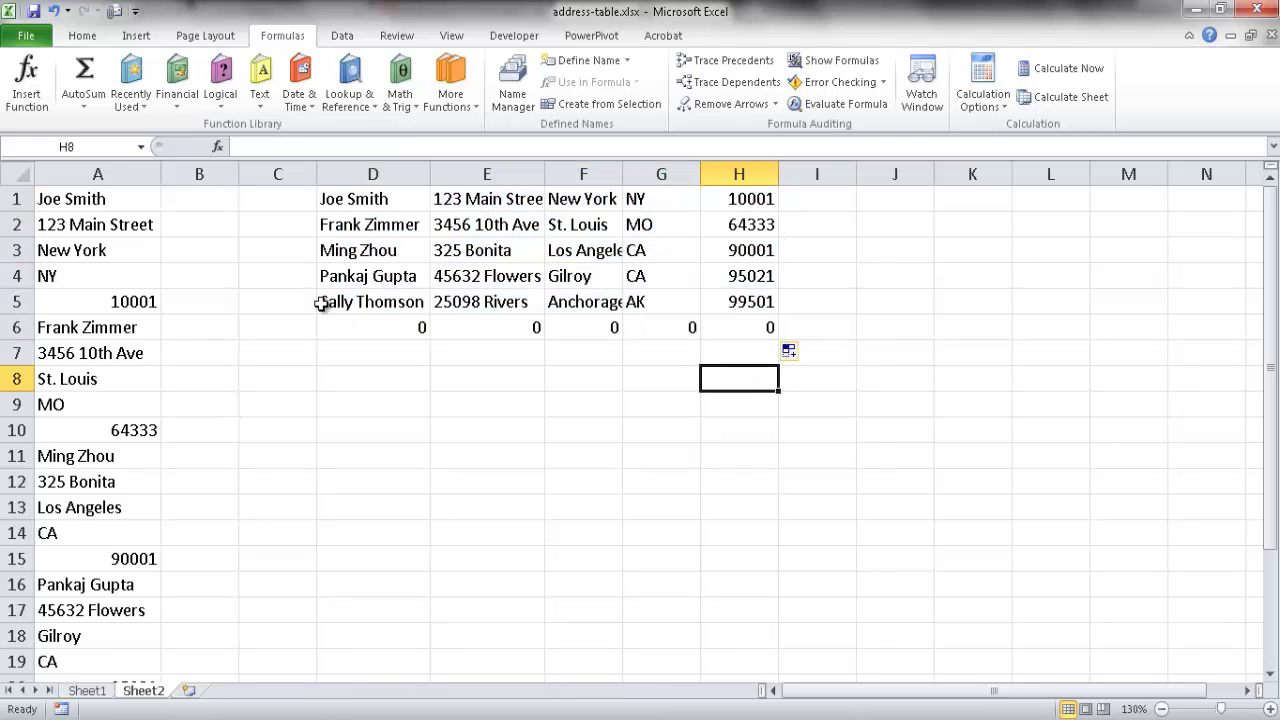
- Clear the surplus formulas in D6:H6 below the last address record
click(363, 328)
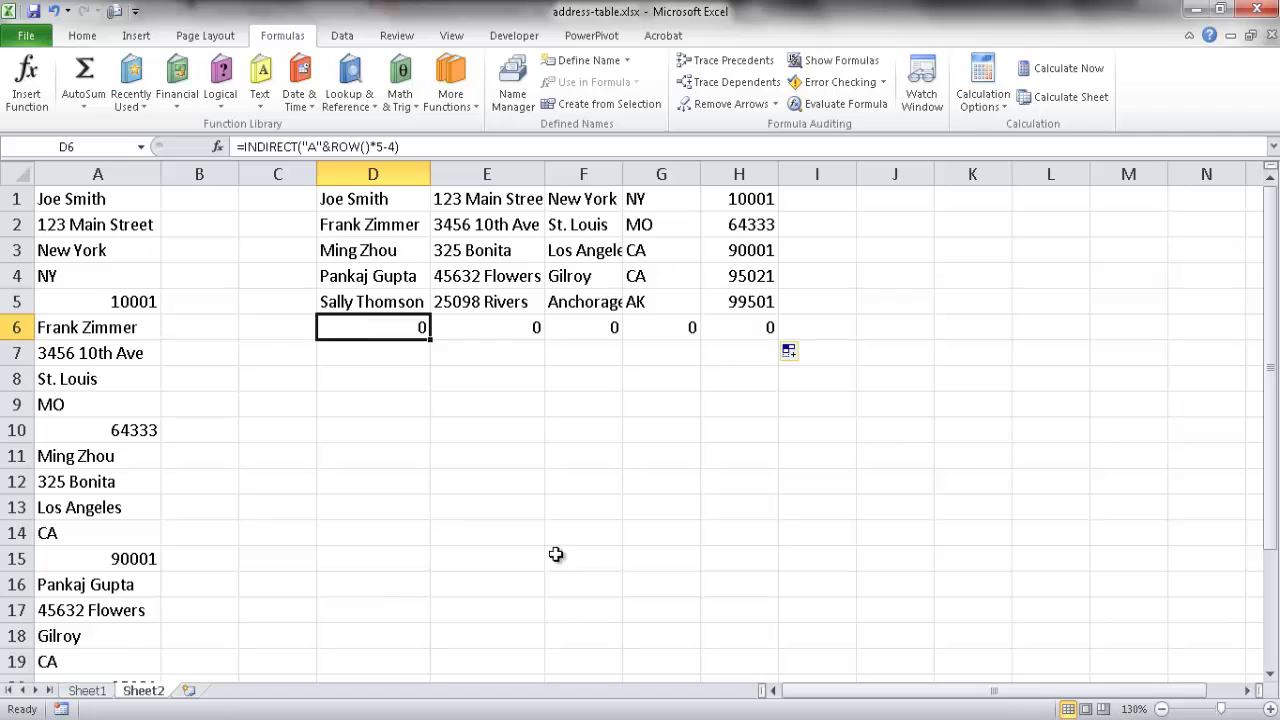
mouse_move(1268, 328)
mouse_down()
mouse_move(1262, 502)
mouse_move(1262, 316)
mouse_up()
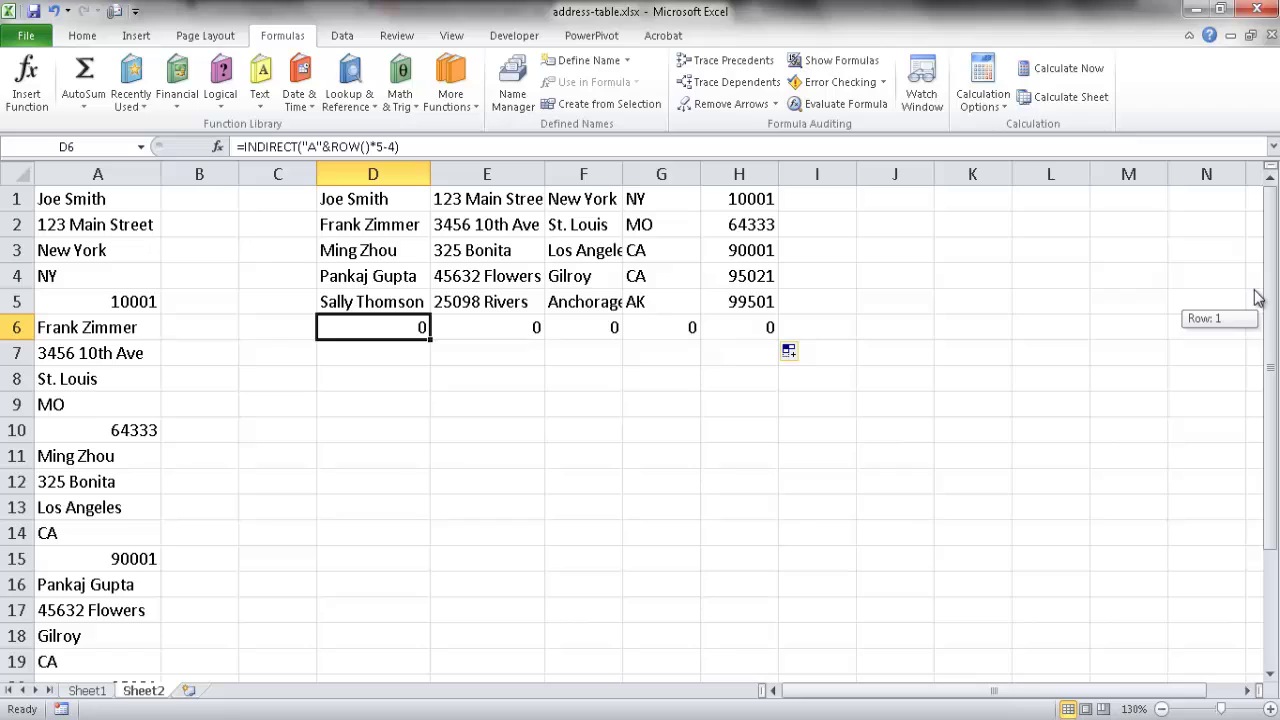
drag(409, 328, 757, 331)
key(Delete)
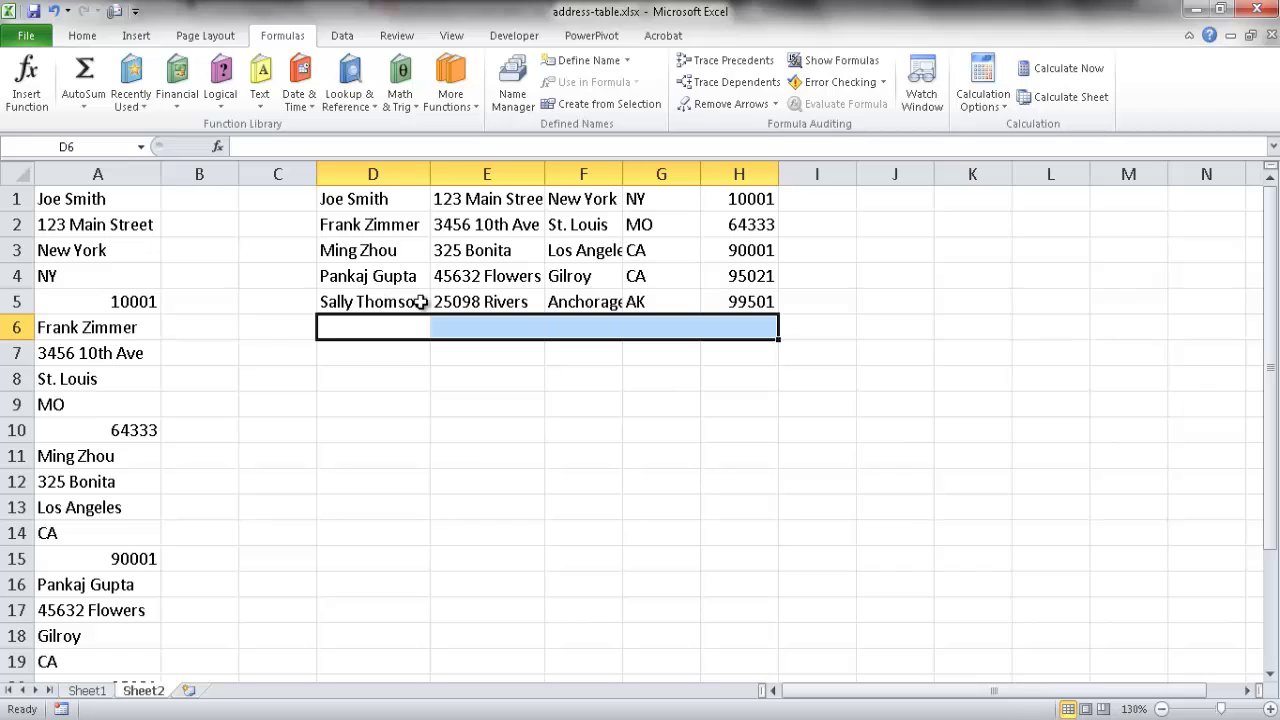
- Compare the source cell A16 with D4, step through D4's Name formula with Evaluate Formula to its final result, and close the evaluation
click(387, 306)
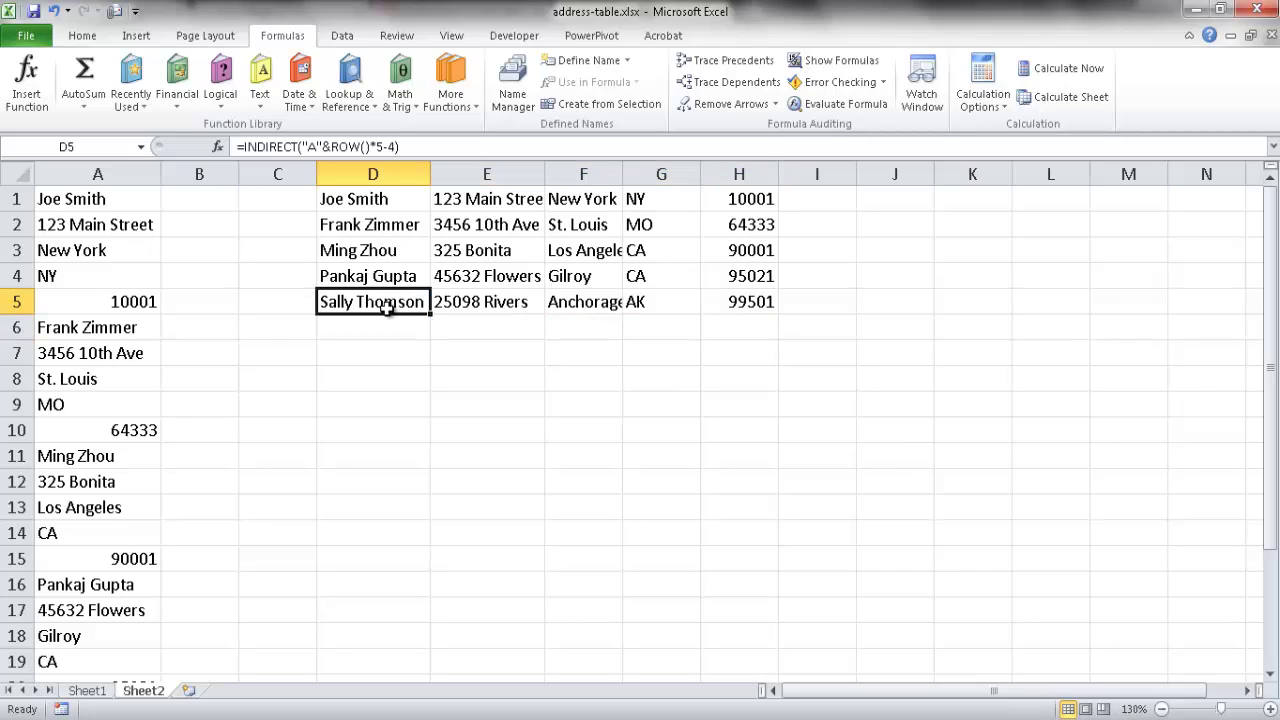
click(83, 588)
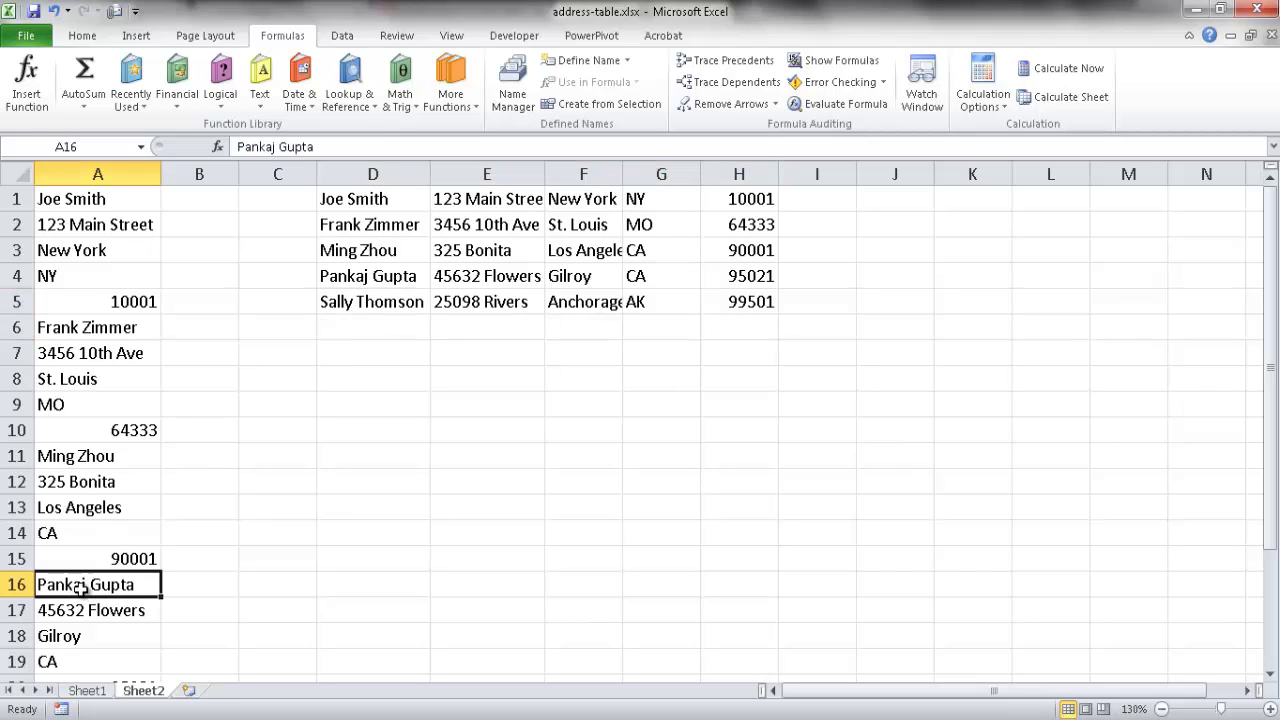
click(352, 279)
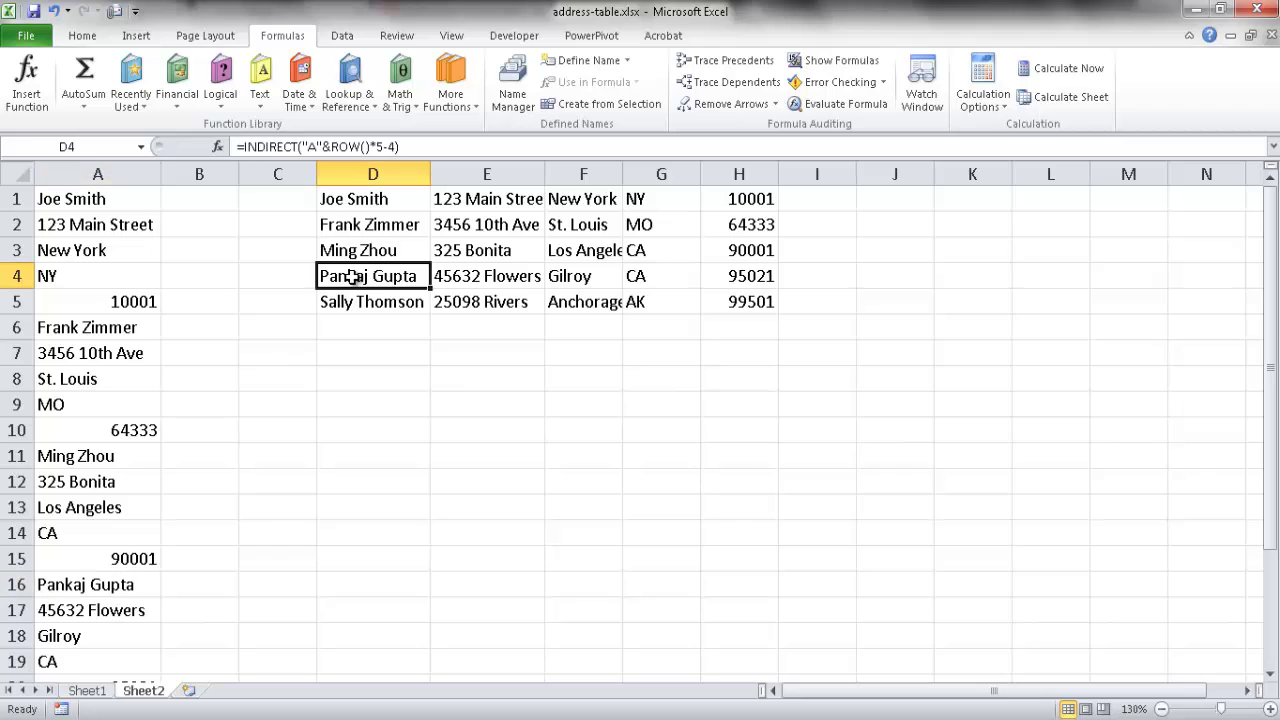
click(835, 104)
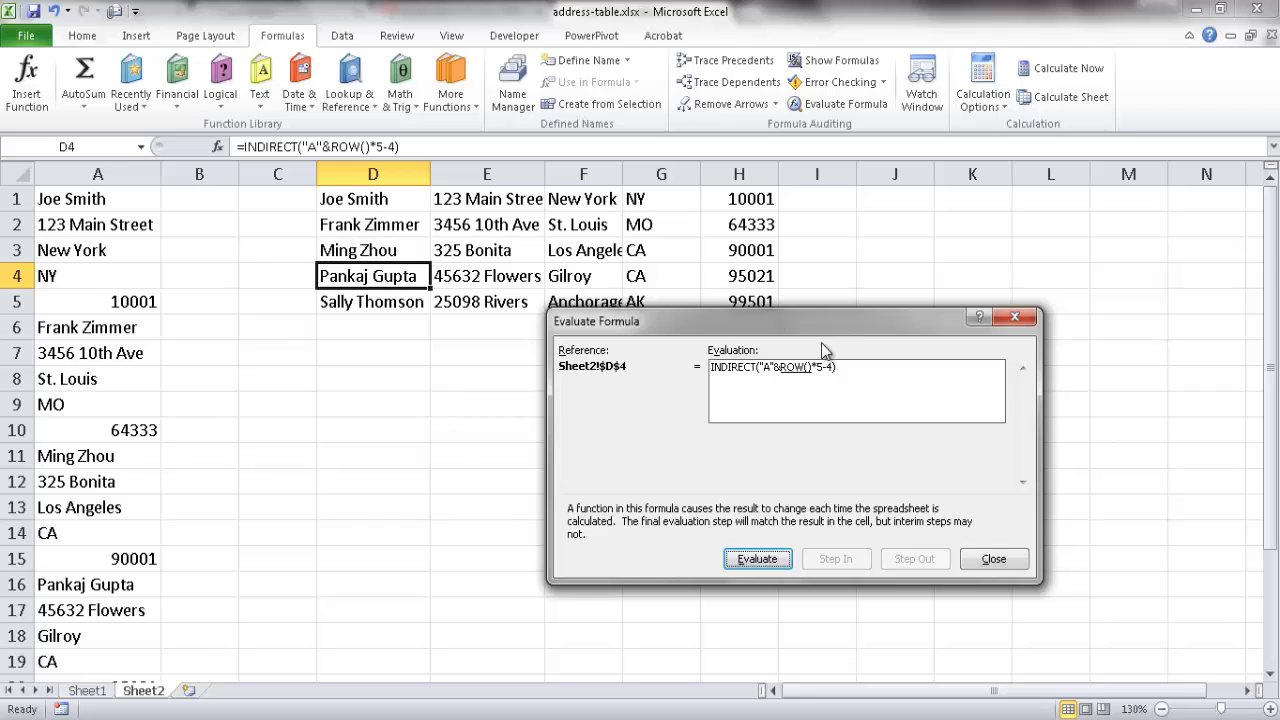
click(769, 558)
click(757, 560)
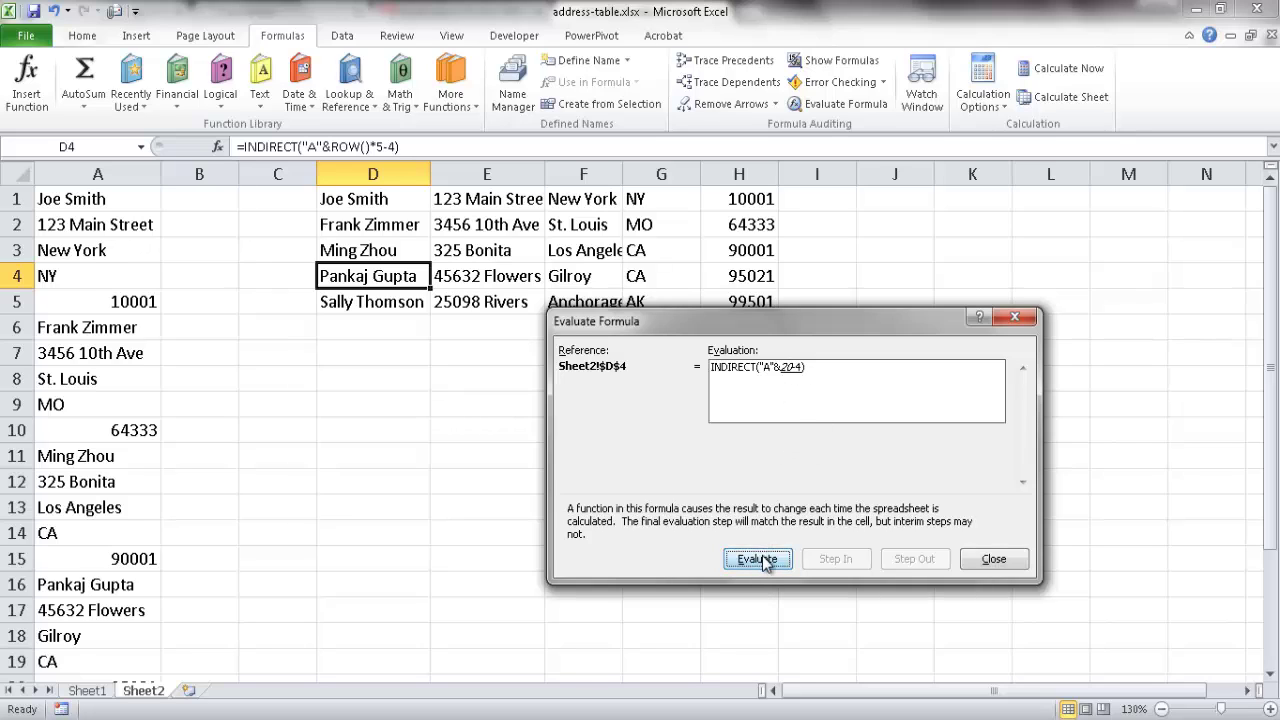
click(764, 560)
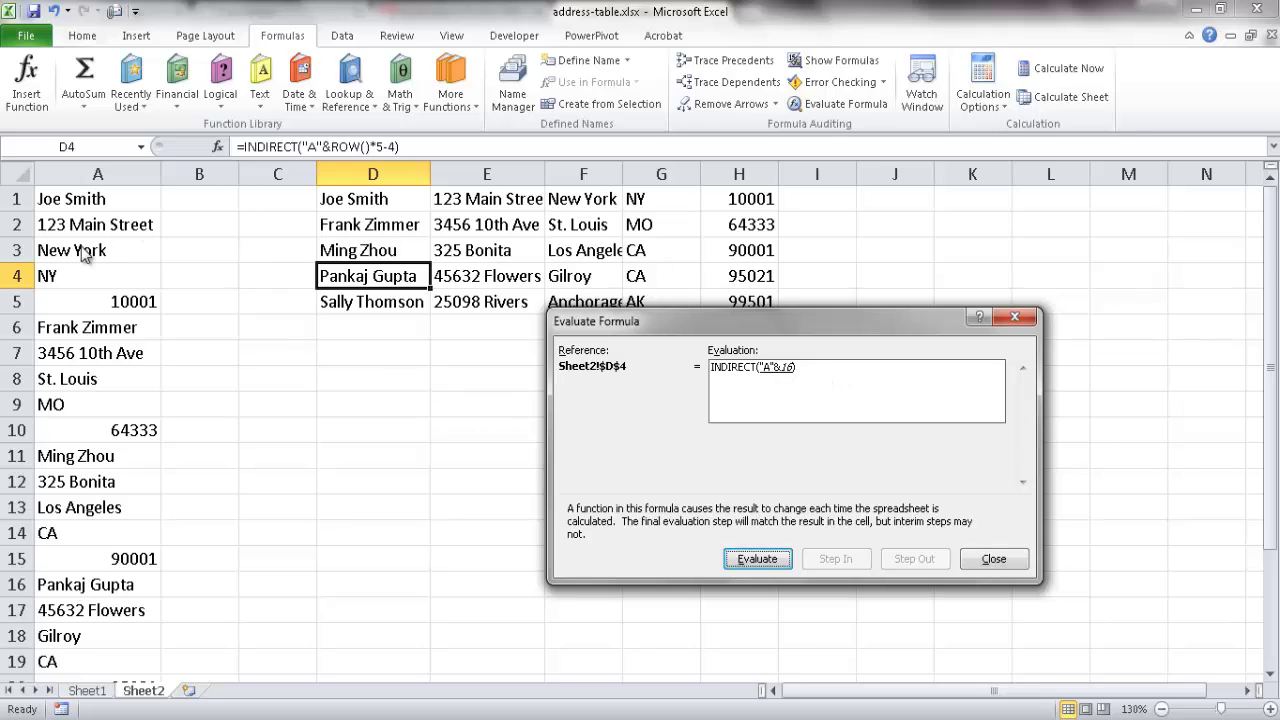
click(770, 563)
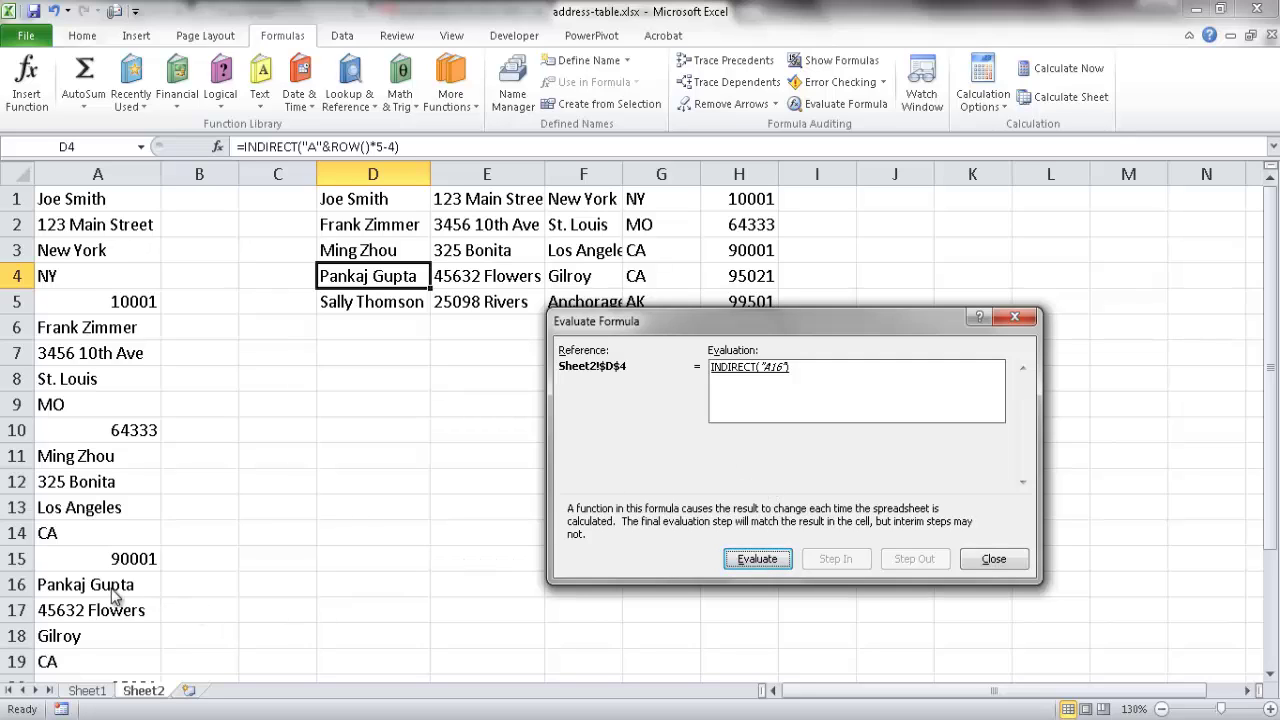
click(754, 564)
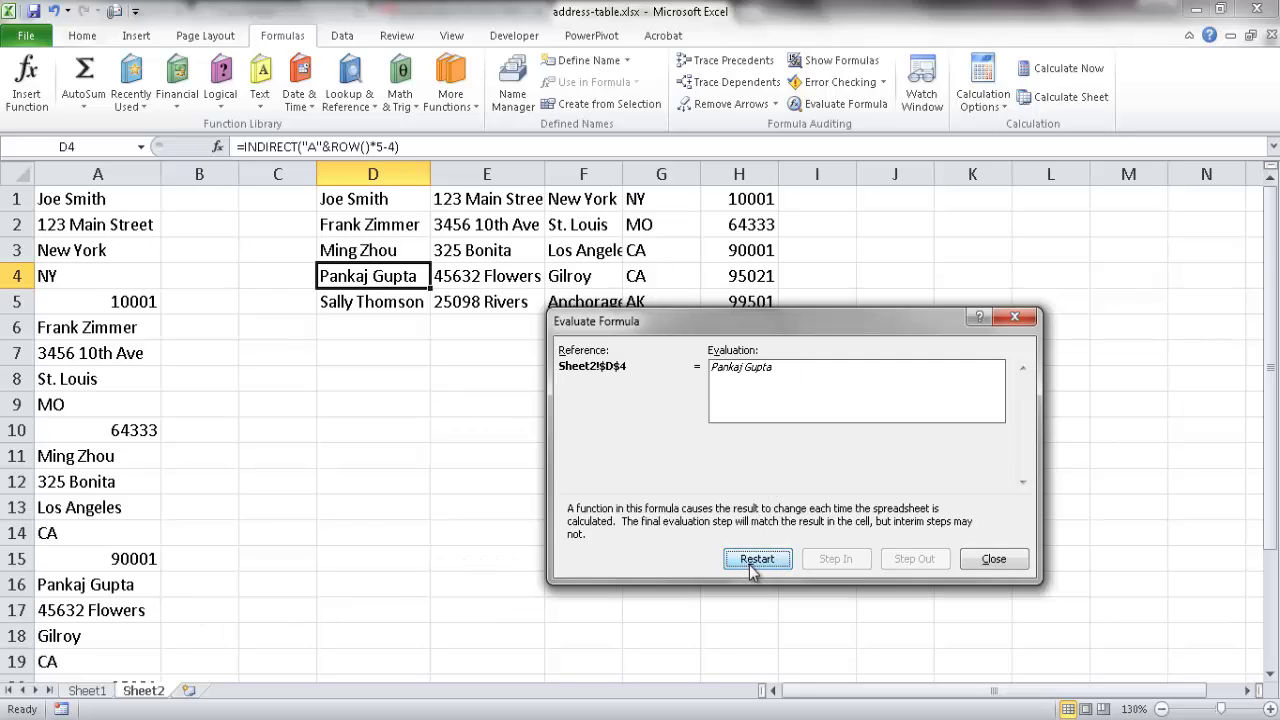
click(994, 560)
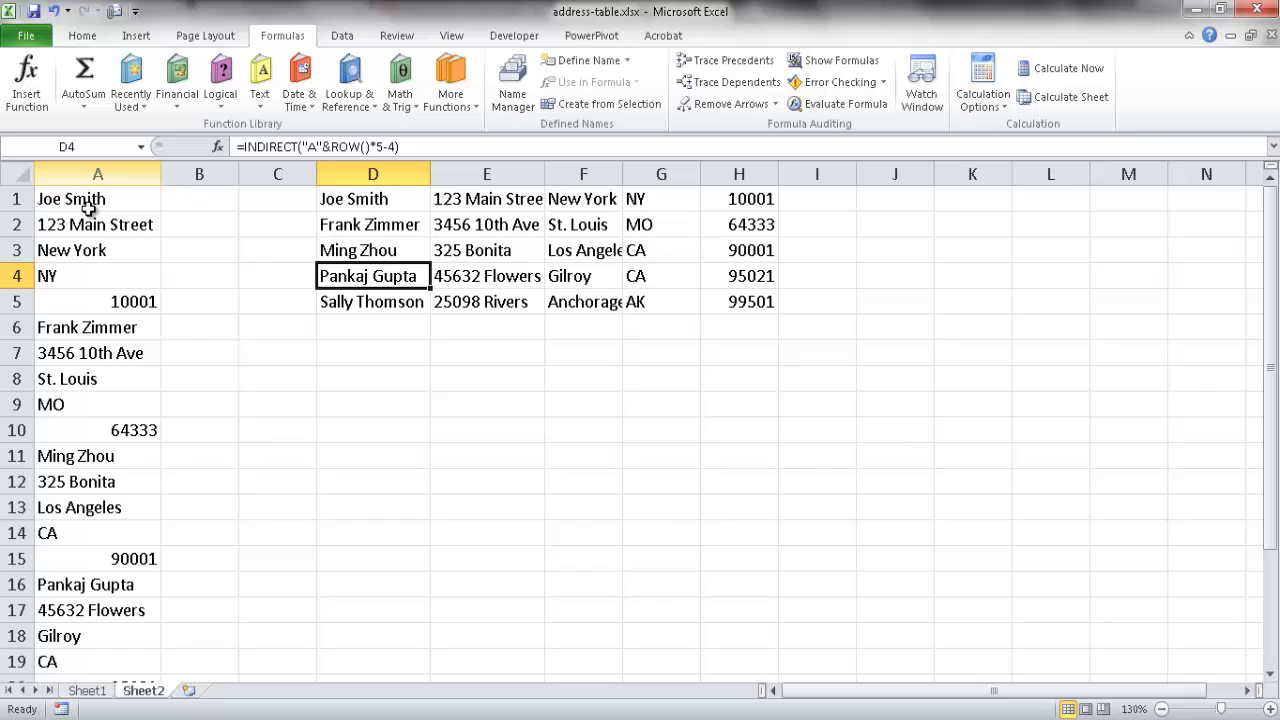
- Add a new worksheet and copy the Name, Address, City, State and Zip headers from Sheet1's D1:H1 into its first row, starting at A1
click(88, 174)
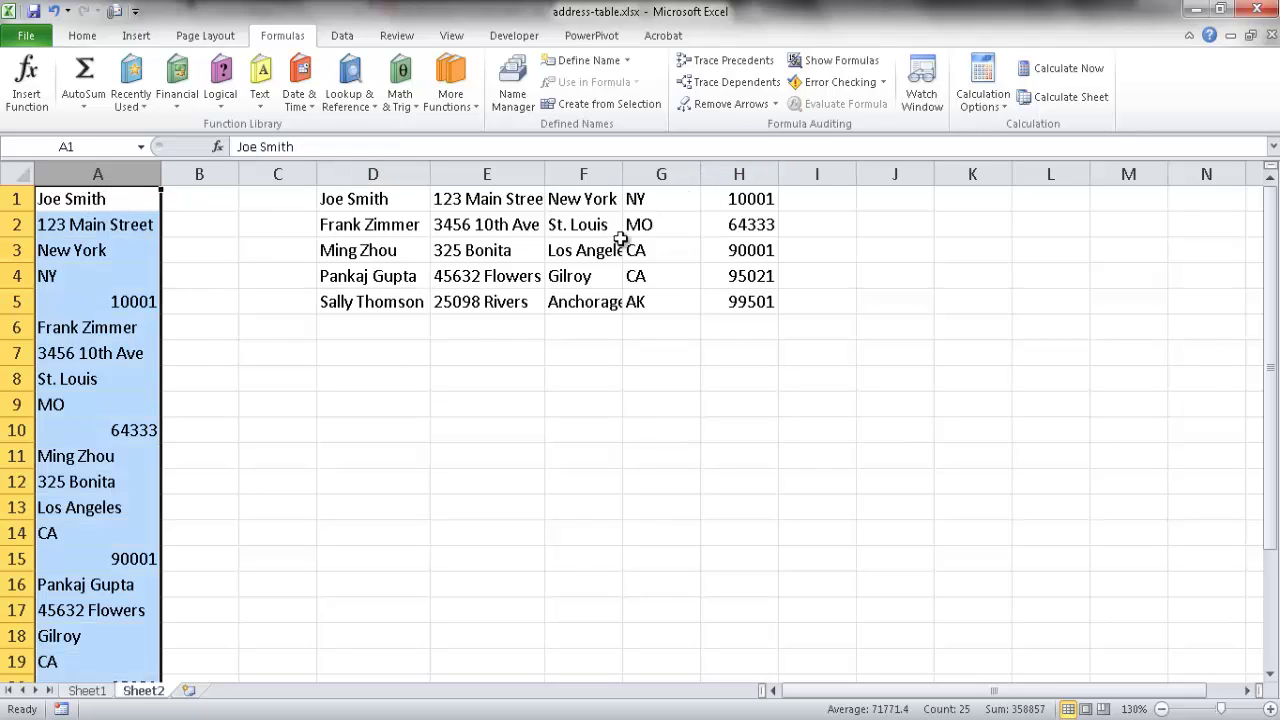
click(190, 690)
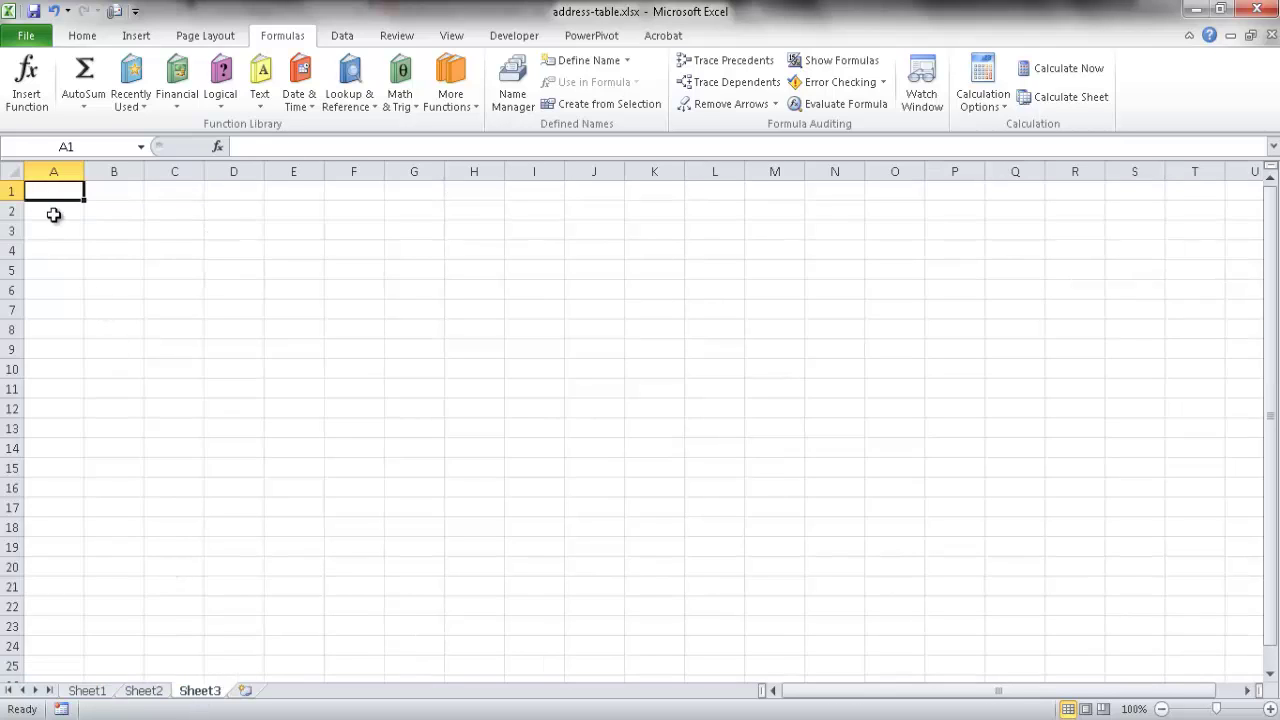
click(99, 697)
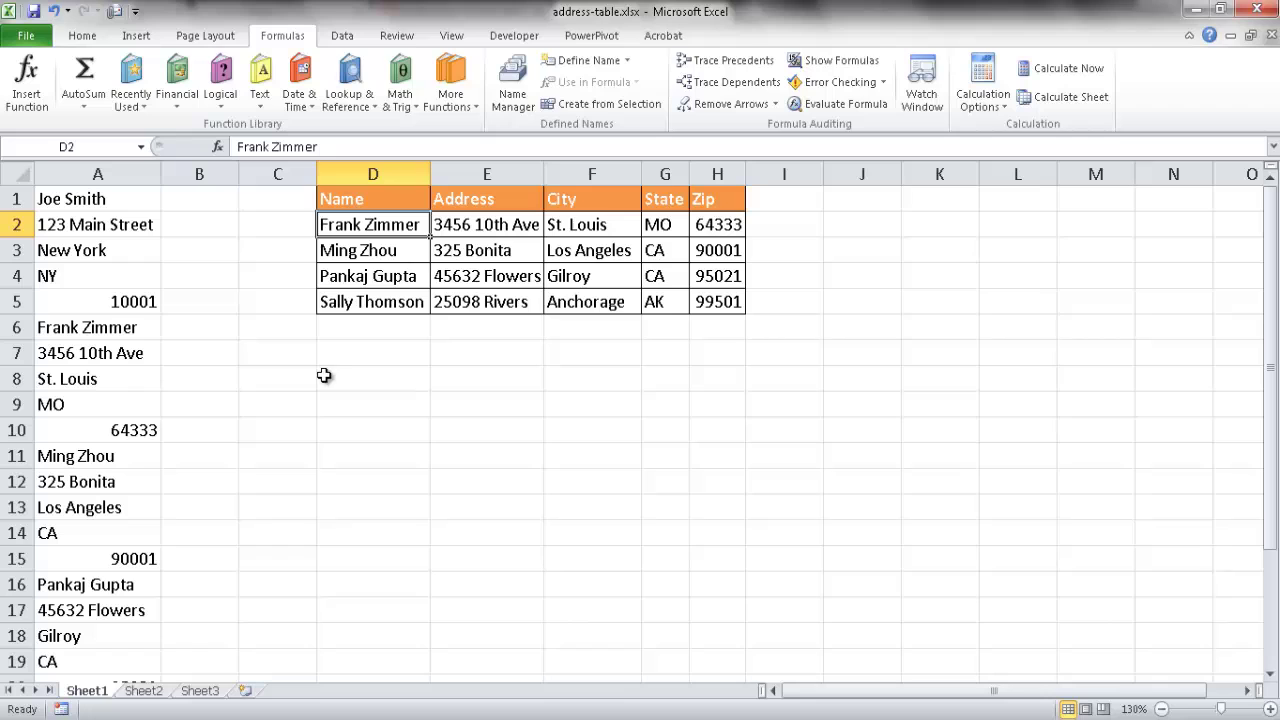
drag(365, 199, 717, 189)
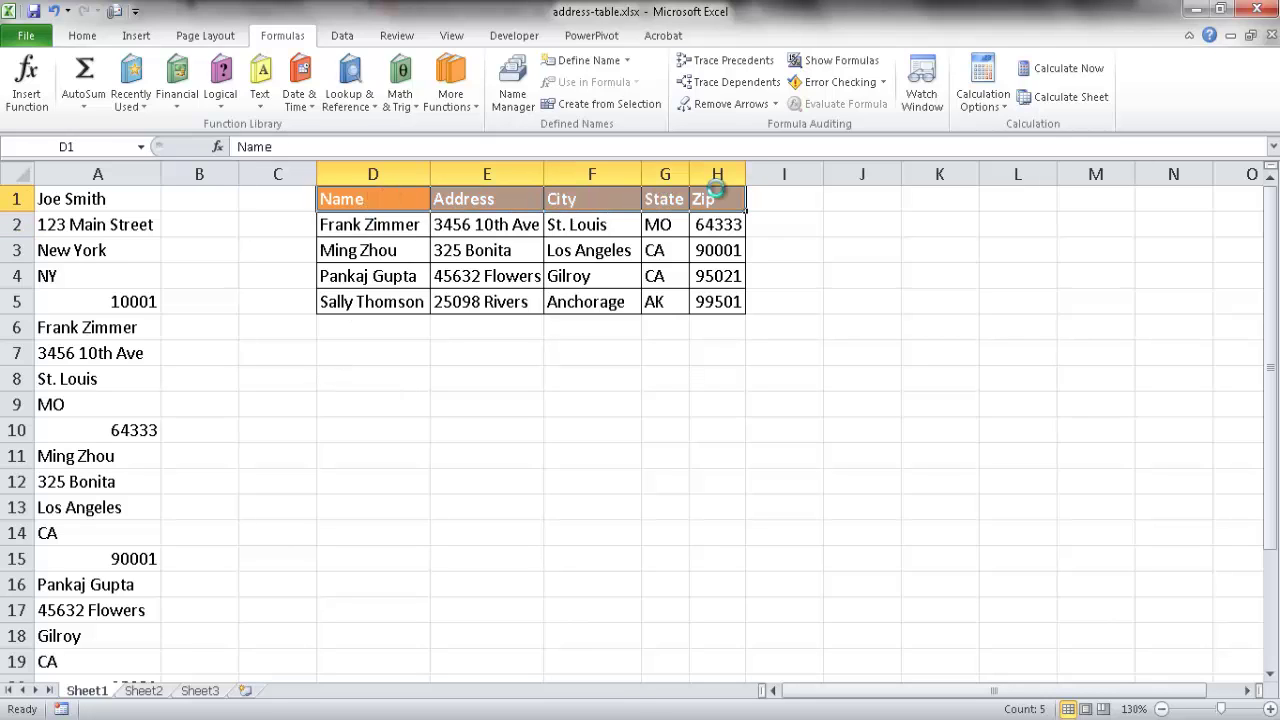
key(ctrl+c)
click(200, 690)
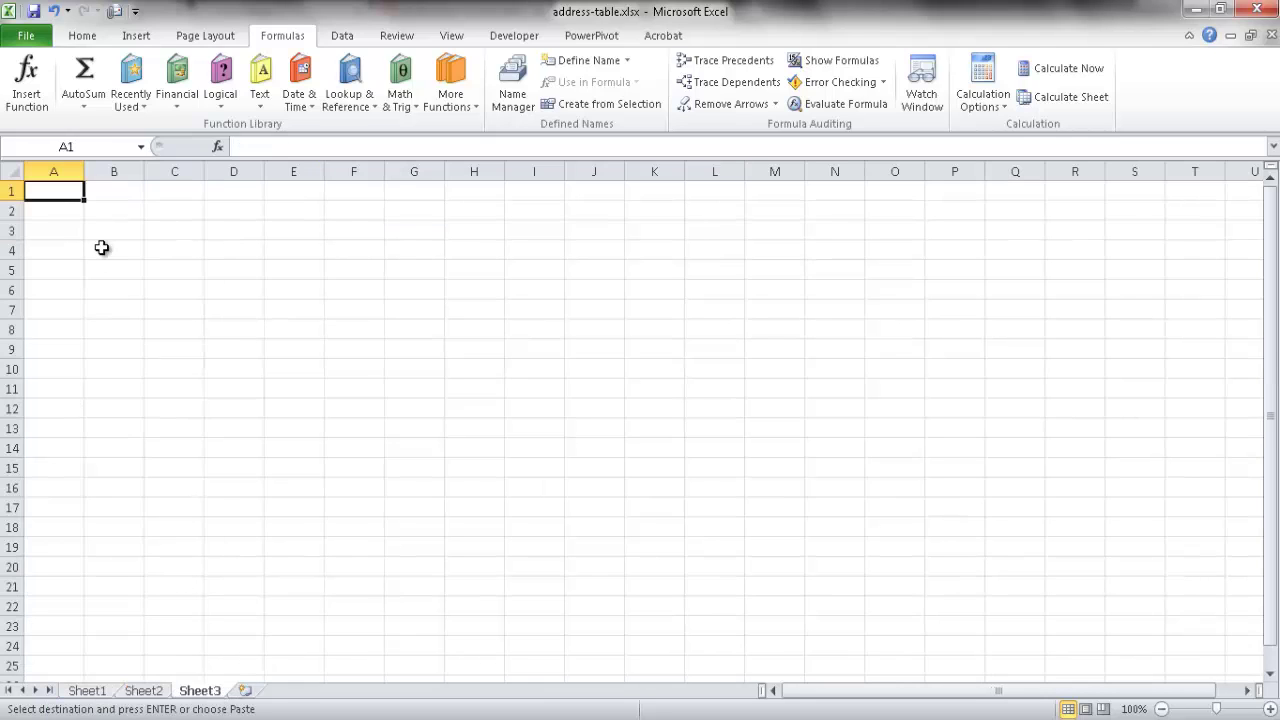
key(ctrl+v)
- Copy the formula results in D1:H5 of Sheet2 and paste them as values only at A2 of Sheet3
click(143, 690)
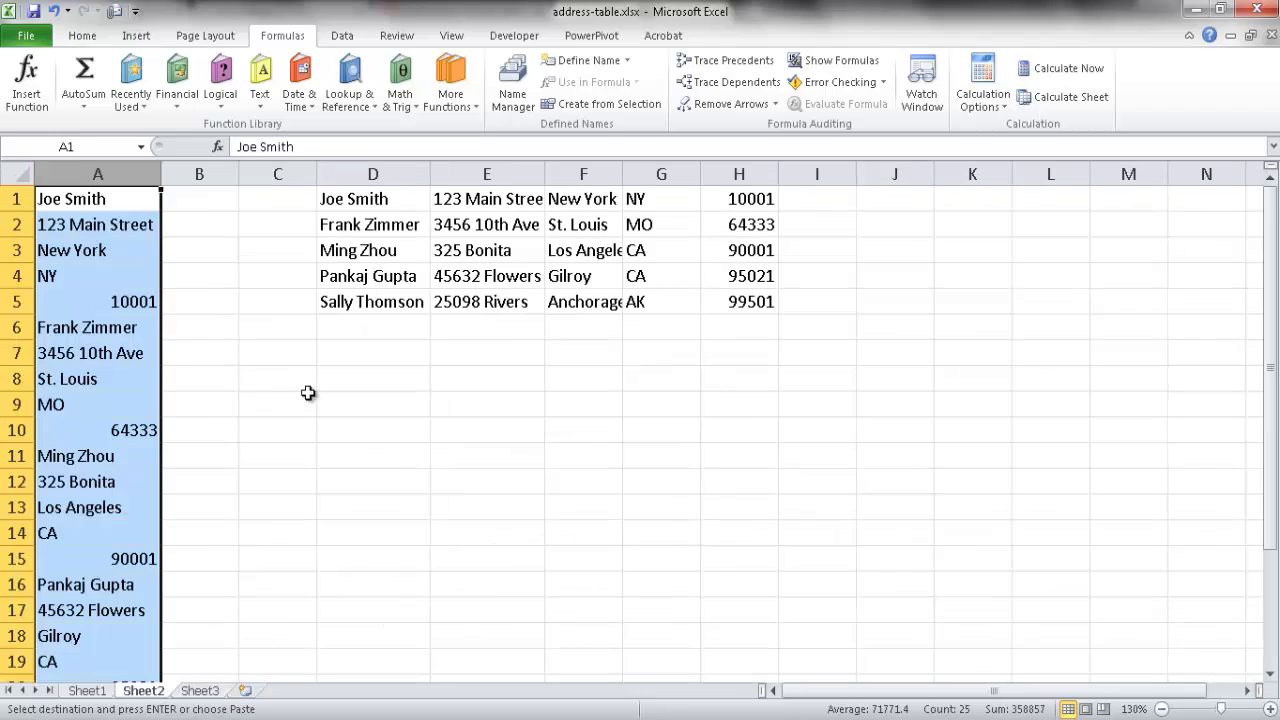
drag(362, 200, 740, 300)
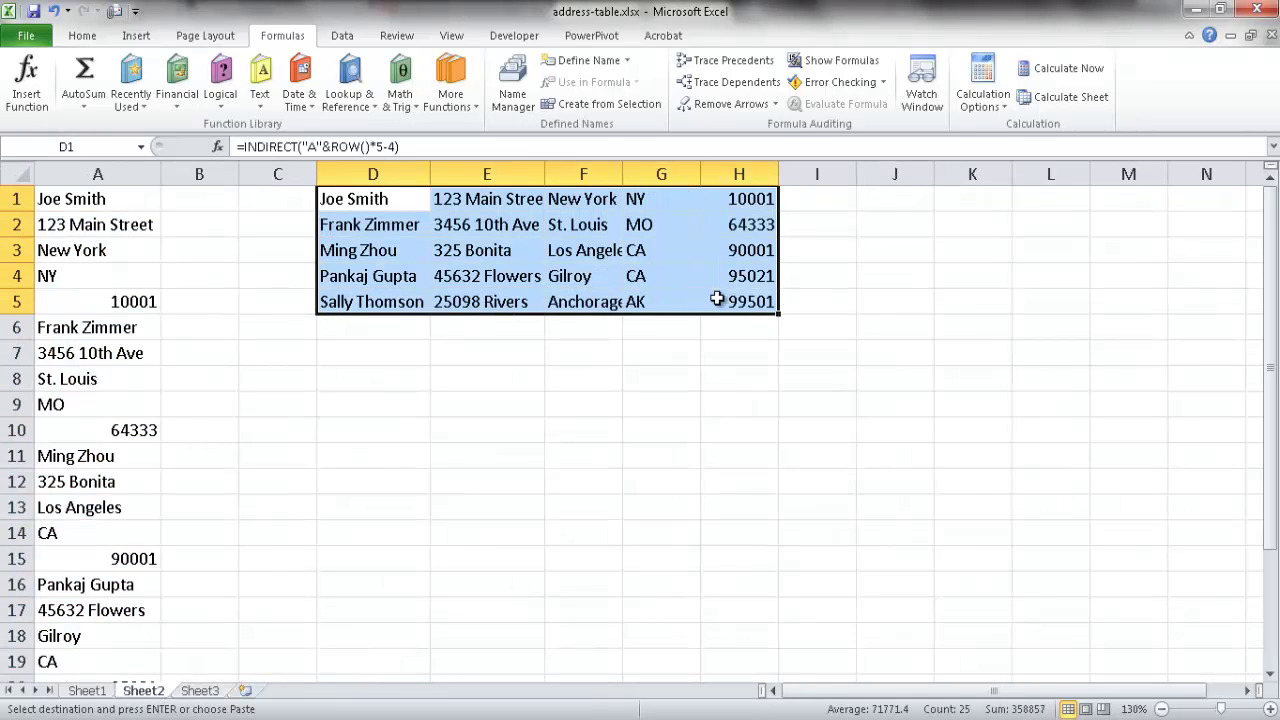
key(ctrl+c)
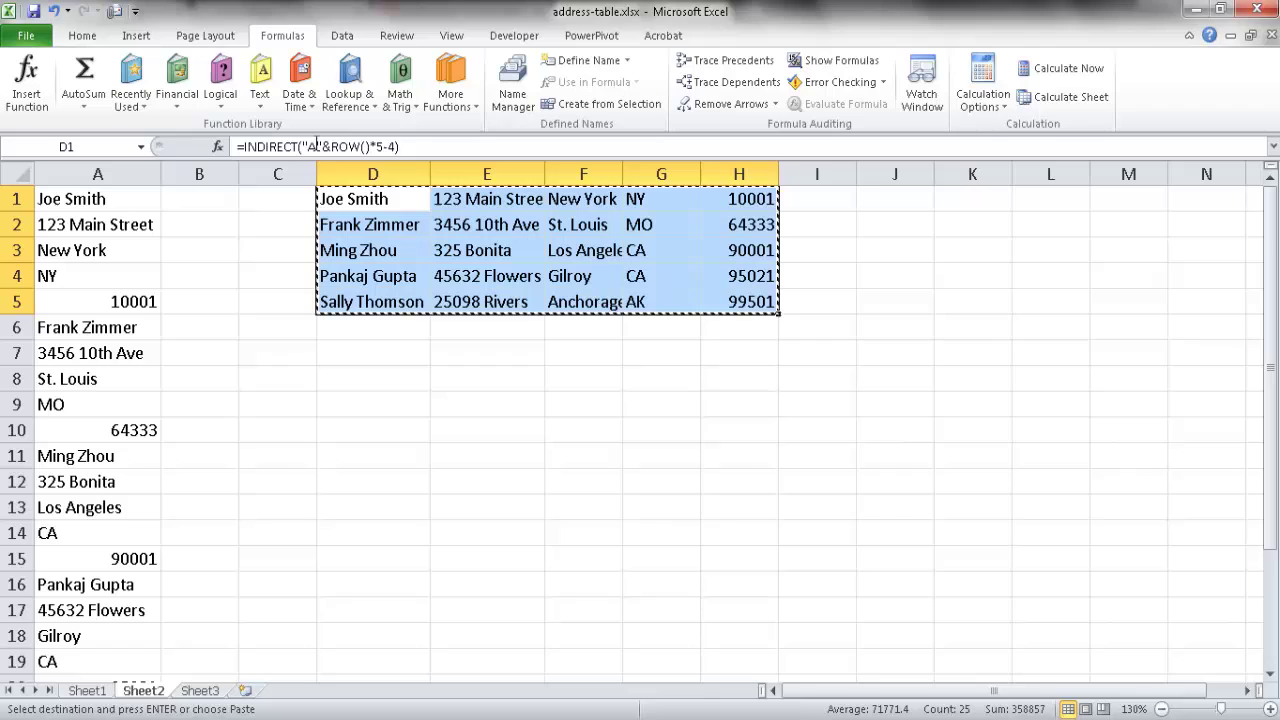
click(203, 690)
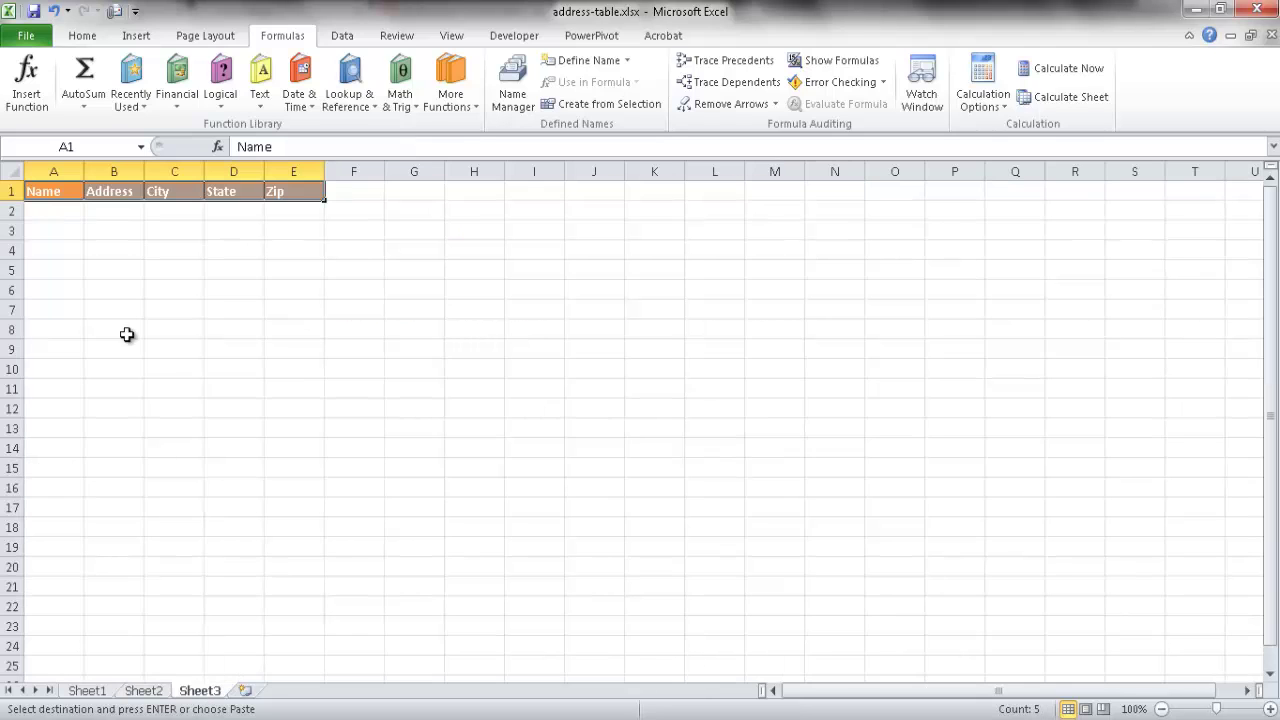
click(65, 213)
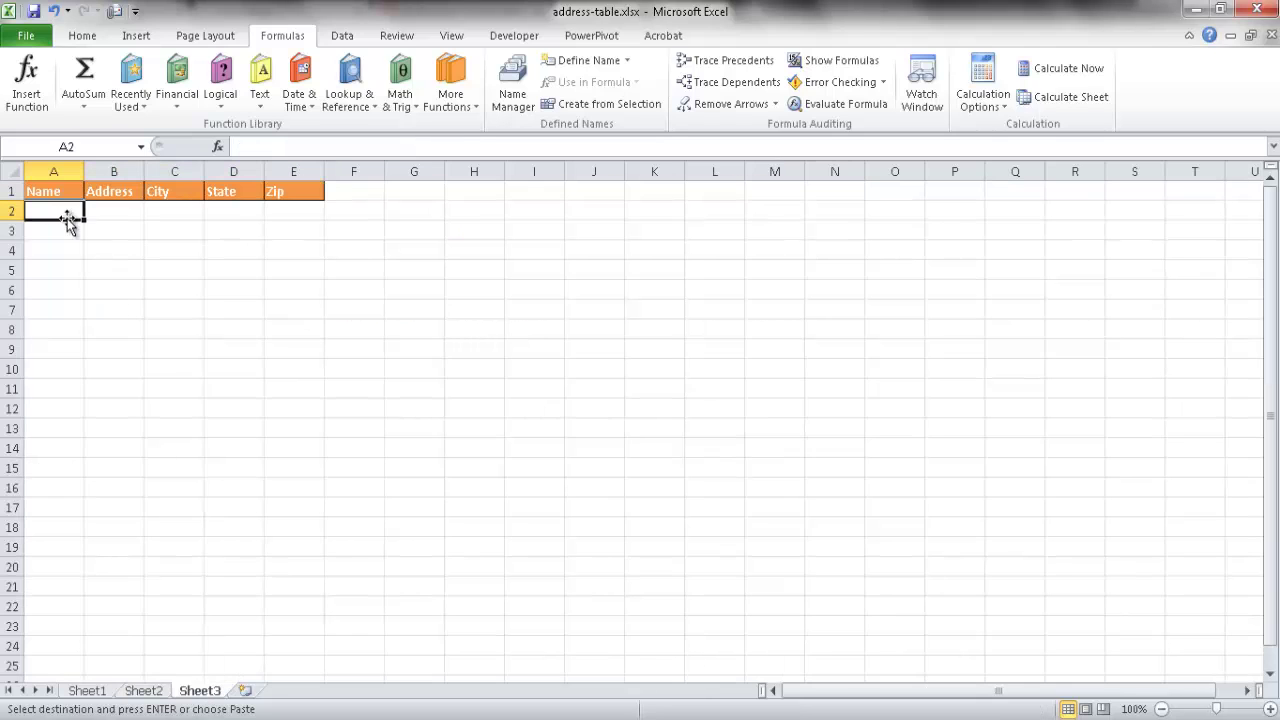
click(82, 35)
click(23, 100)
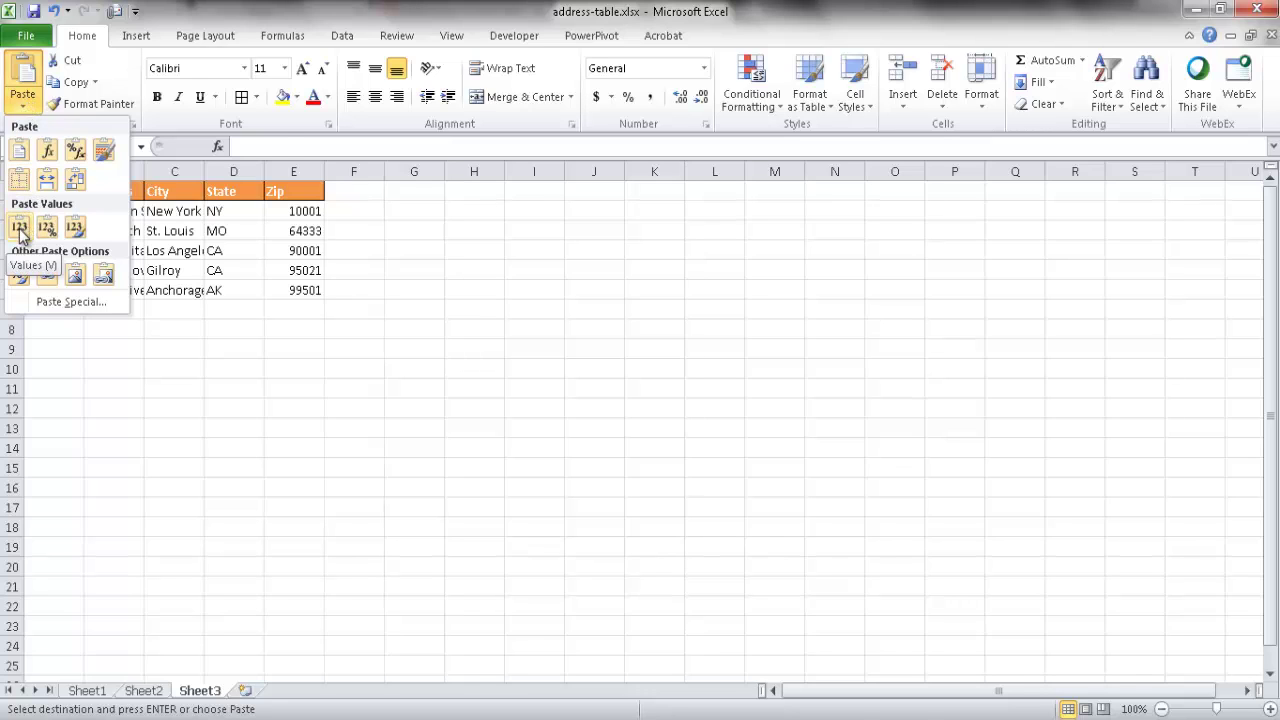
click(19, 230)
- Compare the contents of several pasted cells on Sheet3 with the INDIRECT formula in D4 of Sheet2, ending the pending copy mode
click(62, 218)
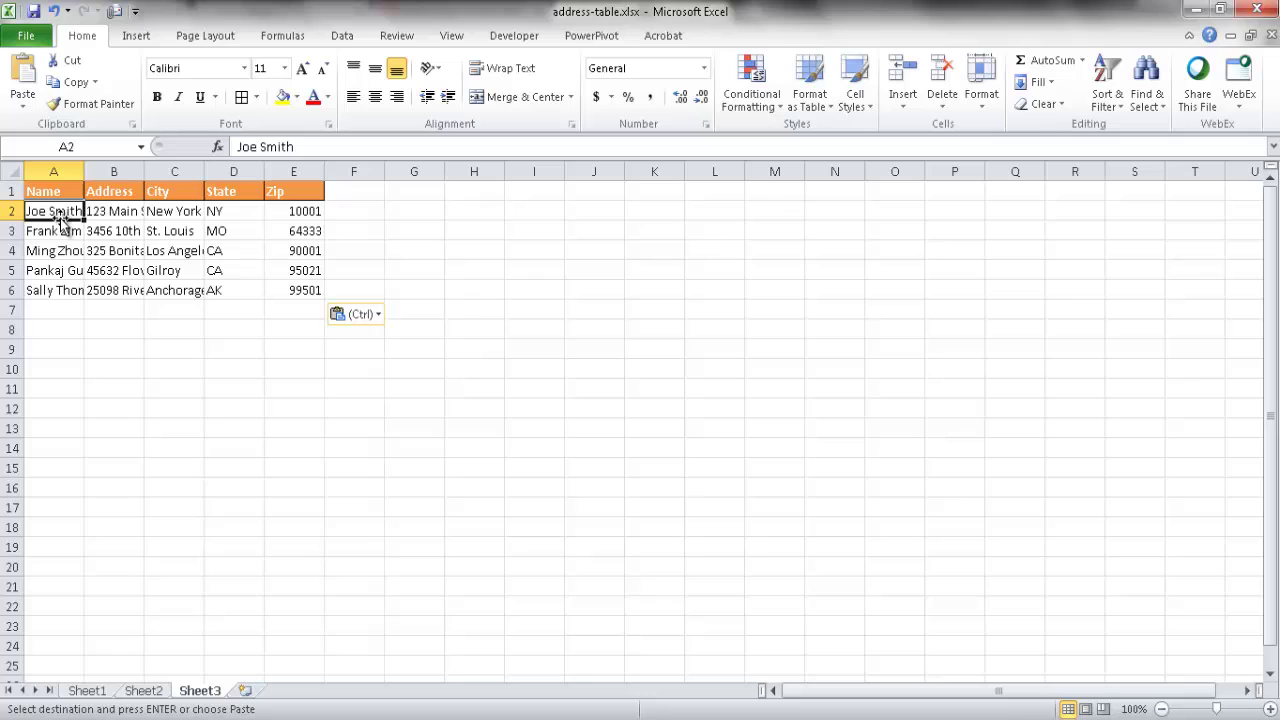
click(57, 230)
click(57, 250)
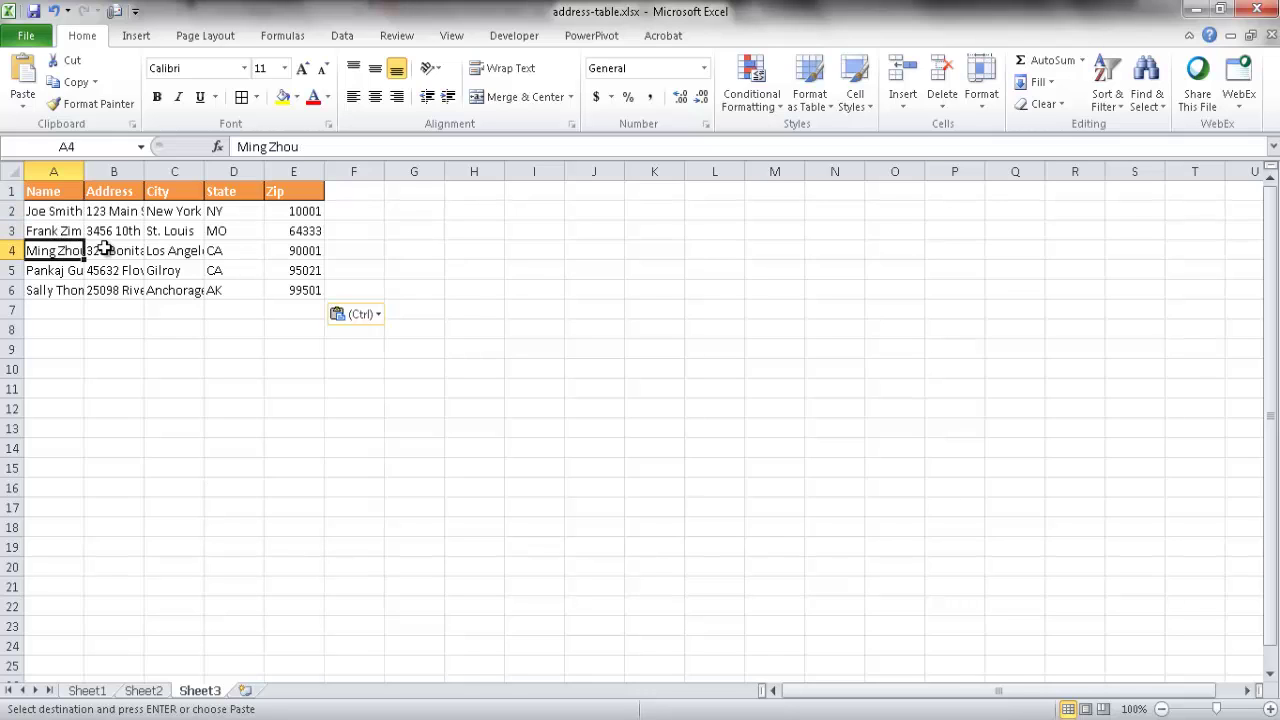
click(105, 250)
click(229, 277)
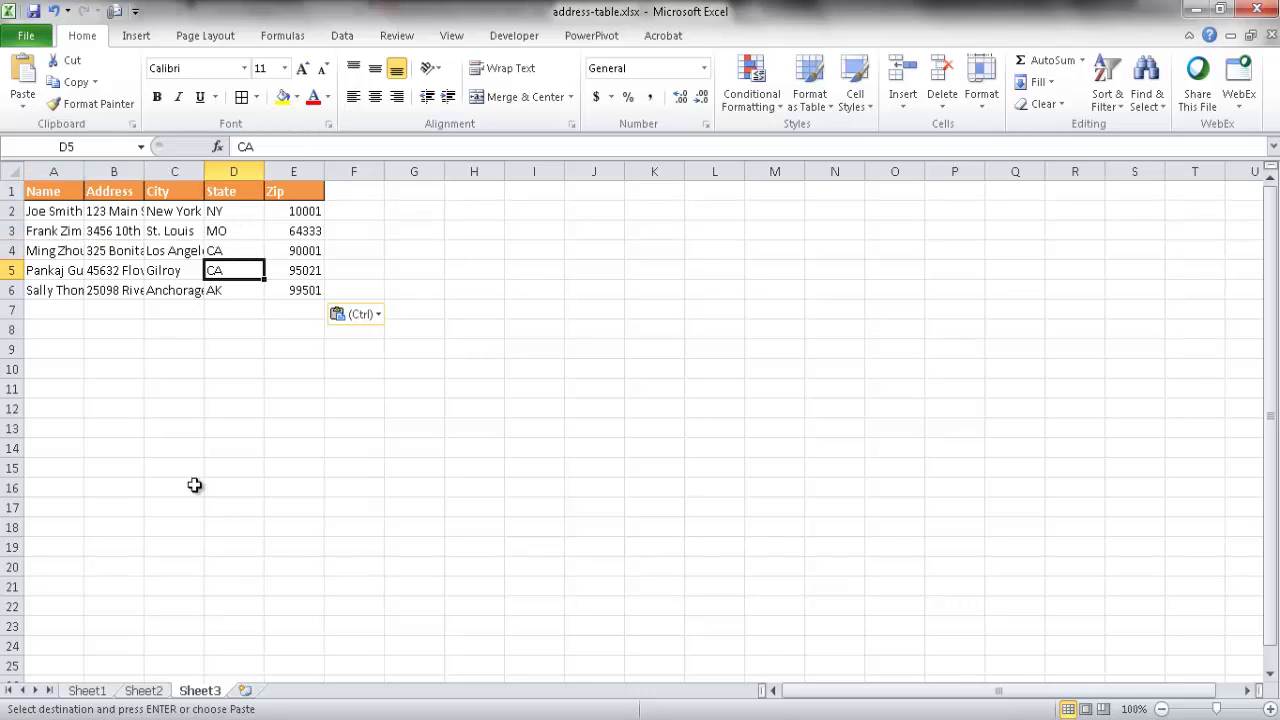
click(143, 690)
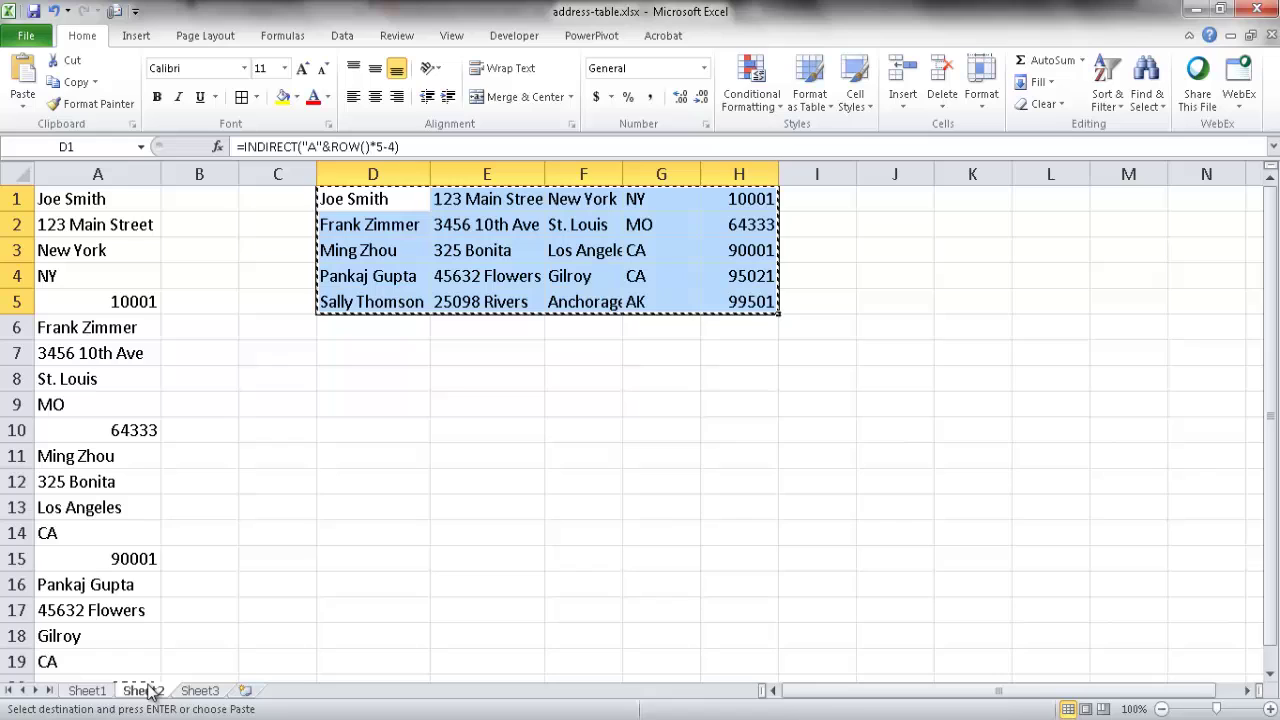
key(Escape)
click(379, 275)
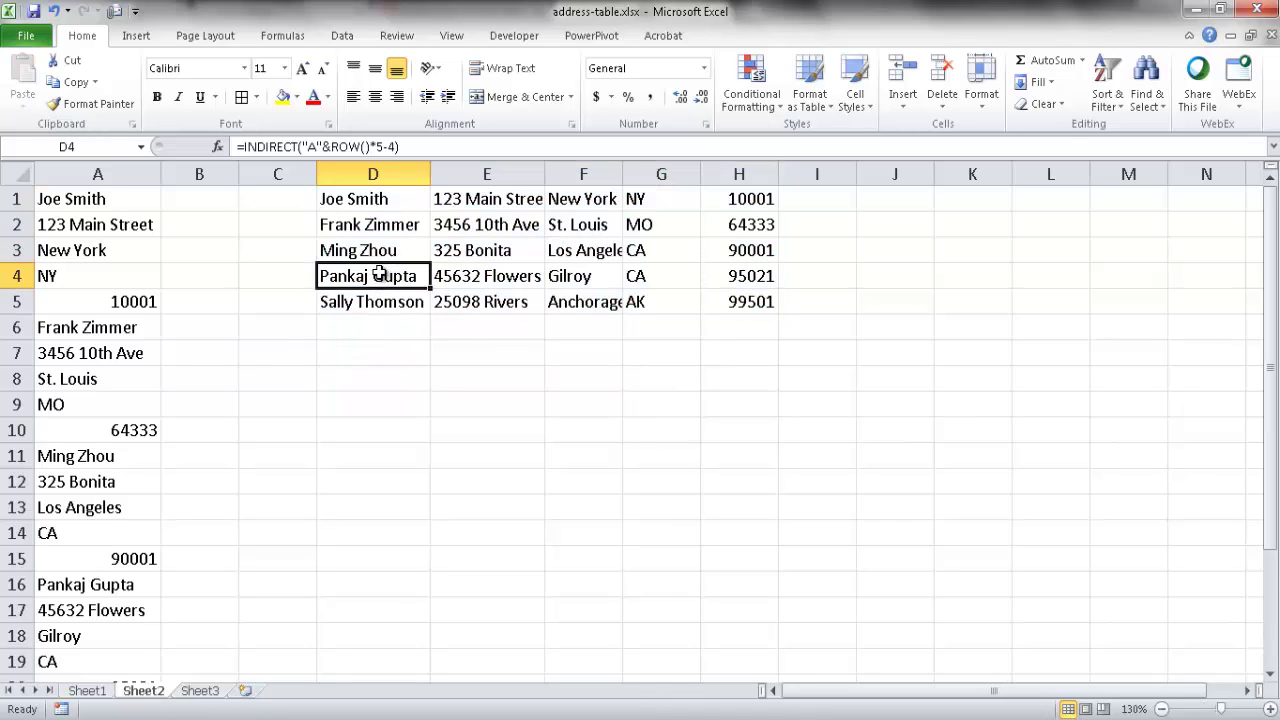
click(284, 146)
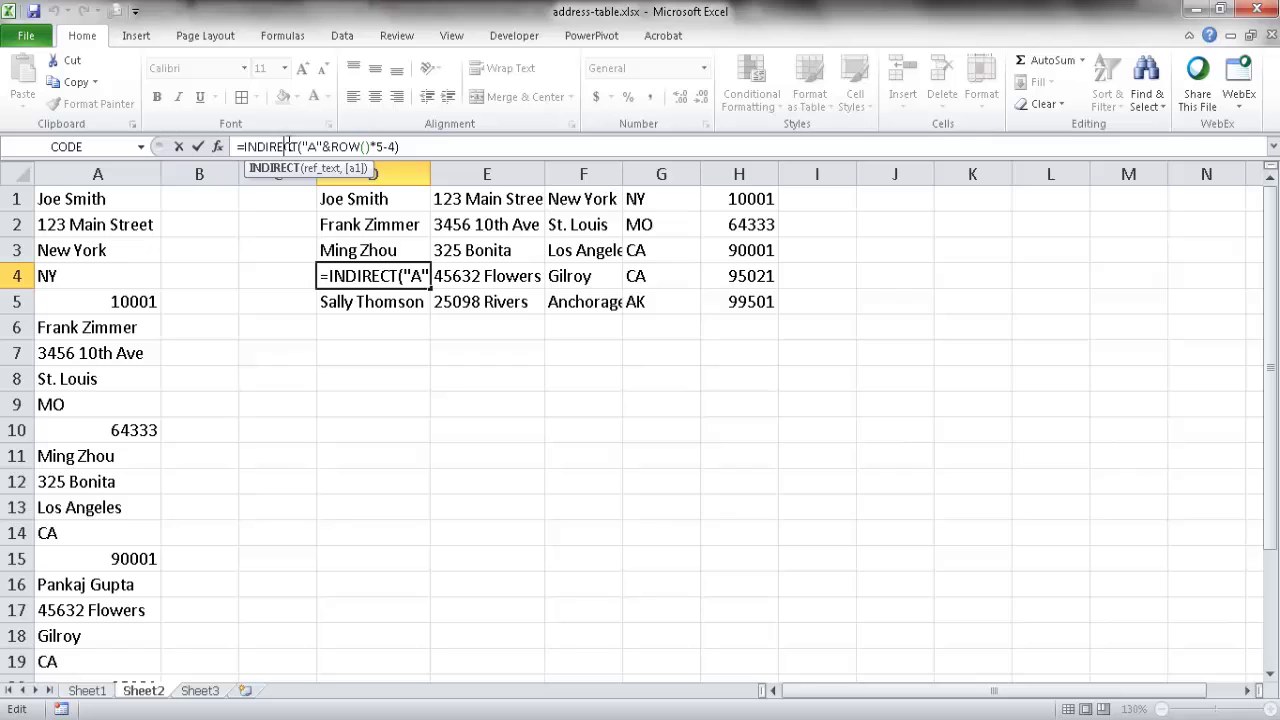
- Examine the address in B6 on Sheet3 and return to the formatted table on Sheet1
click(215, 689)
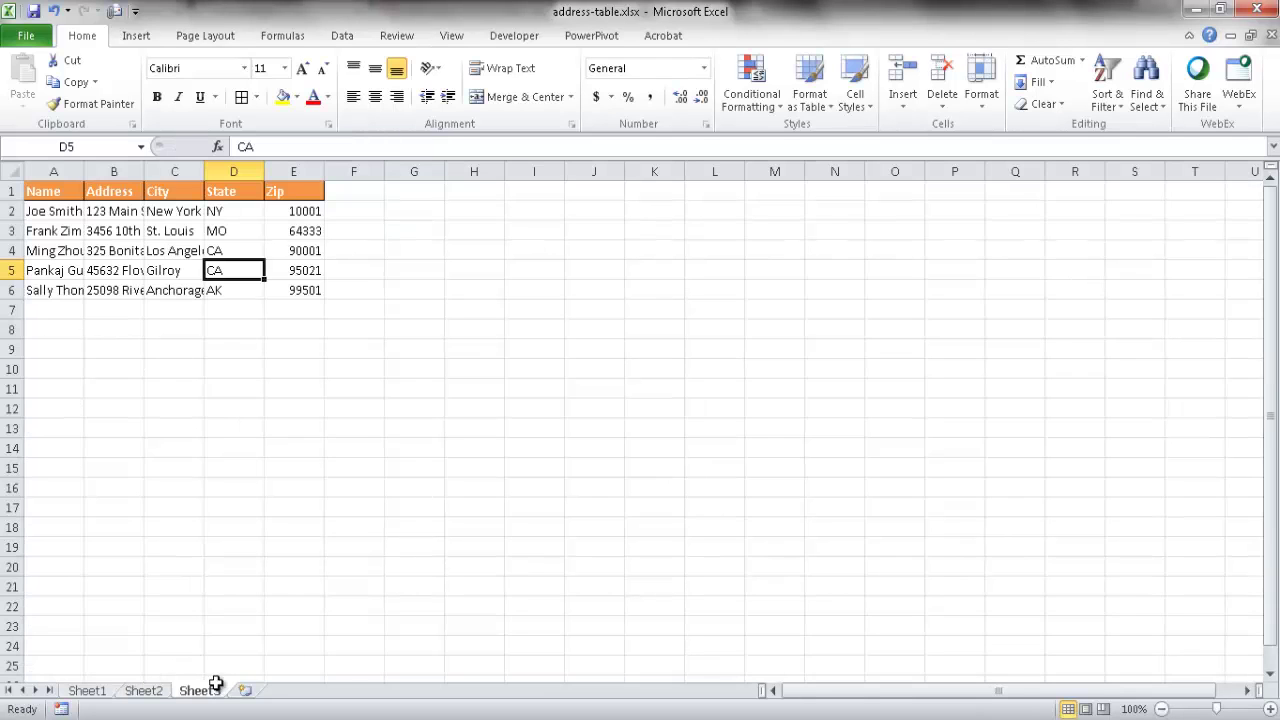
click(117, 290)
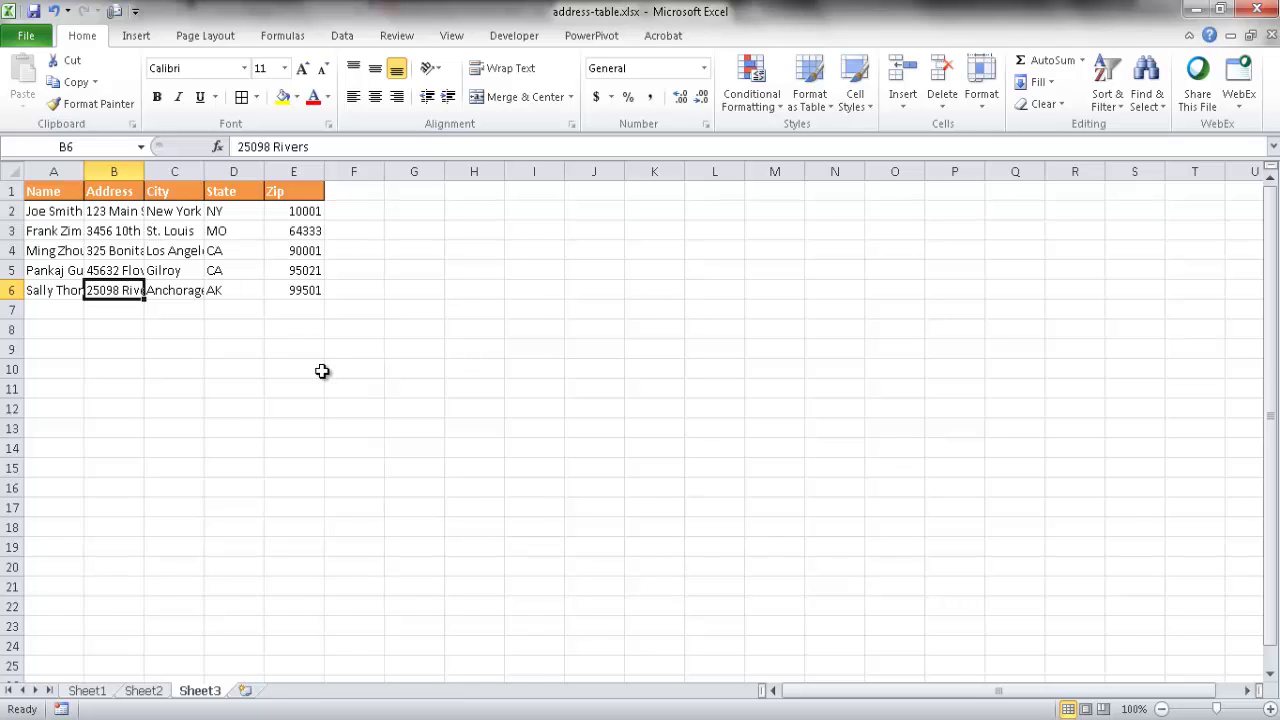
key(ctrl+Page_Up)
key(ctrl+Page_Up)
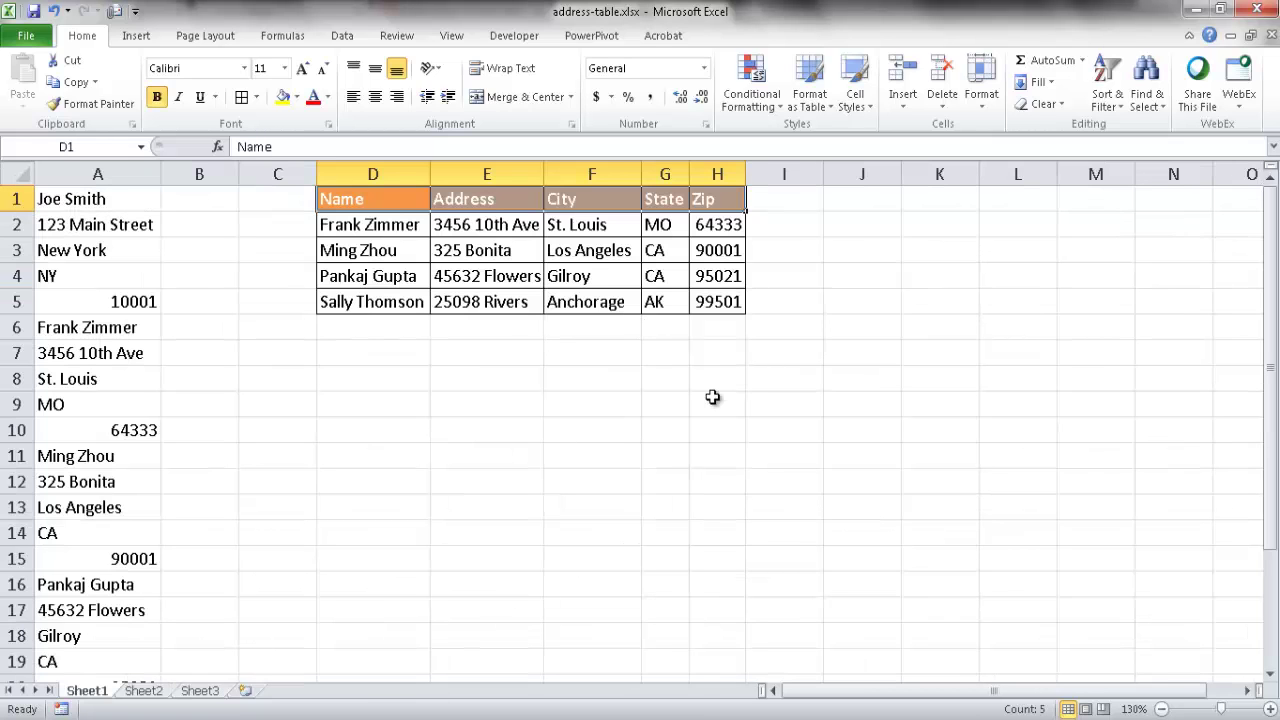